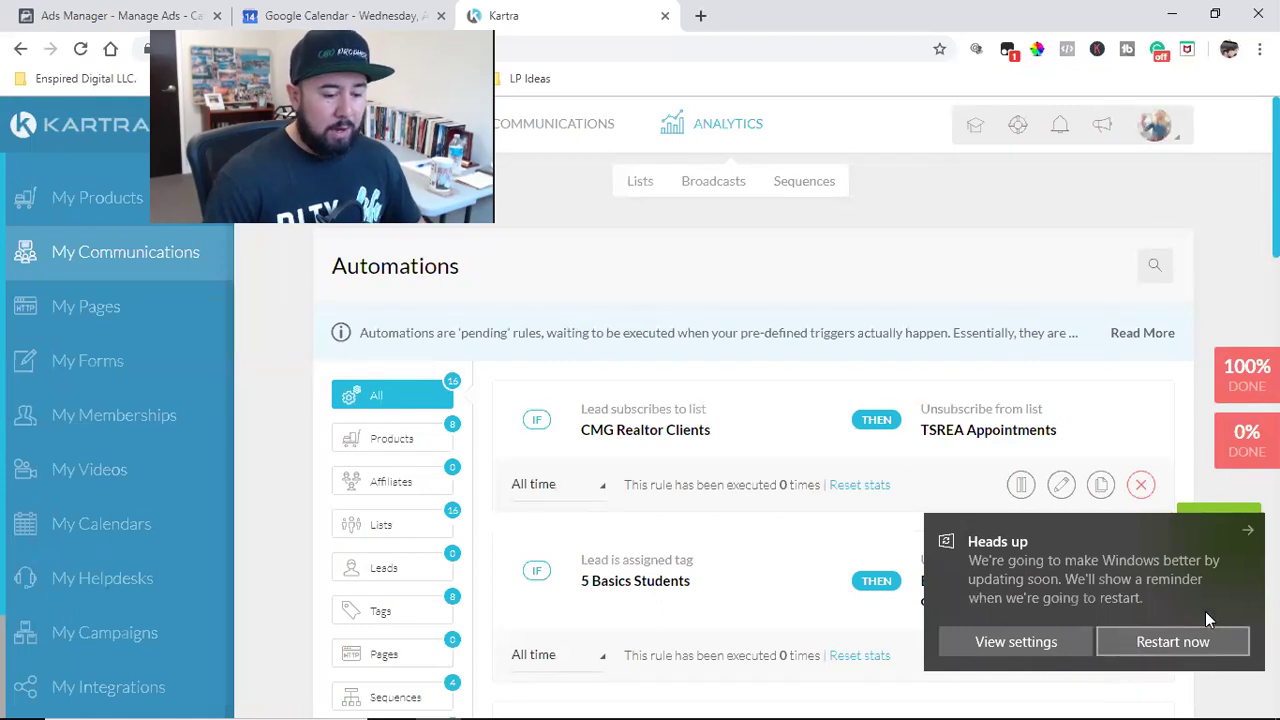
Dismiss the Windows update notice and scroll through the Automations list.
left_click(1246, 532)
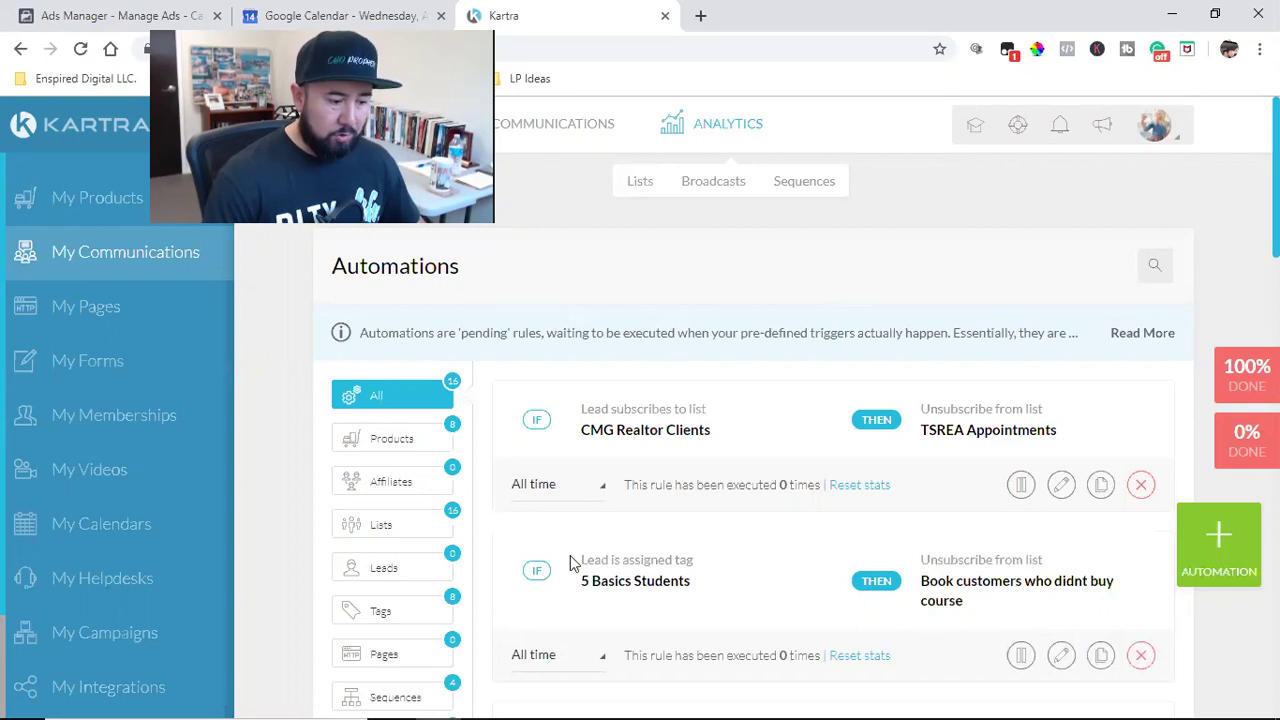
scroll(789, 578, "down", 5)
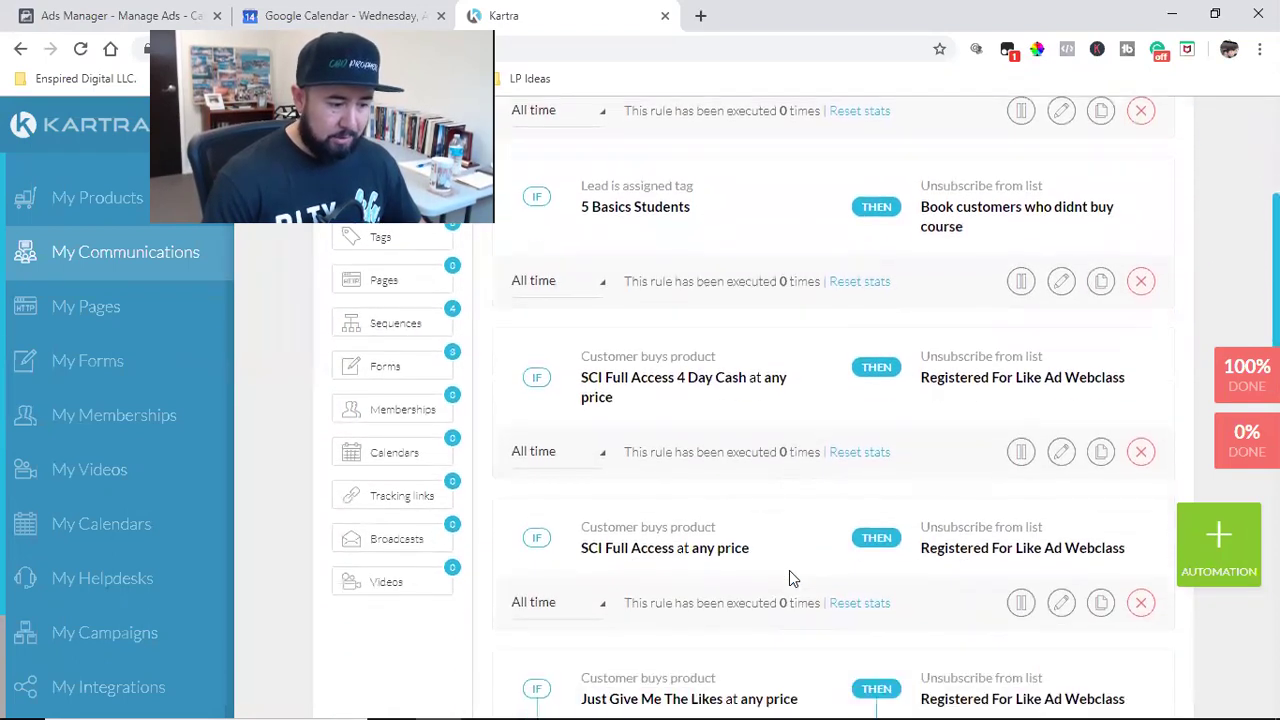
scroll(789, 572, "up", 5)
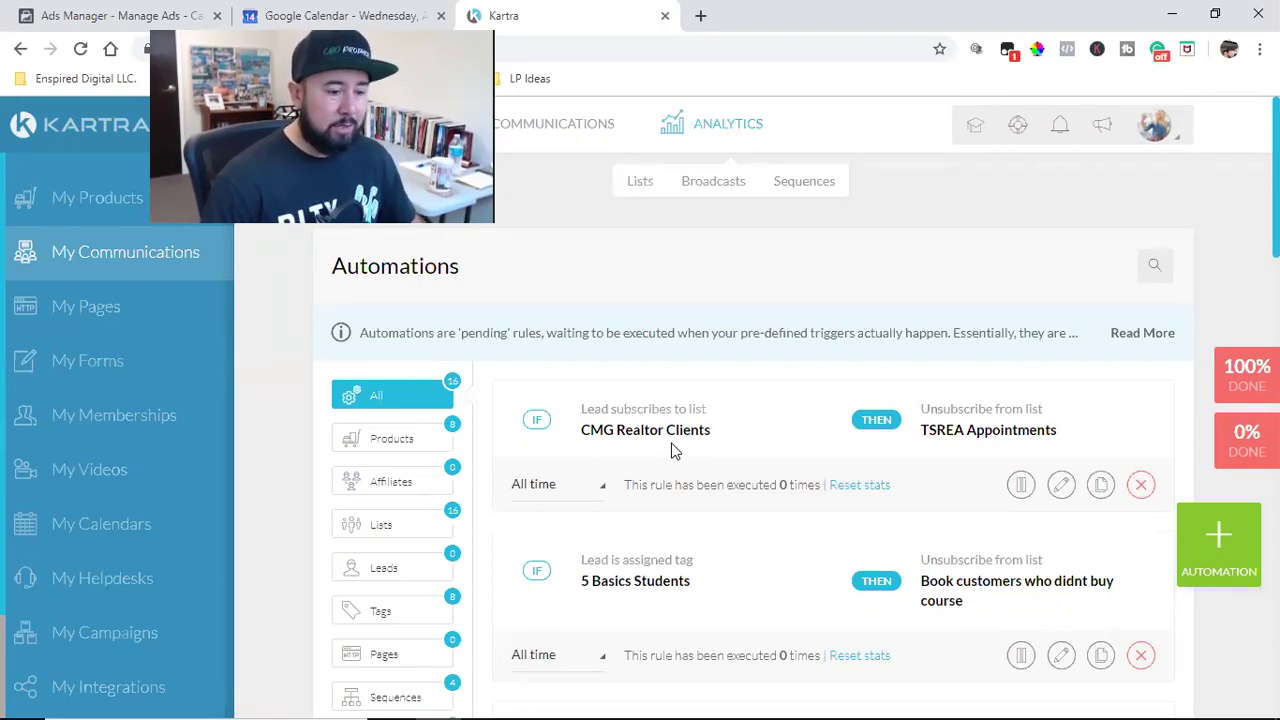
Highlight the CMG Realtor Clients list name and trigger text in the first rule.
triple_click(622, 430)
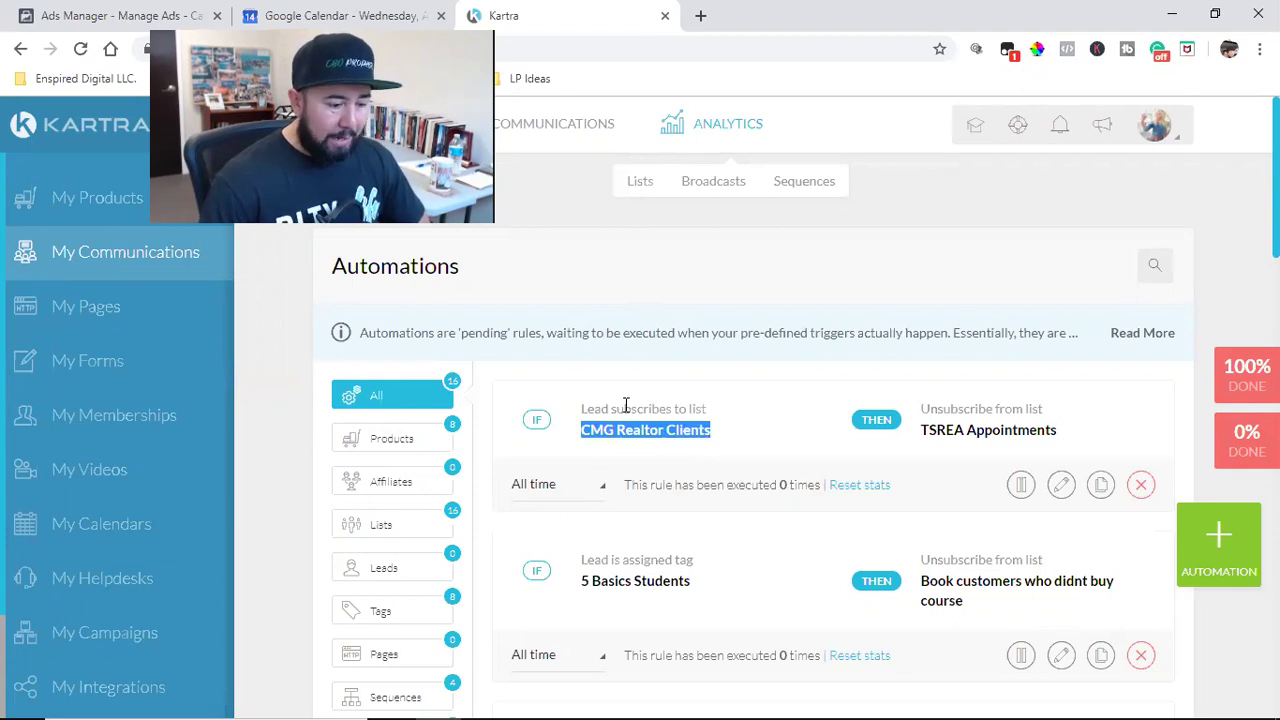
triple_click(623, 409)
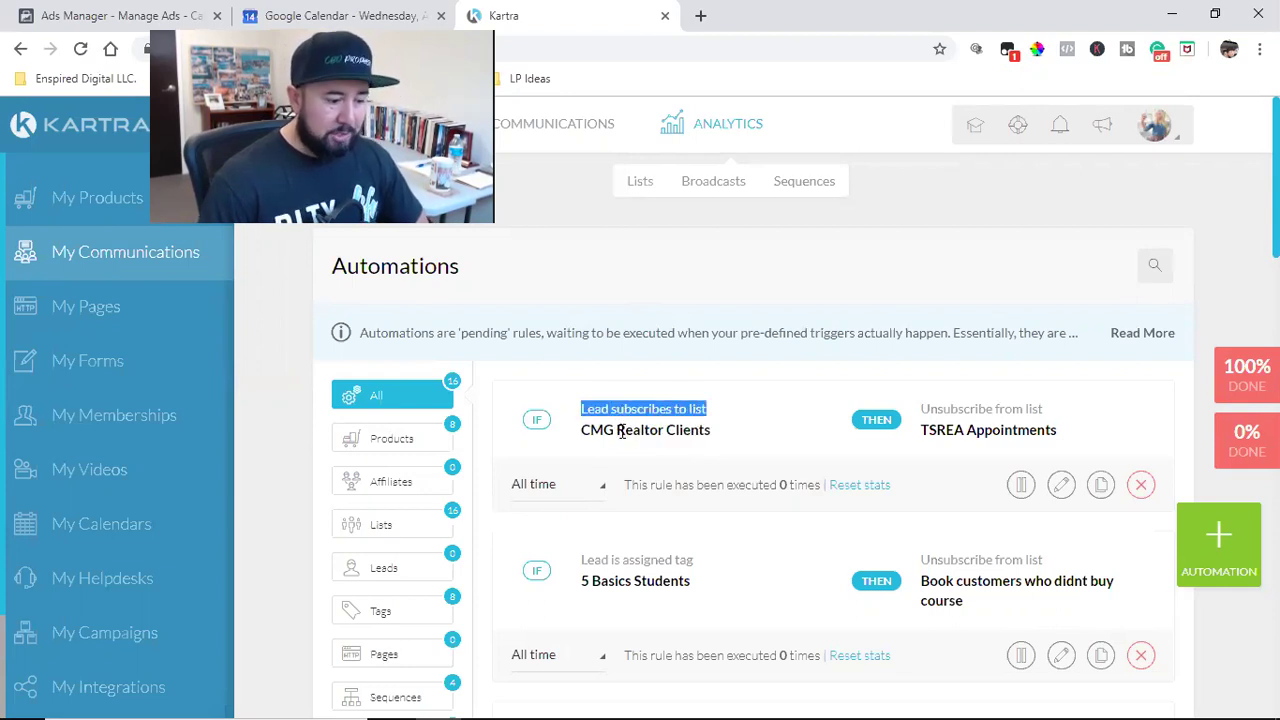
triple_click(622, 430)
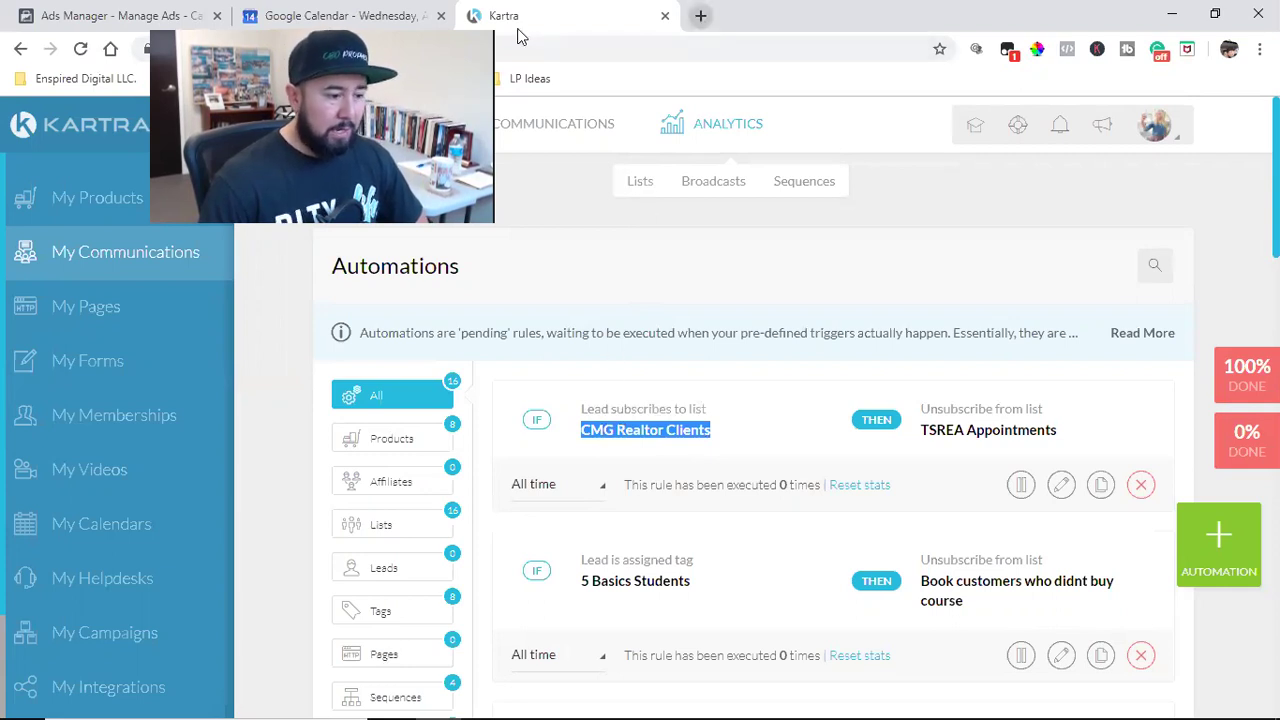
key("ctrl+t")
Open the CMG Clients sign-up page from bookmarks and clear its prefilled email.
left_click(90, 80)
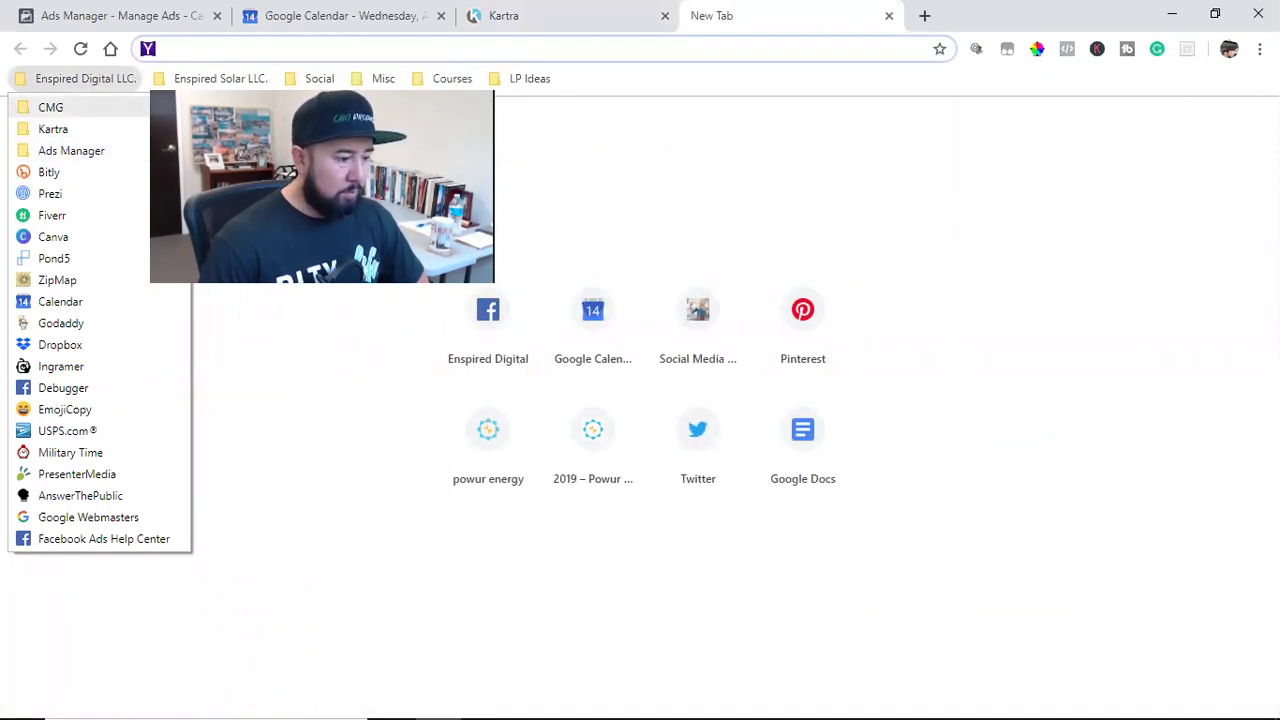
left_click(50, 107)
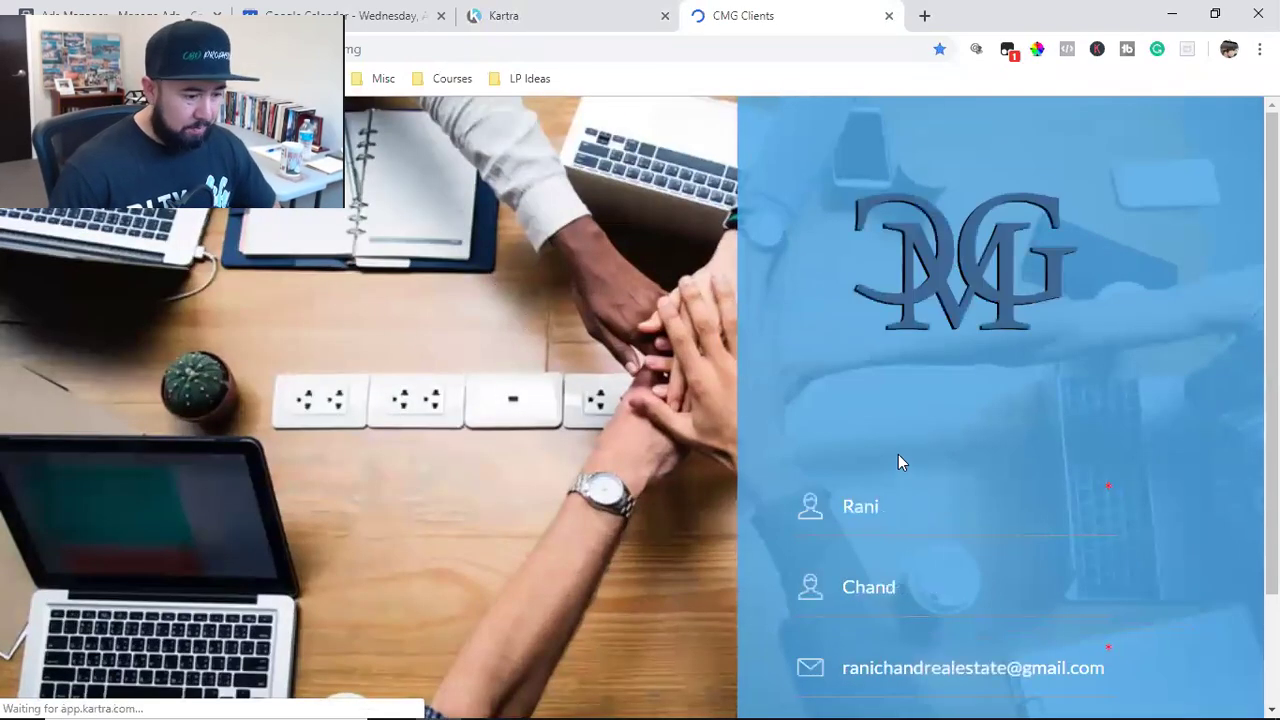
double_click(888, 509)
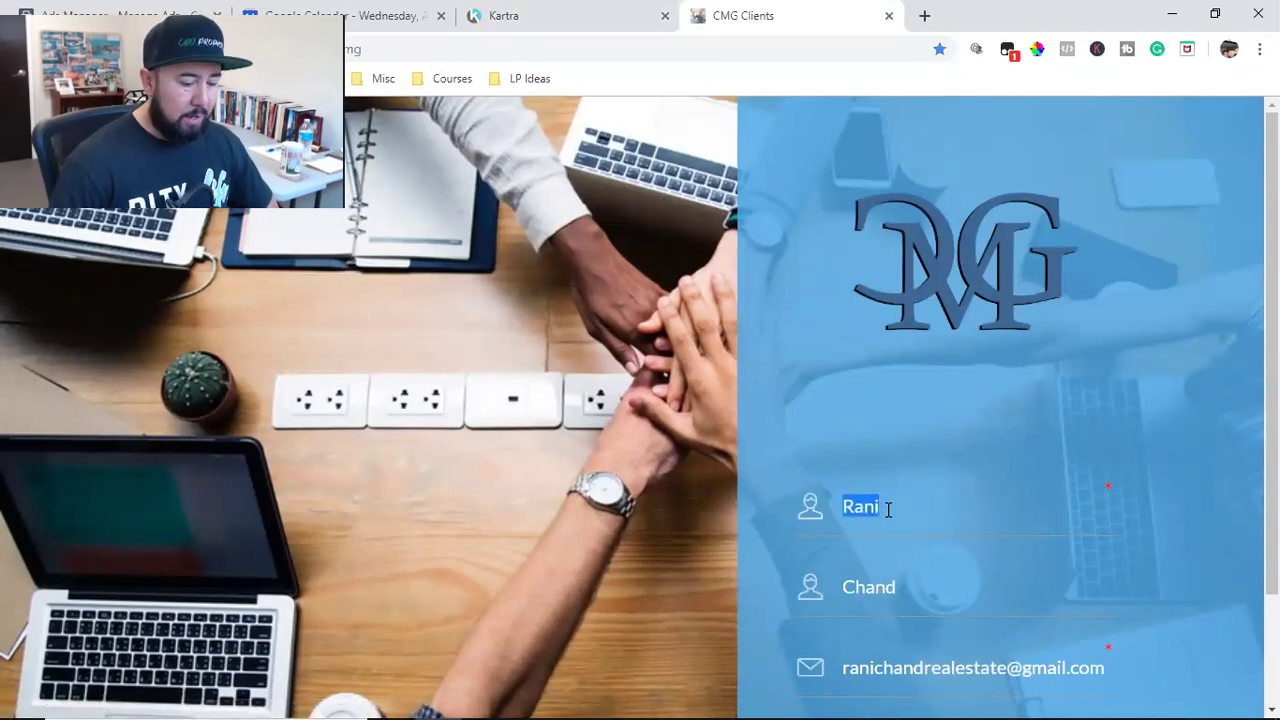
triple_click(935, 676)
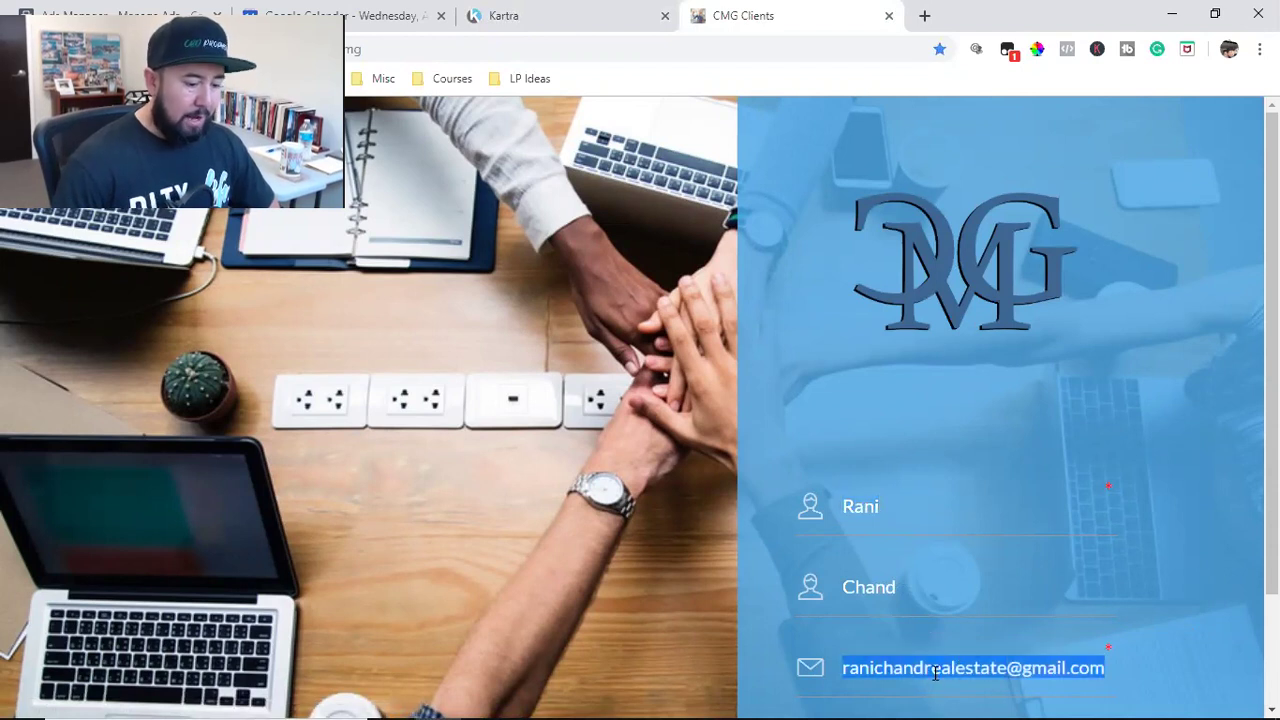
key("BackSpace")
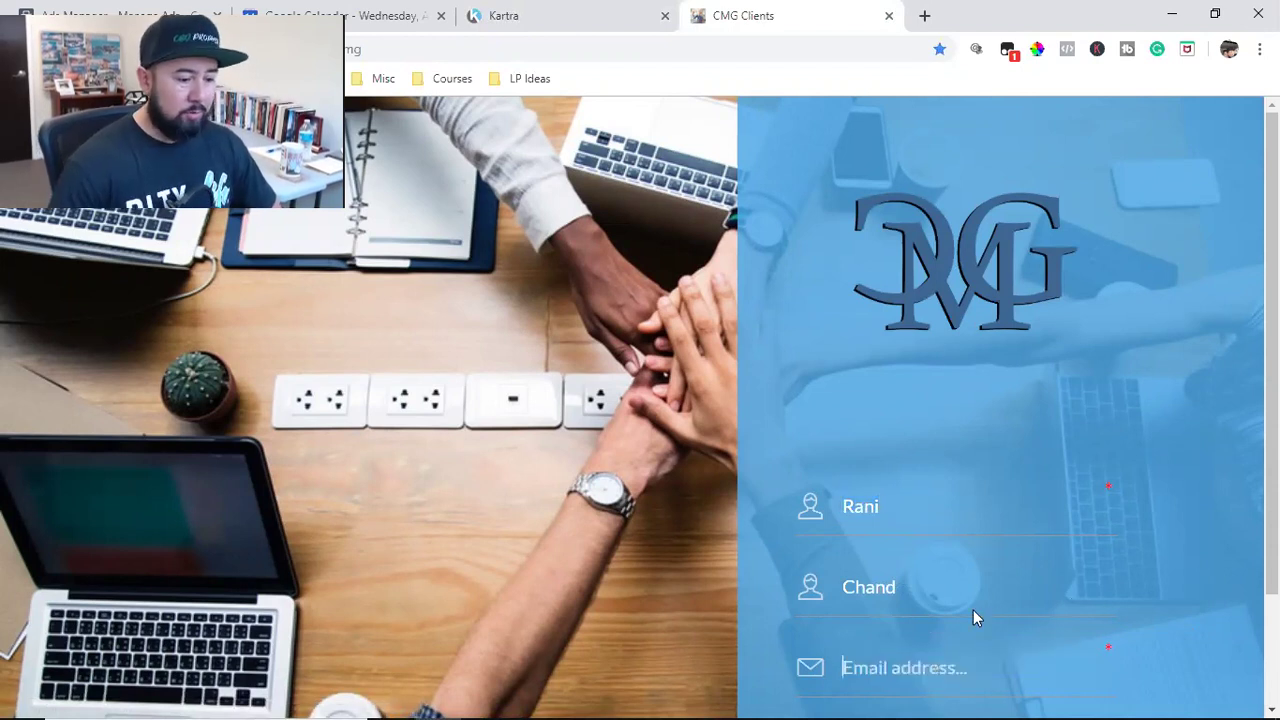
Scroll through the sign-up form, then go back to the Kartra Automations tab.
scroll(970, 618, "down", 3)
scroll(937, 640, "up", 3)
scroll(932, 648, "down", 3)
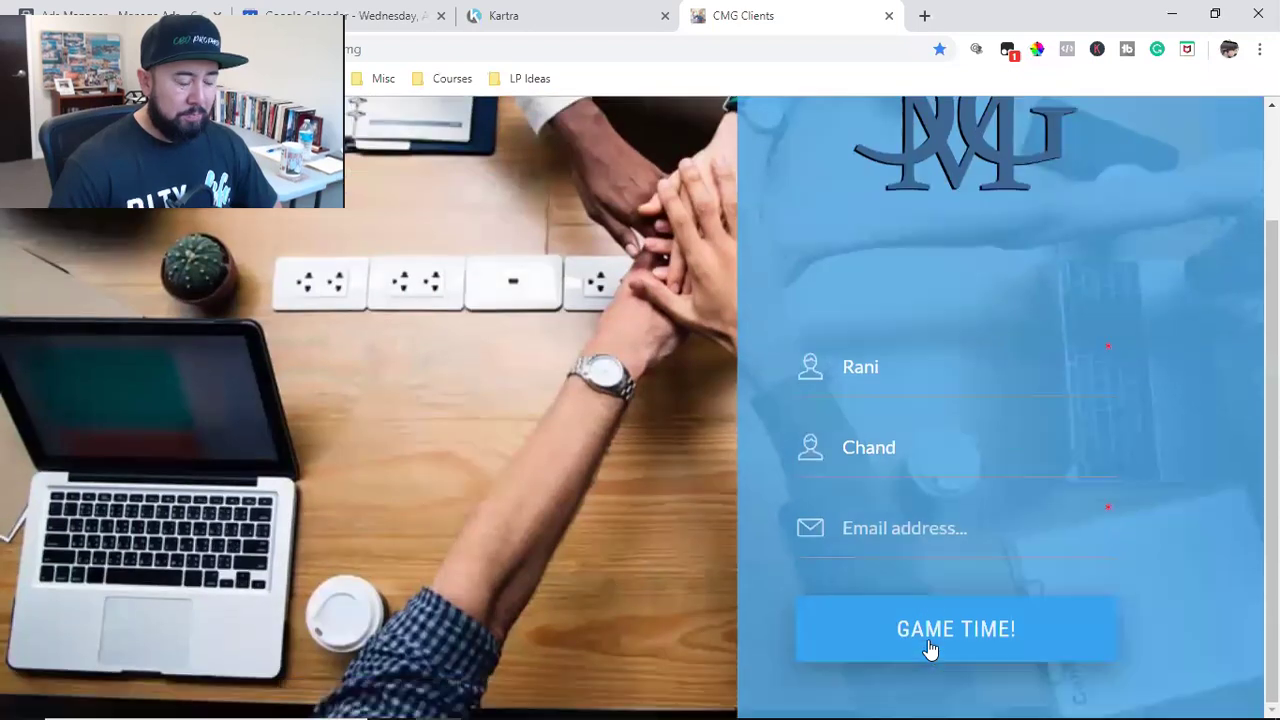
scroll(920, 670, "up", 2)
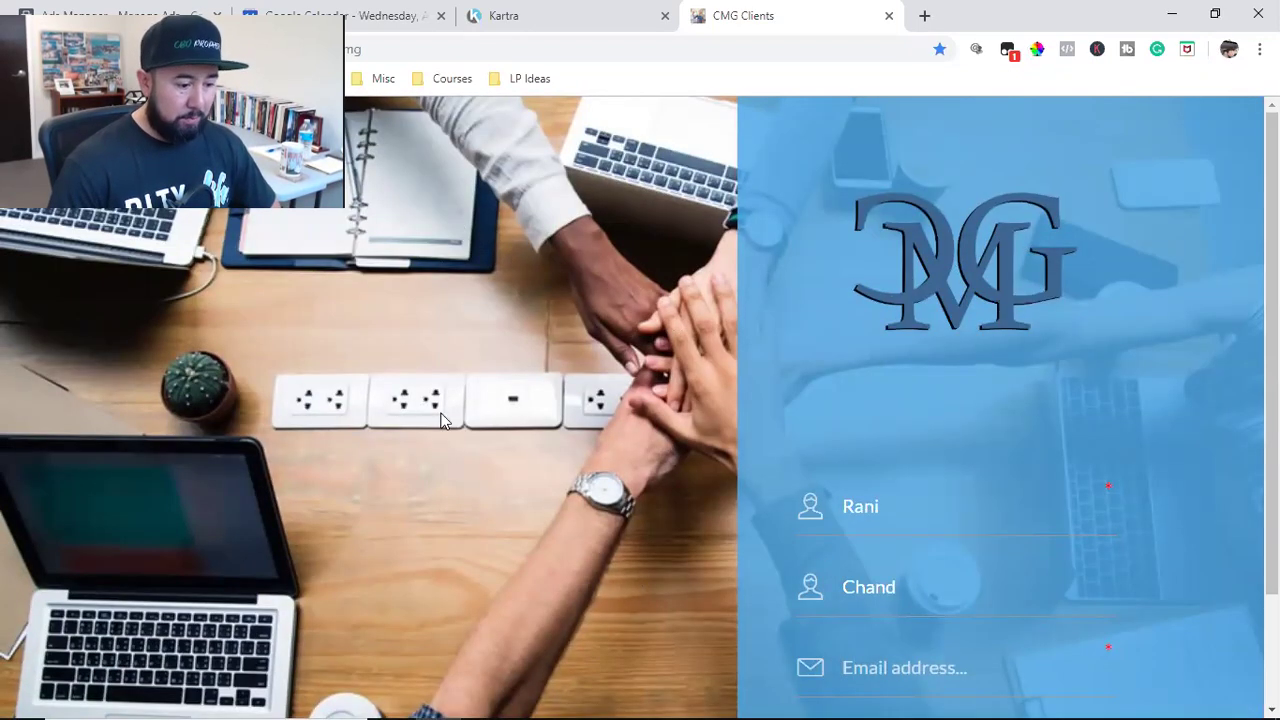
scroll(806, 488, "down", 2)
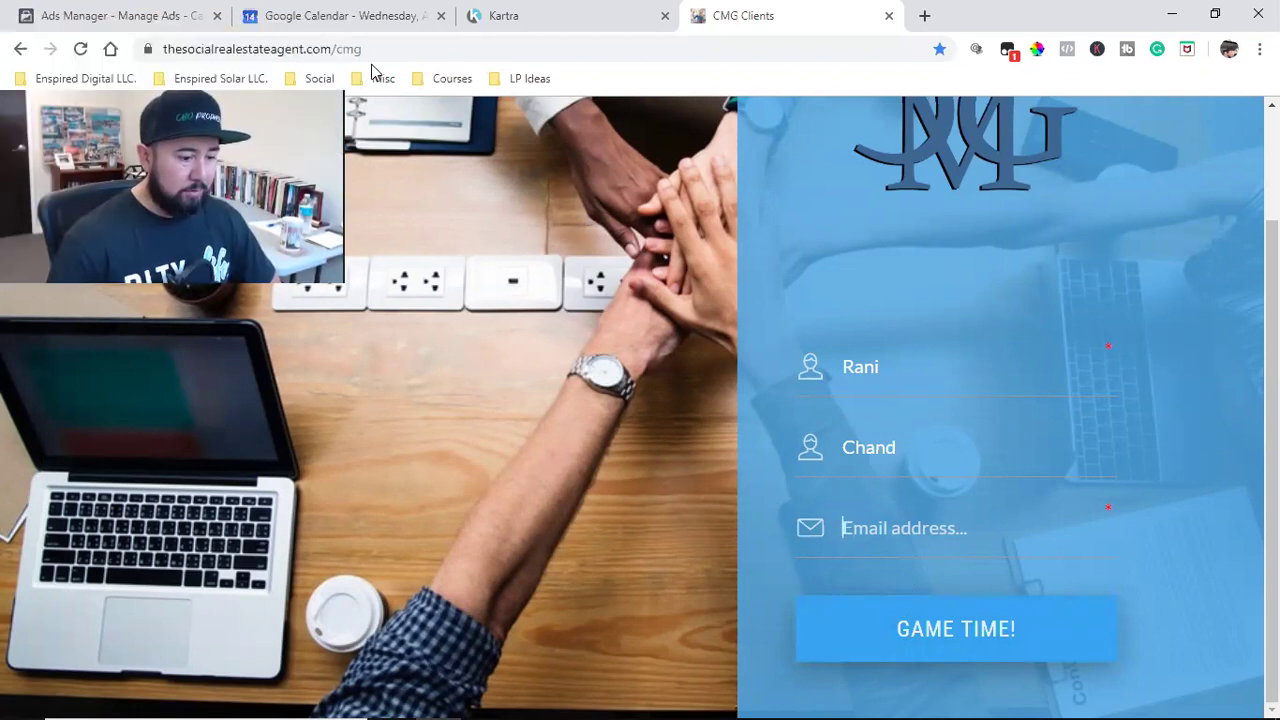
left_click(543, 12)
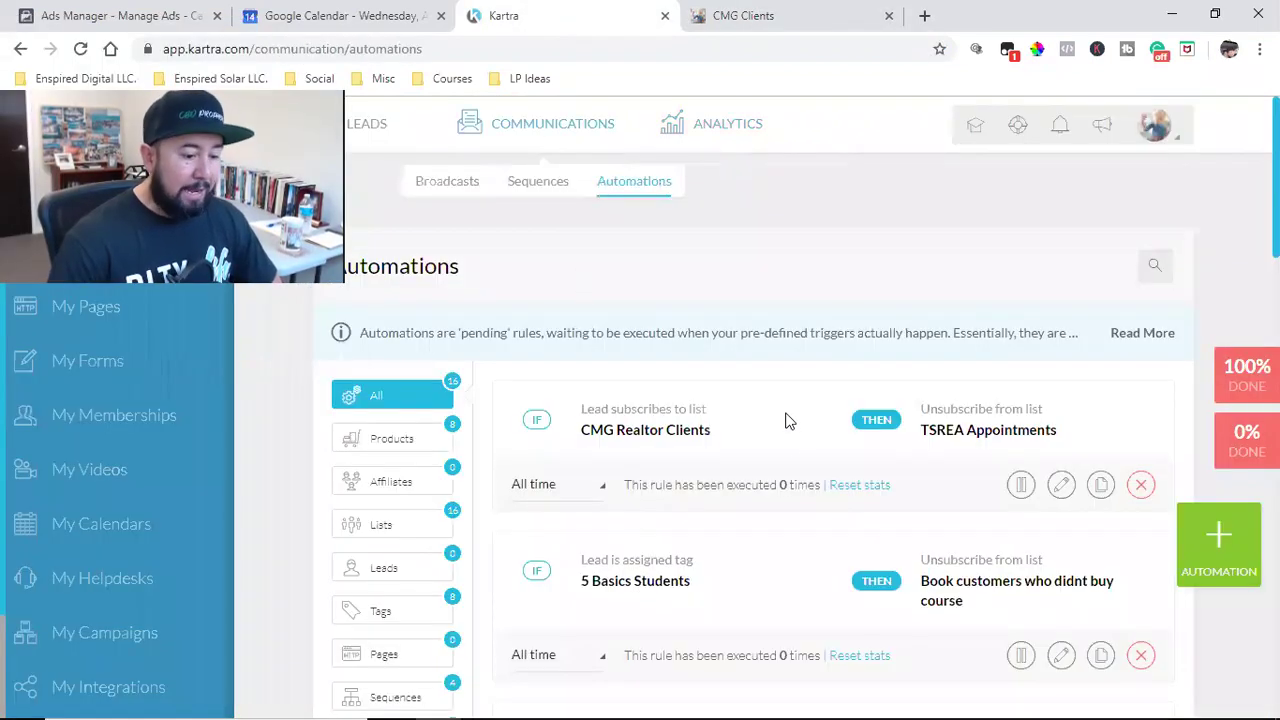
Inspect the rule's CMG Realtor Clients and TSREA Appointments lists, briefly checking the CMG Clients tab.
triple_click(965, 430)
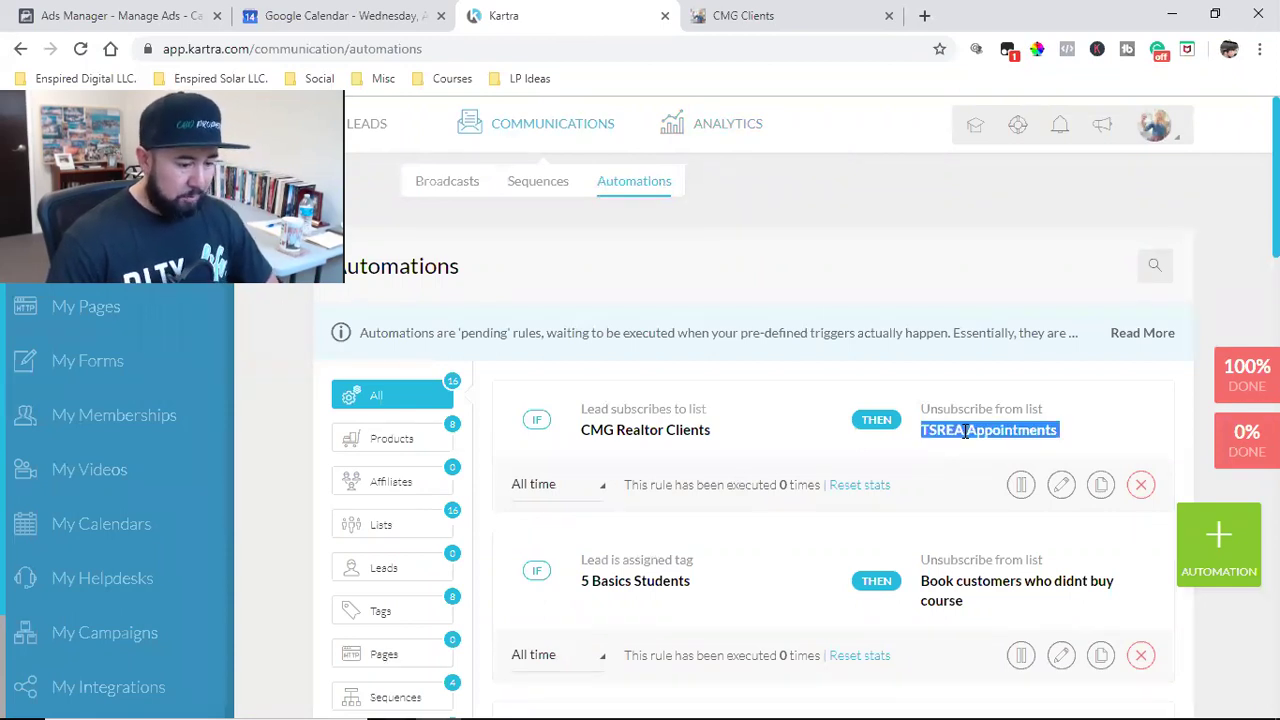
left_click(965, 431)
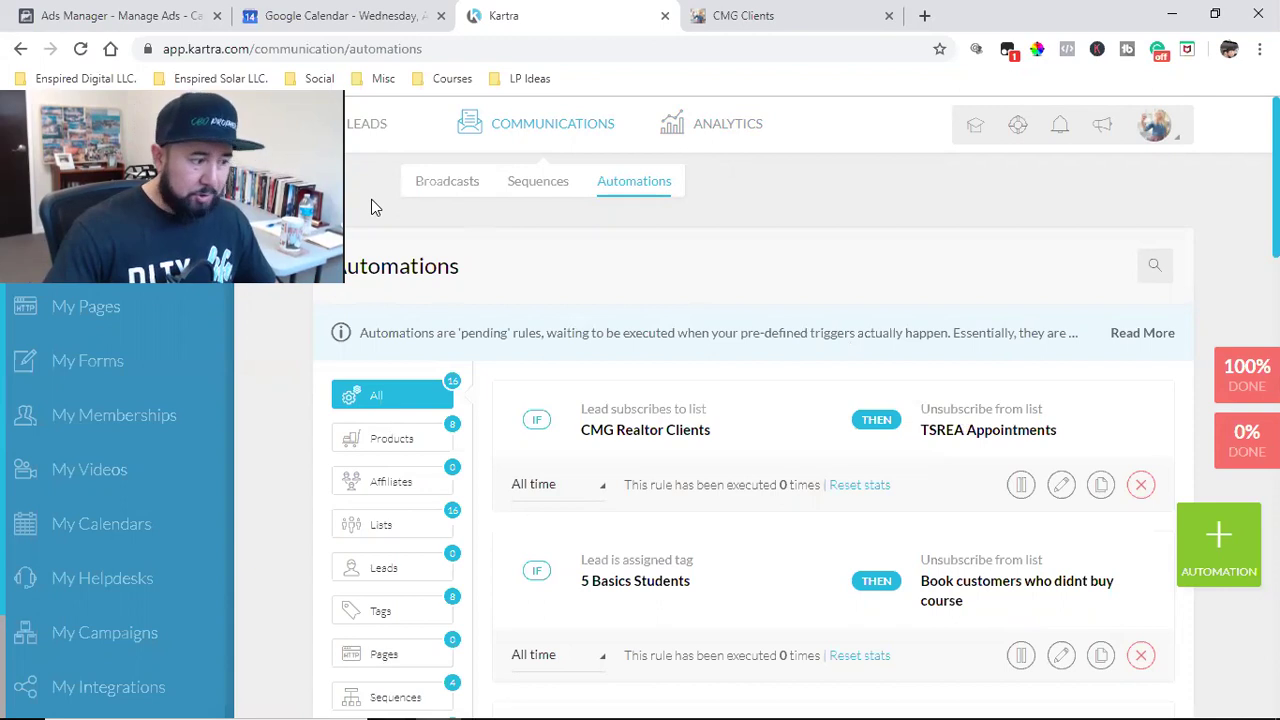
triple_click(674, 432)
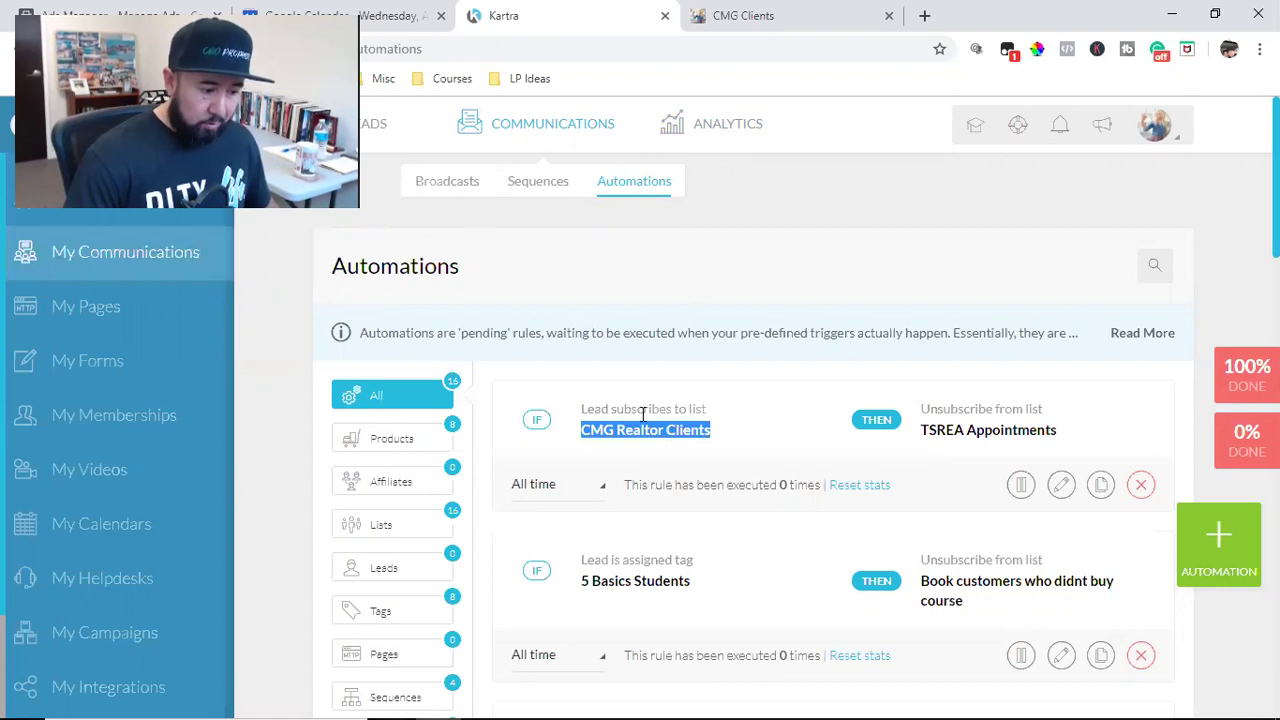
triple_click(637, 433)
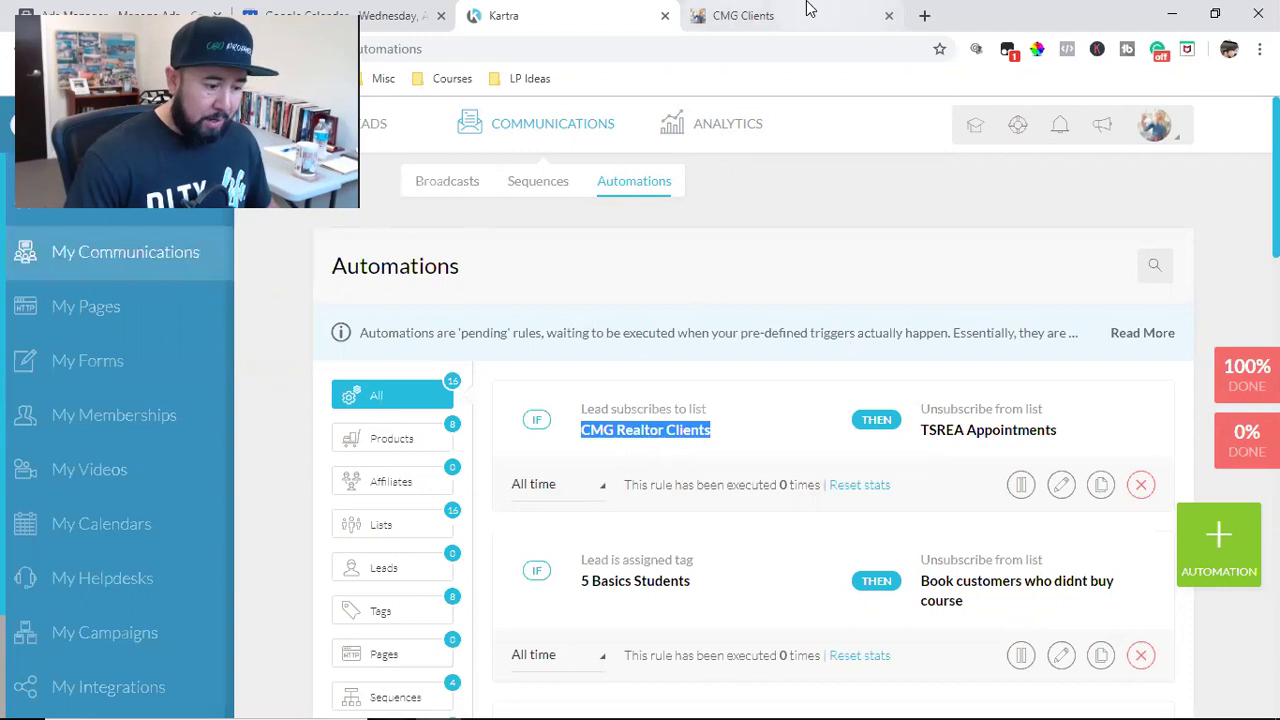
left_click(740, 15)
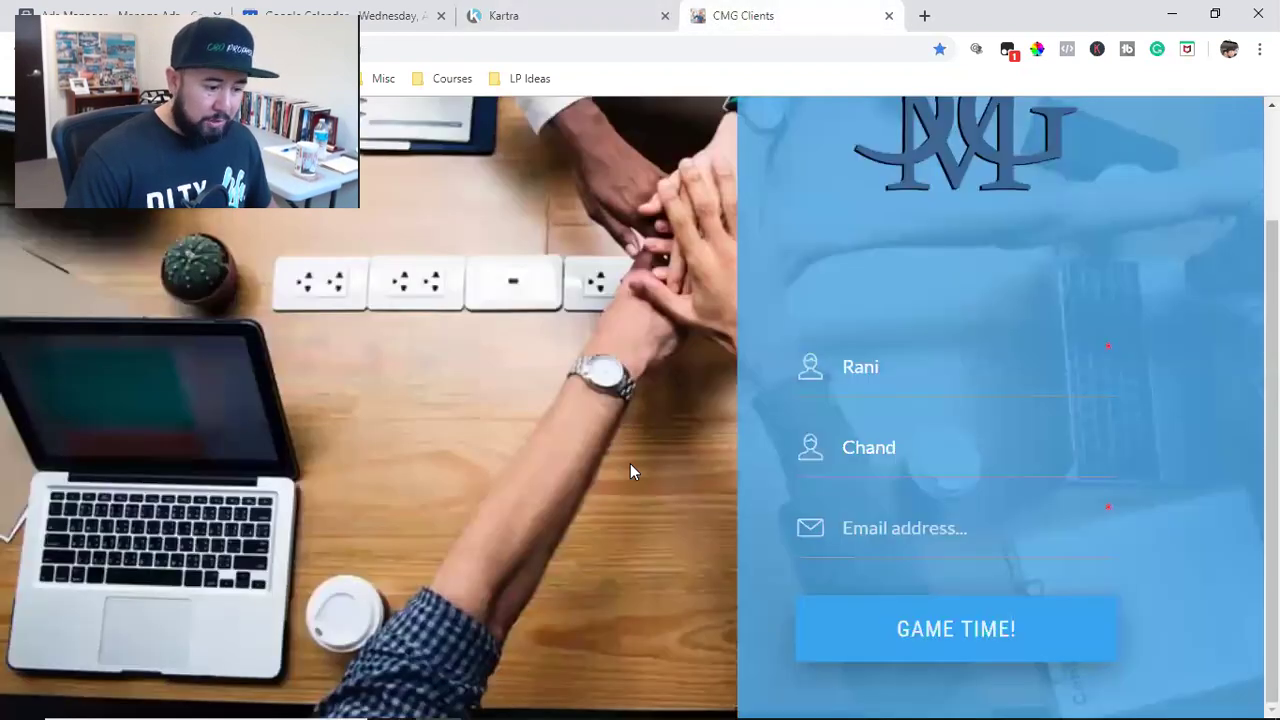
left_click(514, 12)
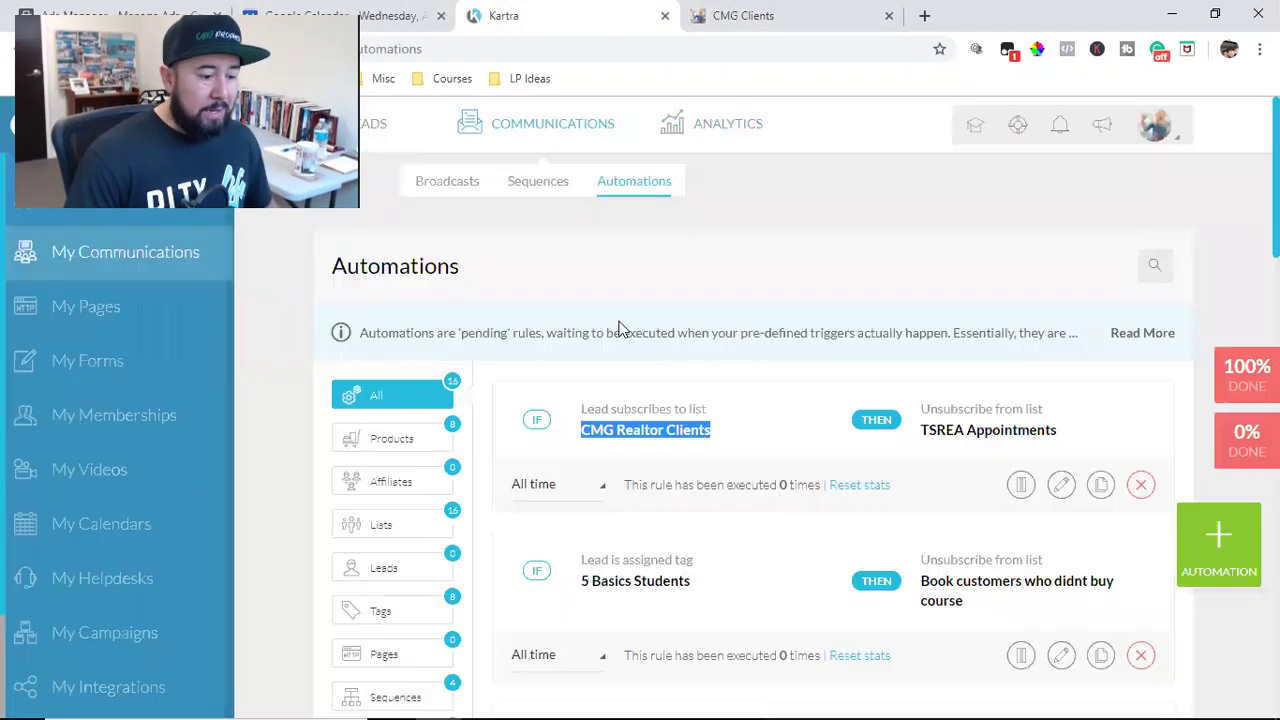
triple_click(652, 431)
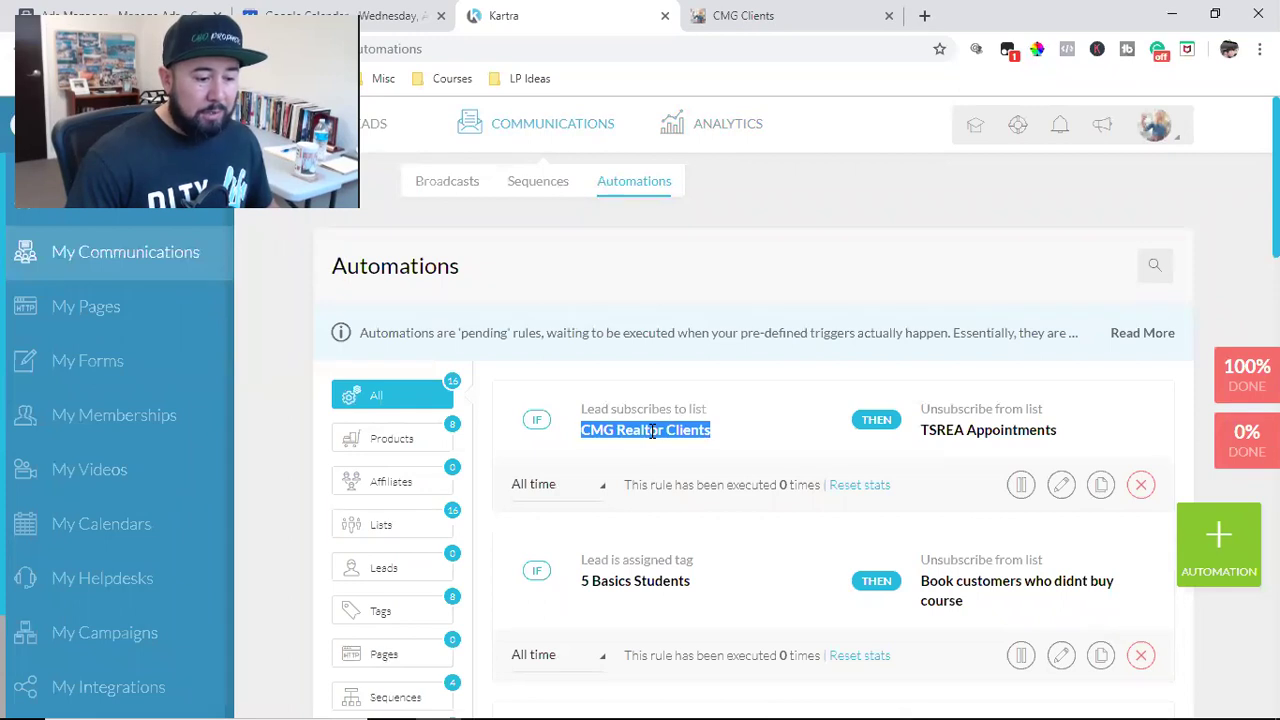
triple_click(963, 430)
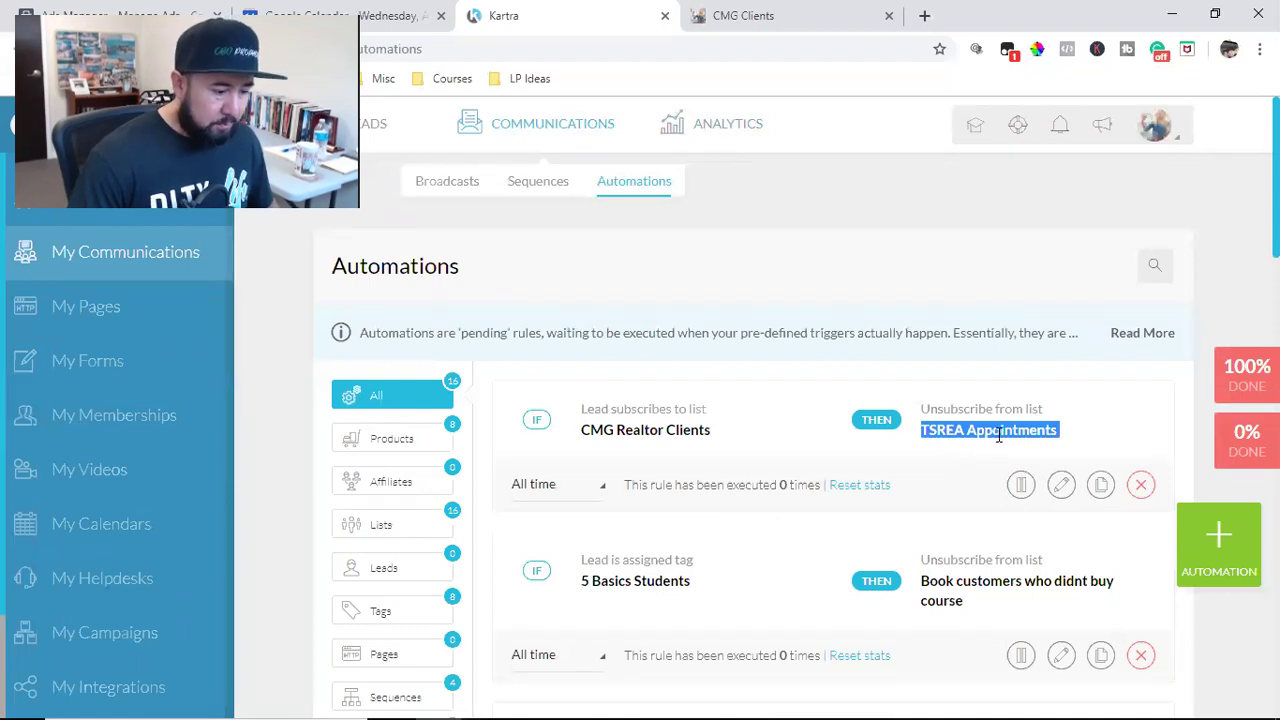
scroll(900, 440, "down", 3)
double_click(616, 299)
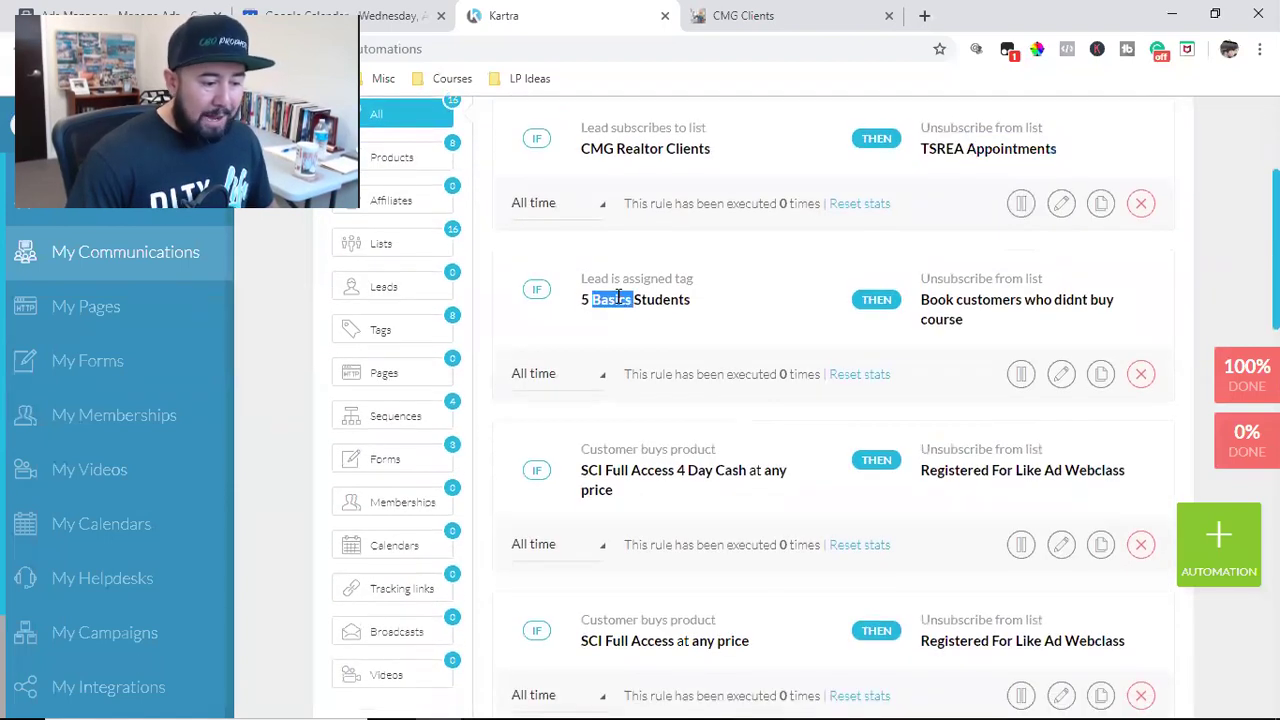
left_click(618, 299)
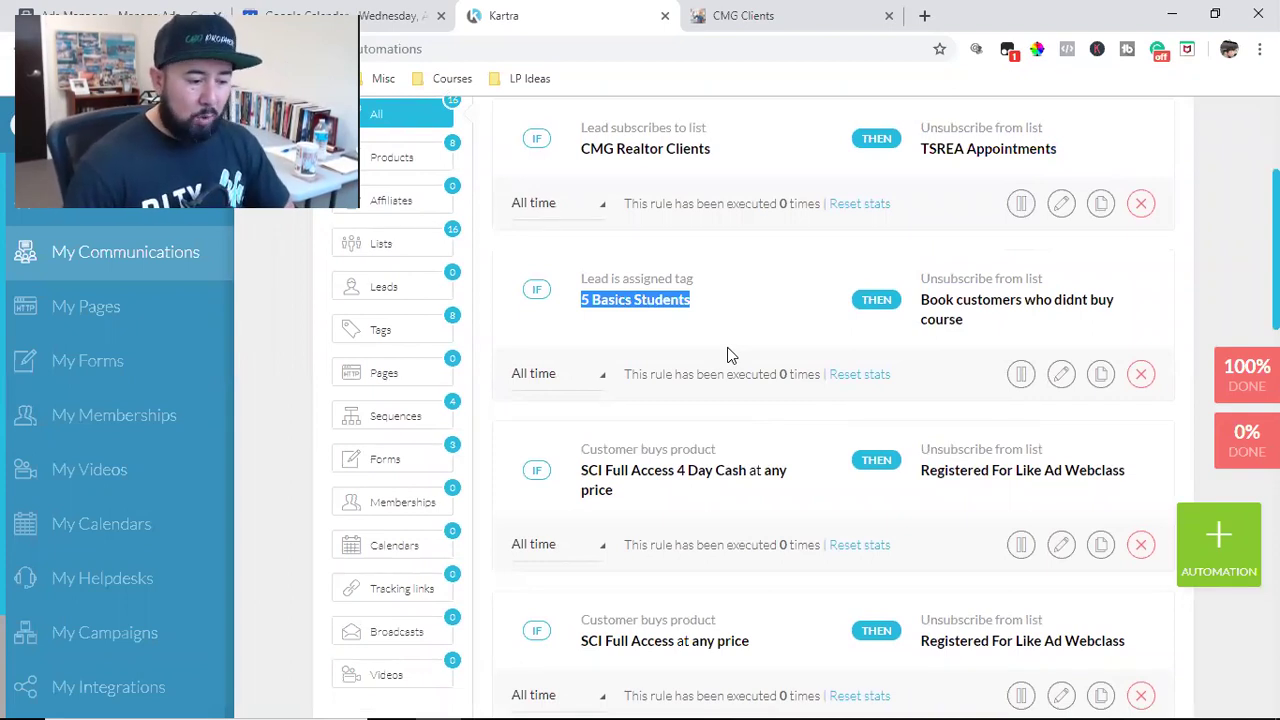
triple_click(657, 300)
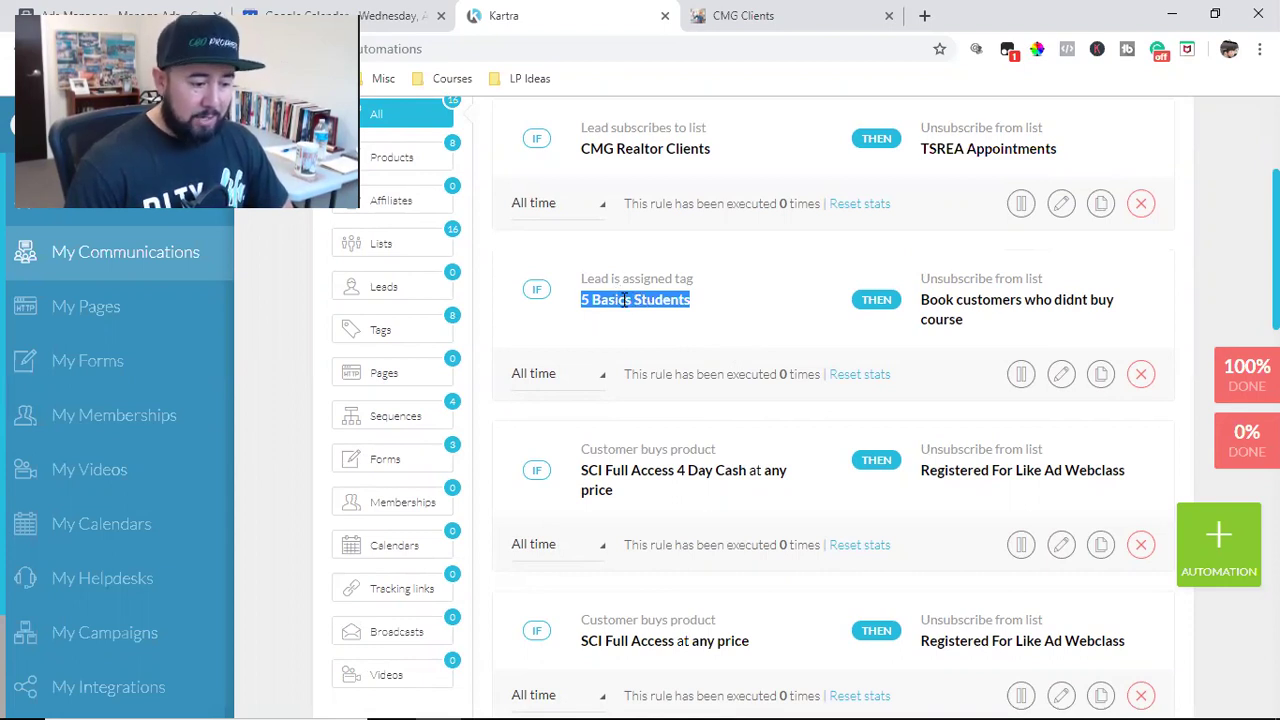
double_click(979, 302)
triple_click(979, 302)
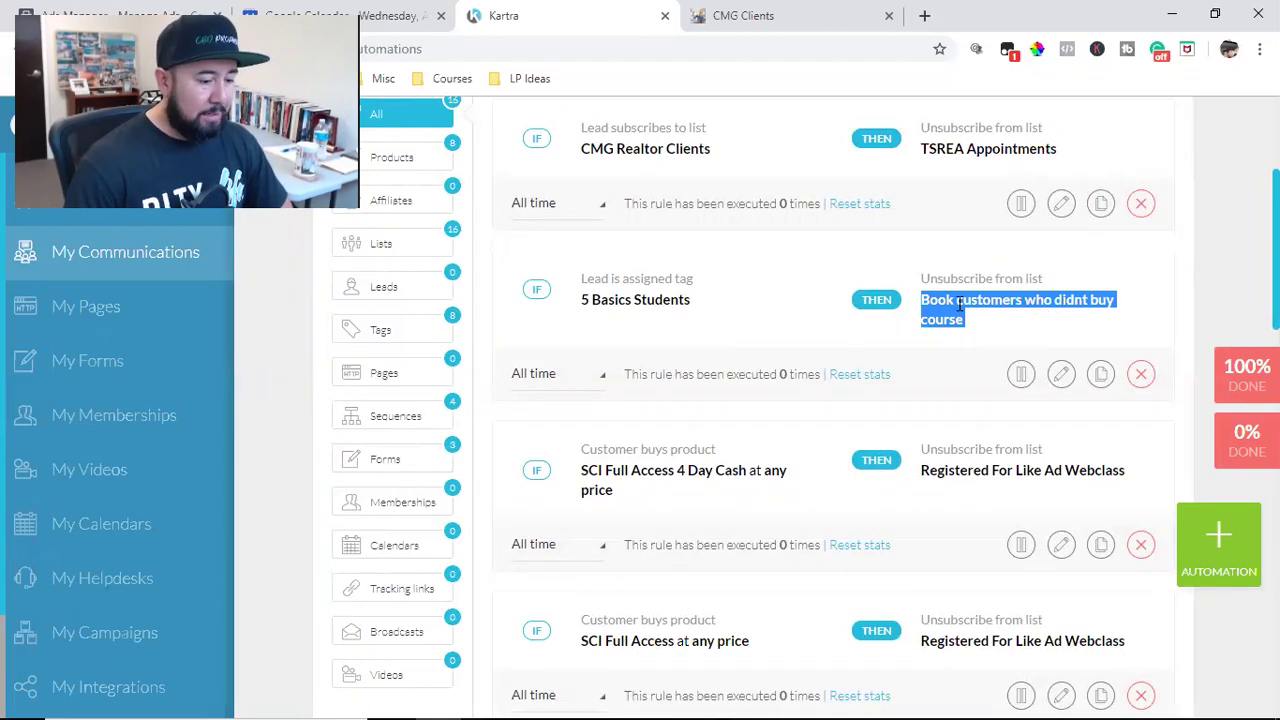
triple_click(603, 300)
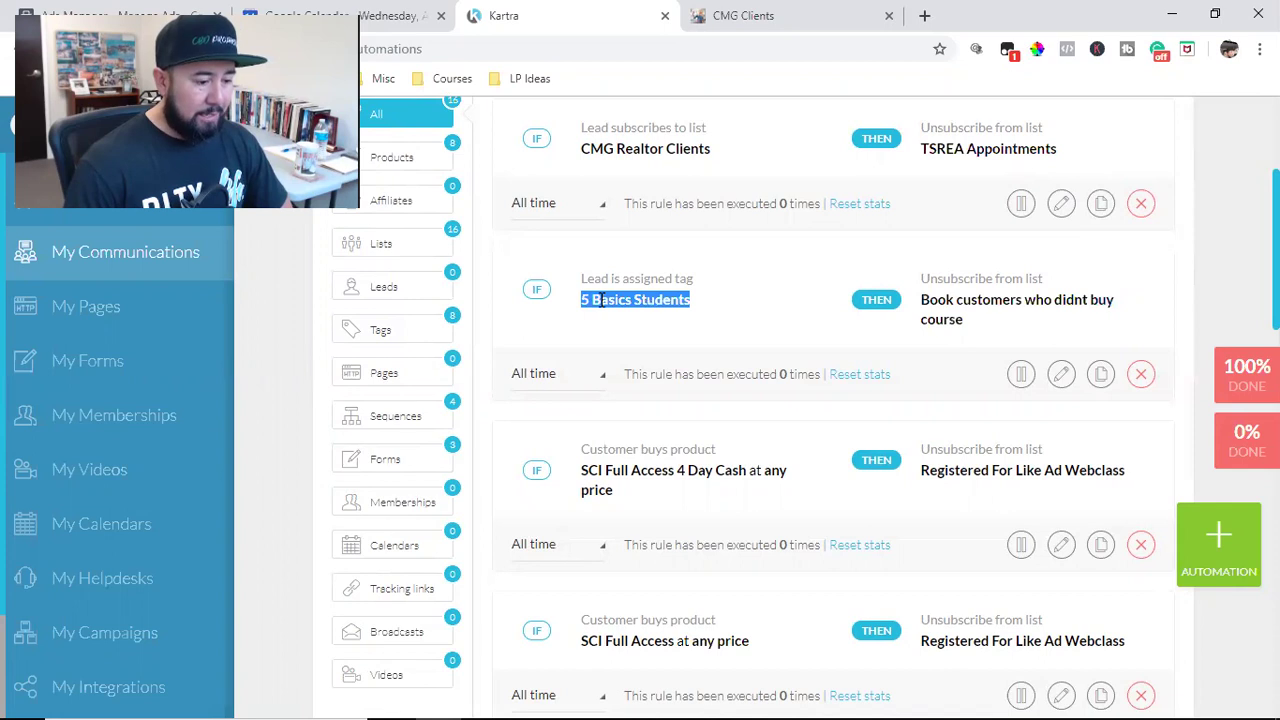
scroll(620, 349, "down", 2)
triple_click(623, 298)
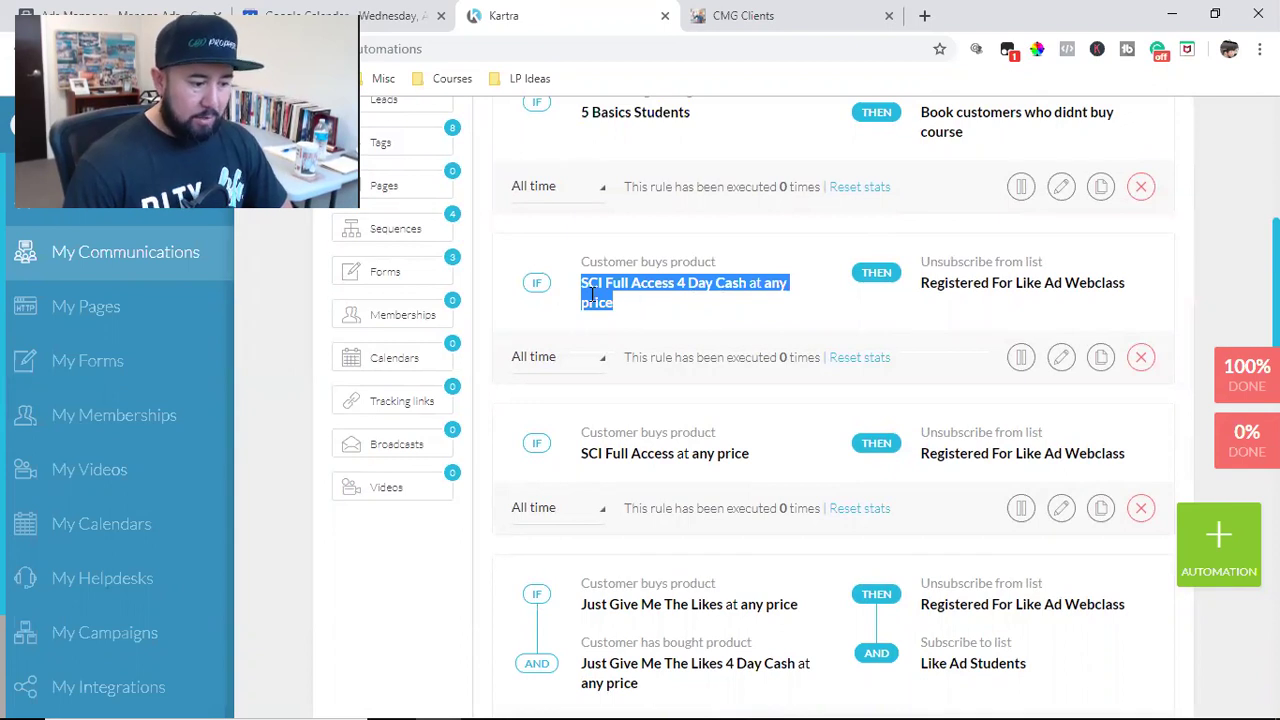
triple_click(635, 285)
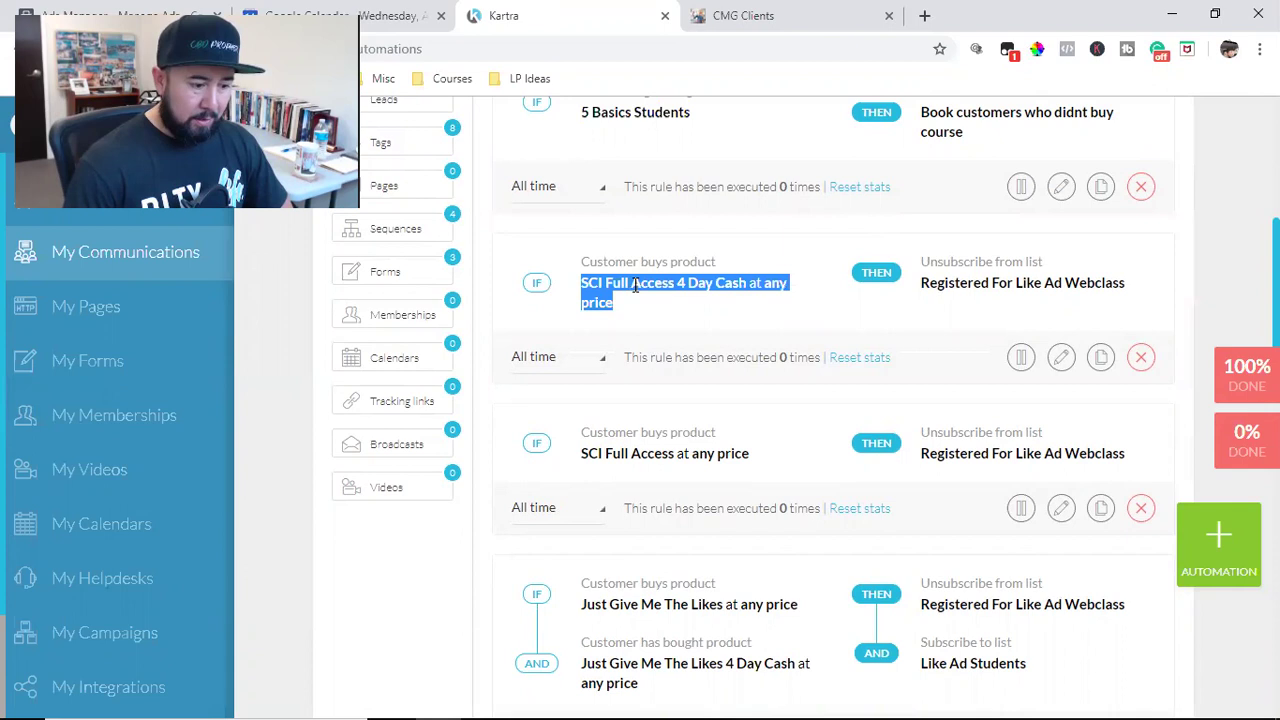
triple_click(974, 282)
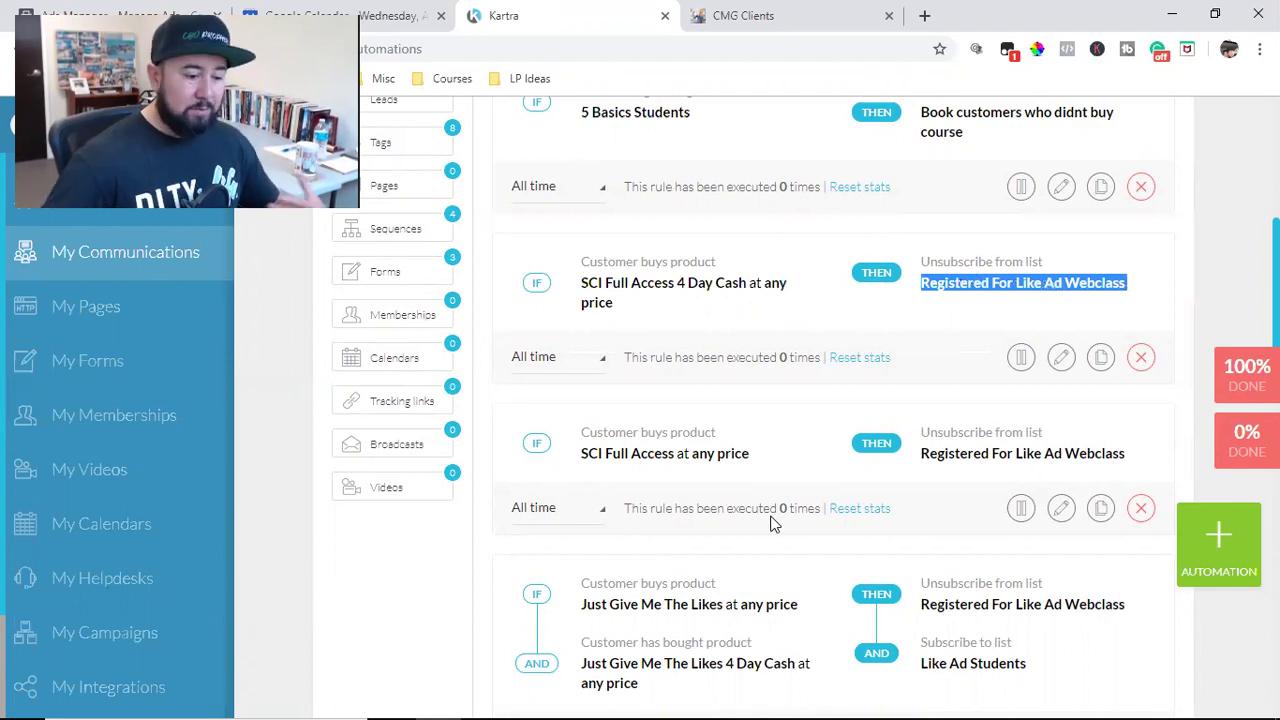
left_click(978, 279)
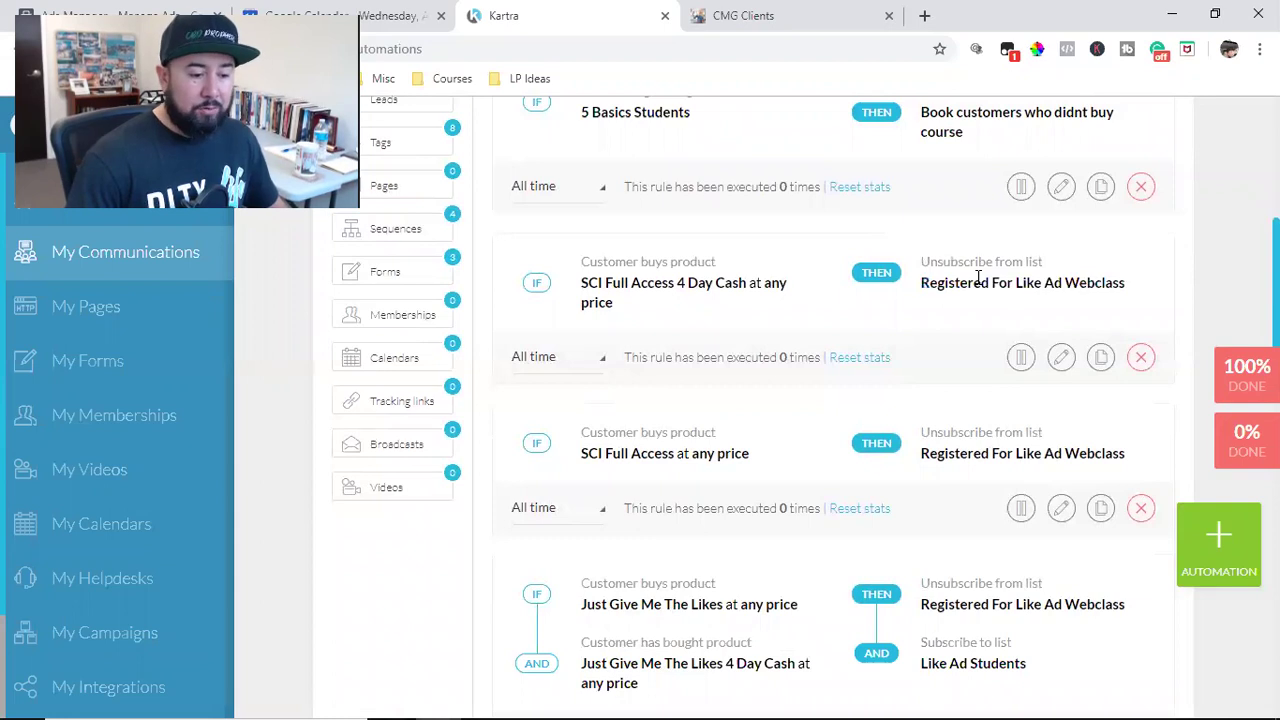
triple_click(978, 279)
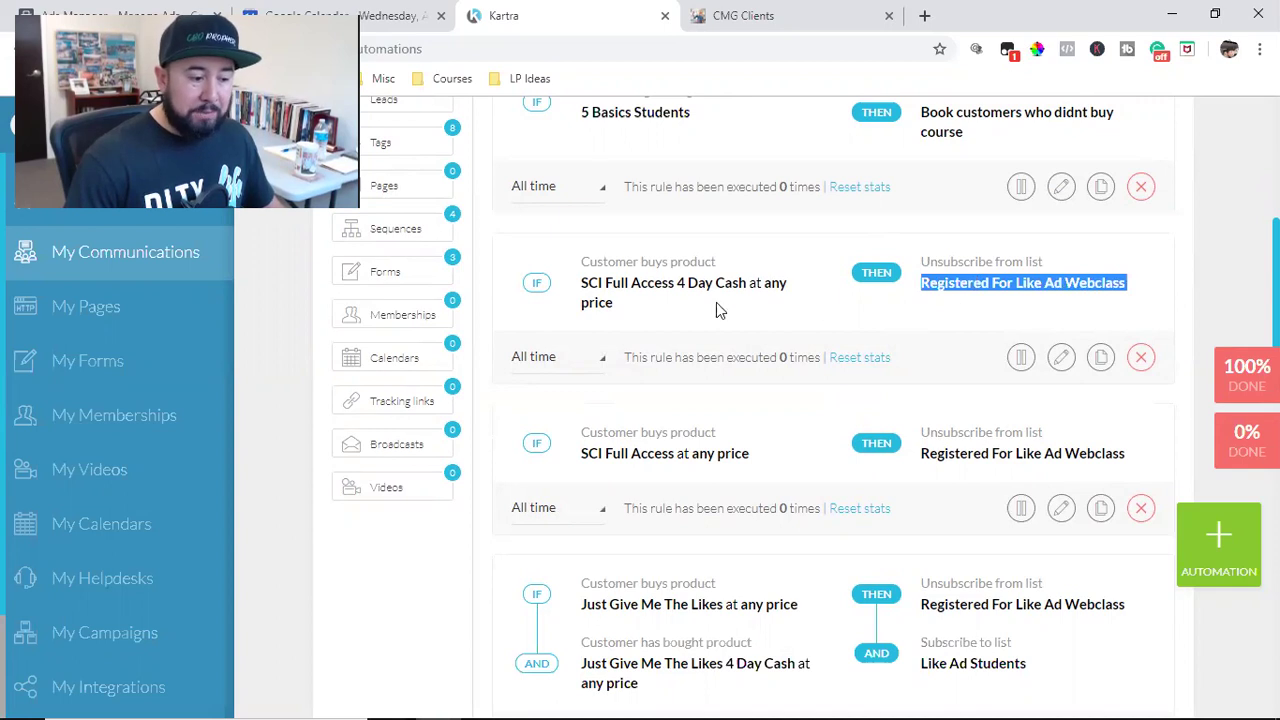
triple_click(614, 284)
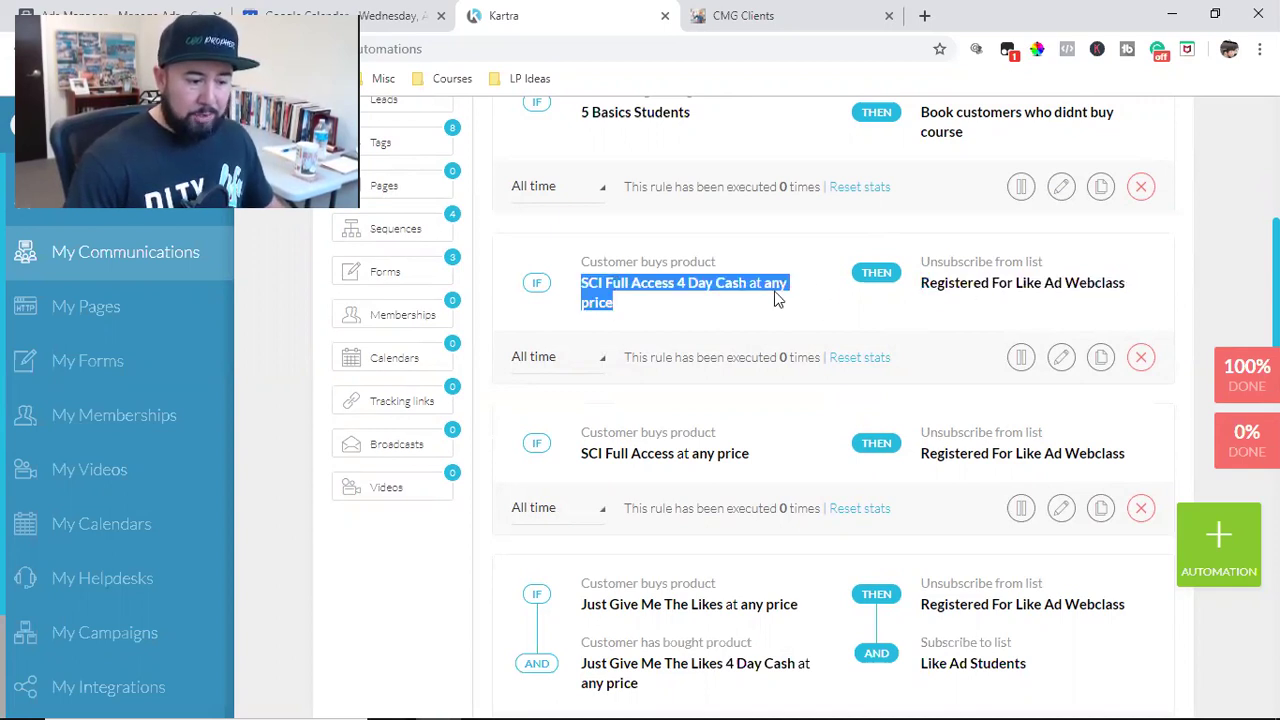
triple_click(973, 283)
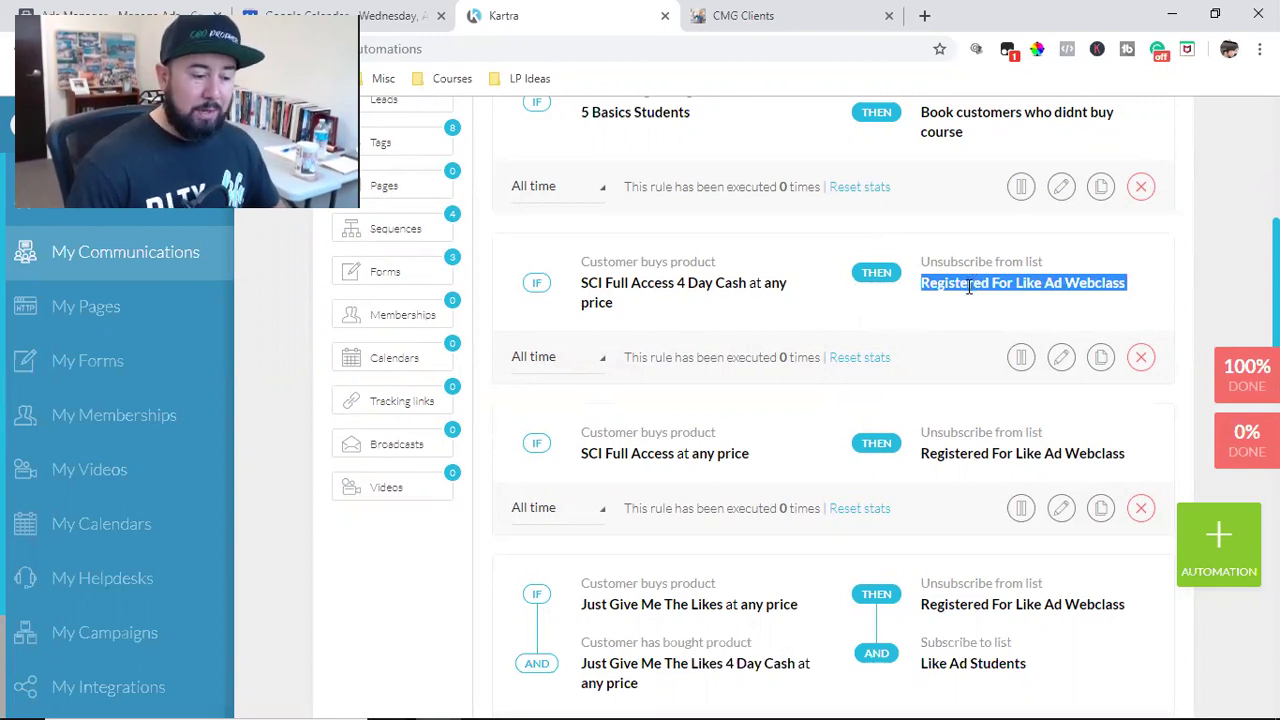
scroll(967, 287, "down", 3)
scroll(967, 288, "down", 3)
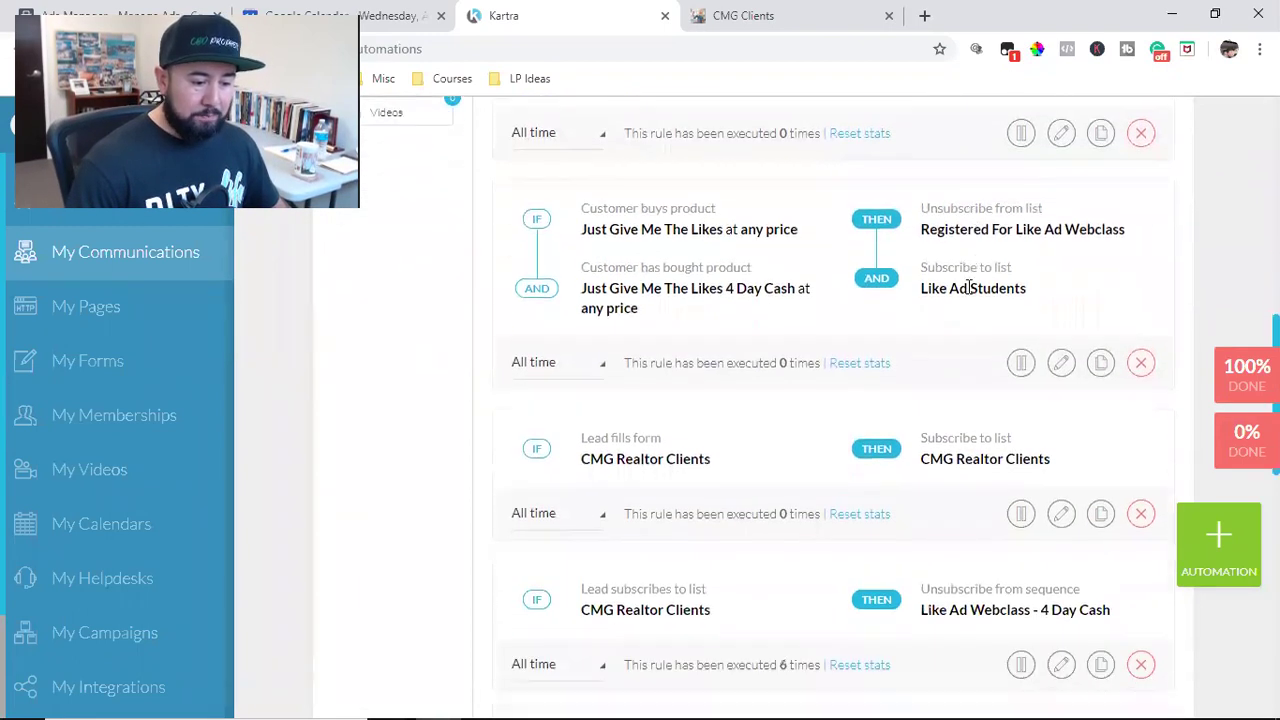
triple_click(633, 458)
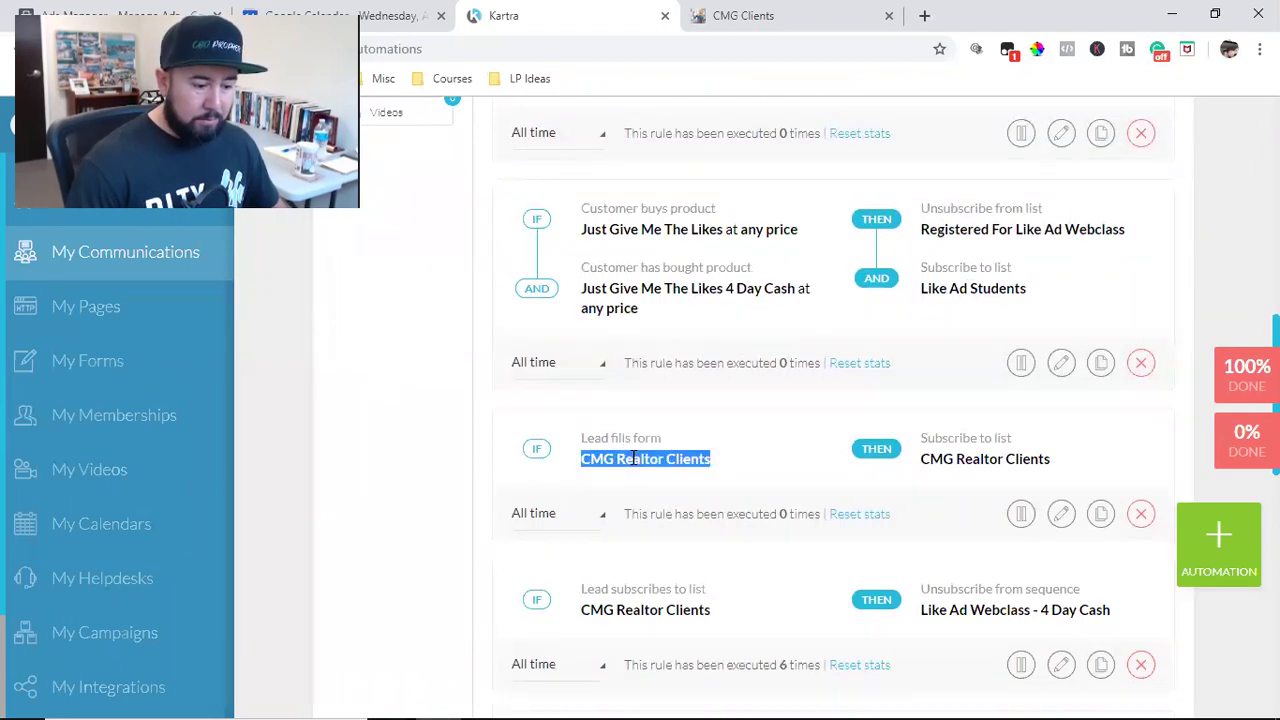
scroll(633, 458, "down", 1)
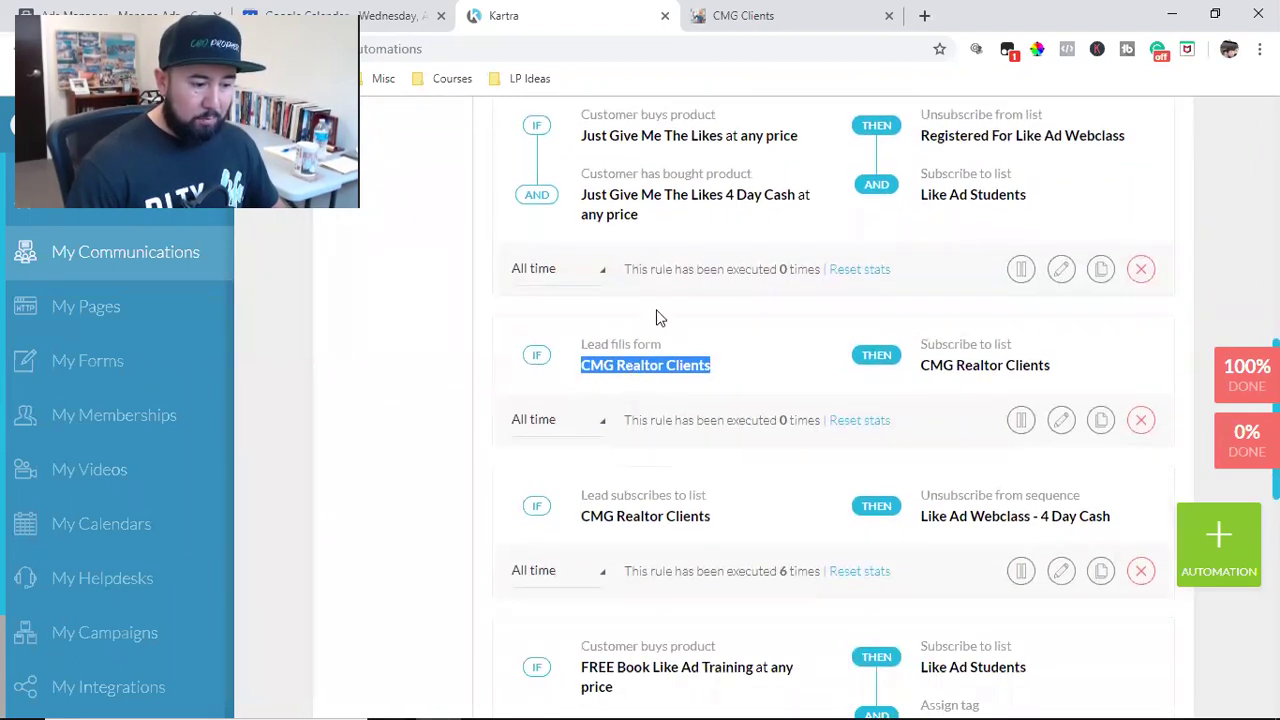
left_click(800, 10)
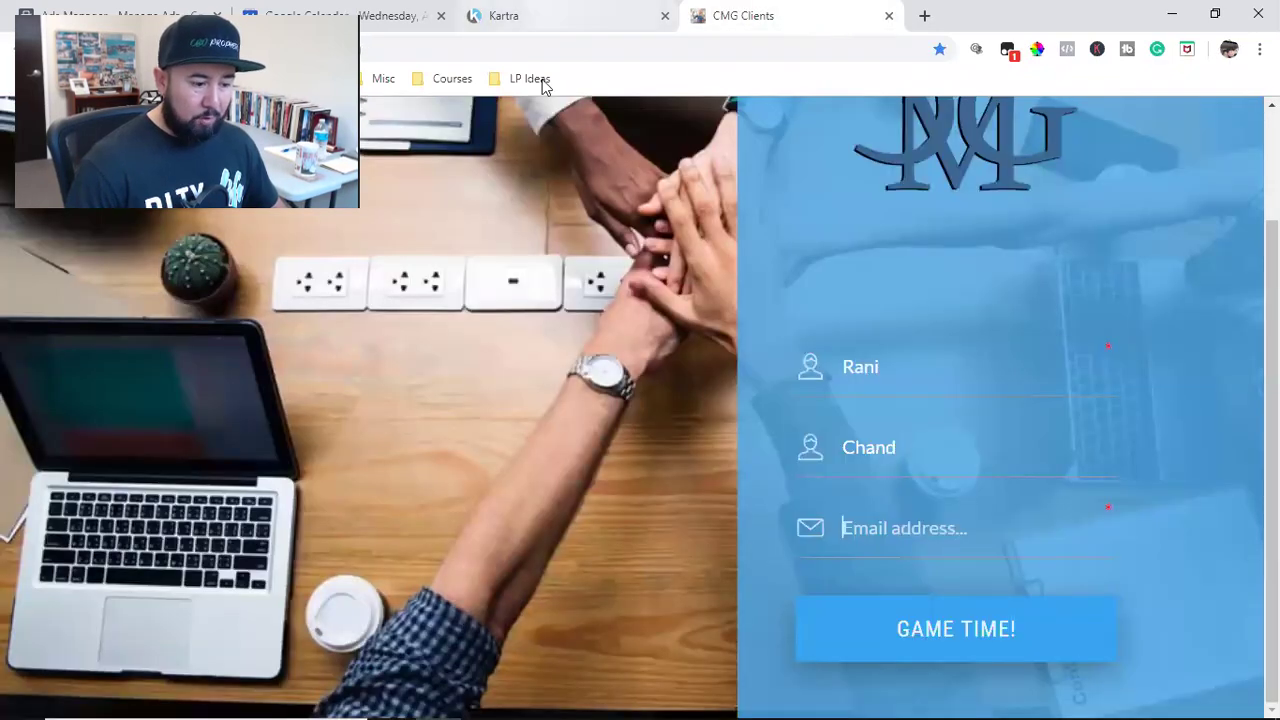
left_click(550, 14)
triple_click(960, 370)
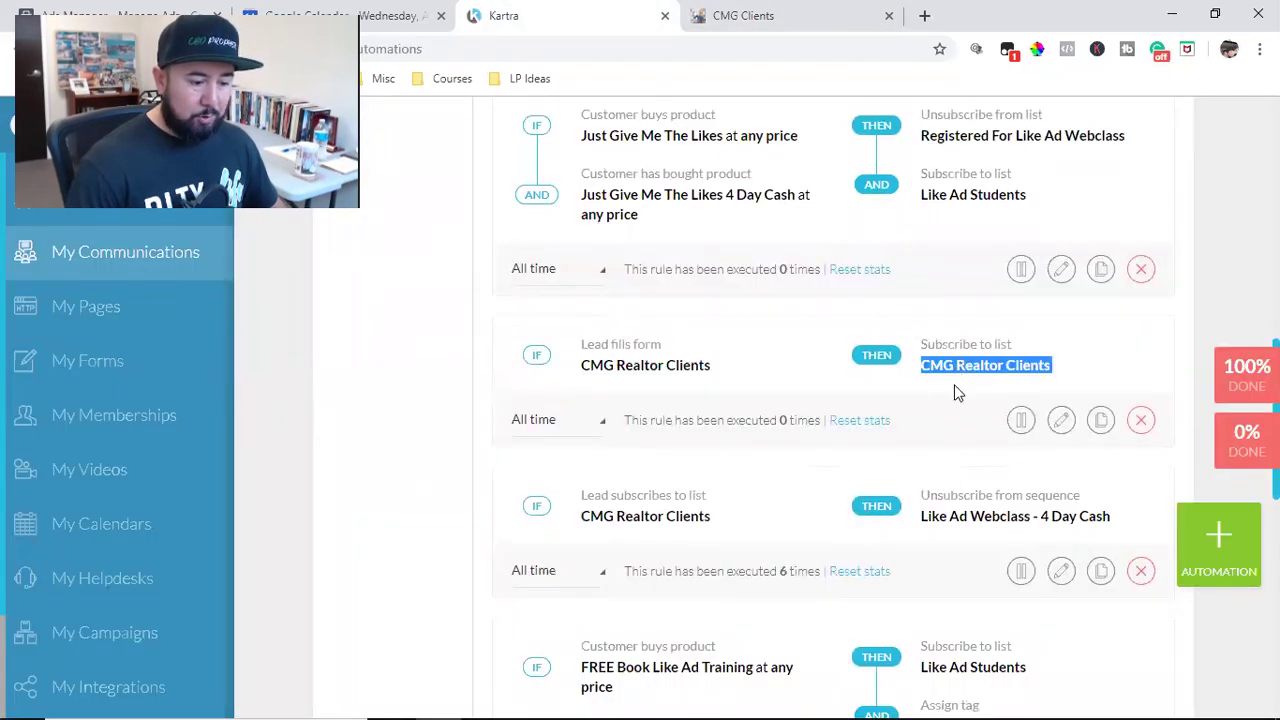
scroll(860, 540, "down", 1)
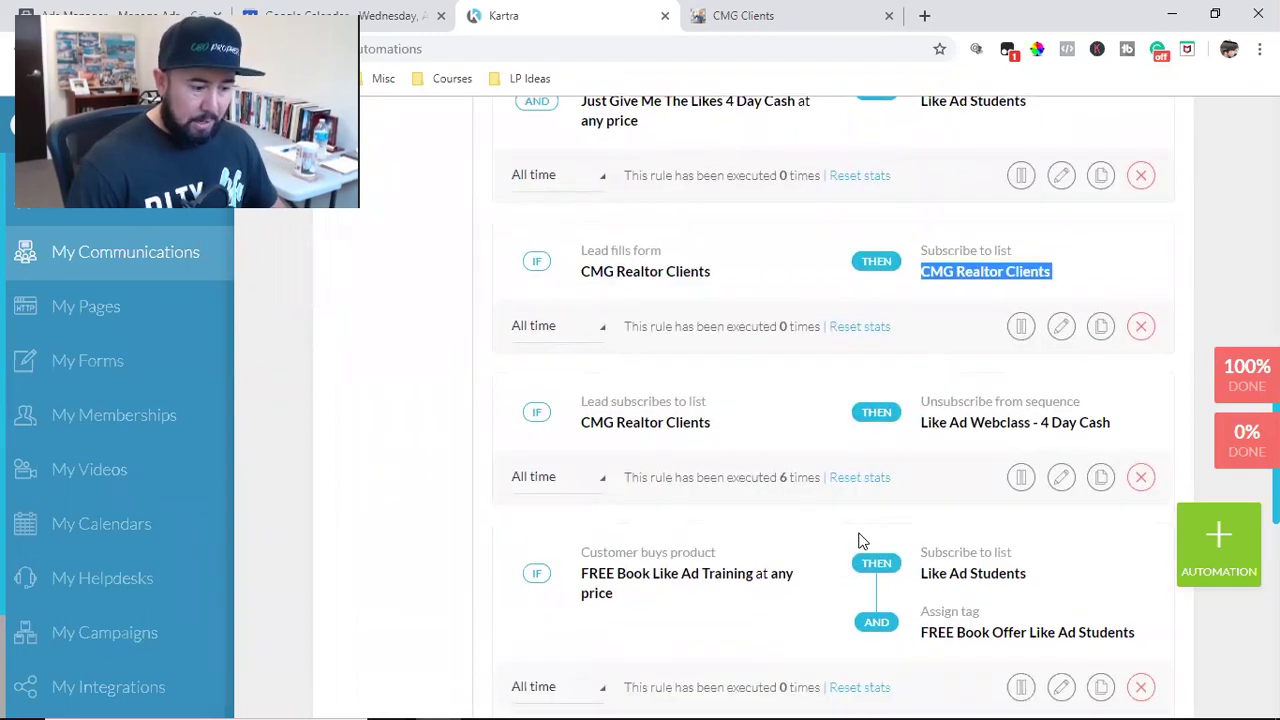
scroll(860, 540, "down", 1)
triple_click(640, 328)
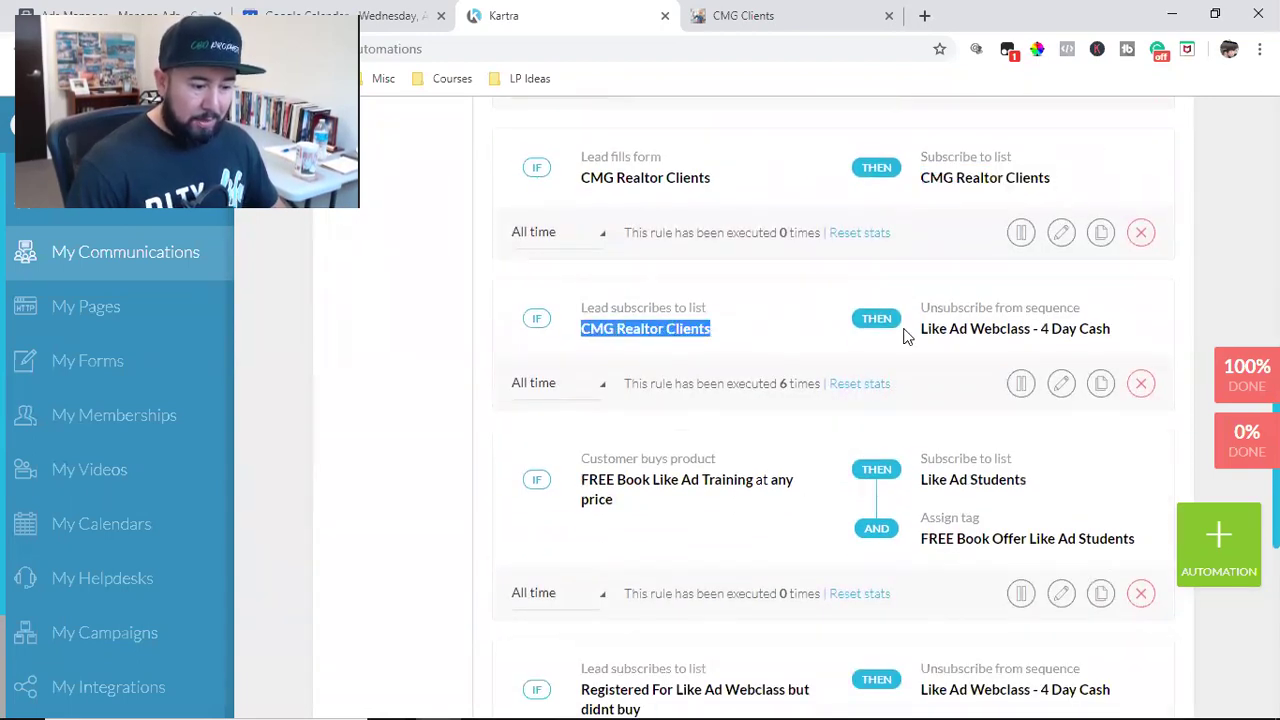
triple_click(980, 328)
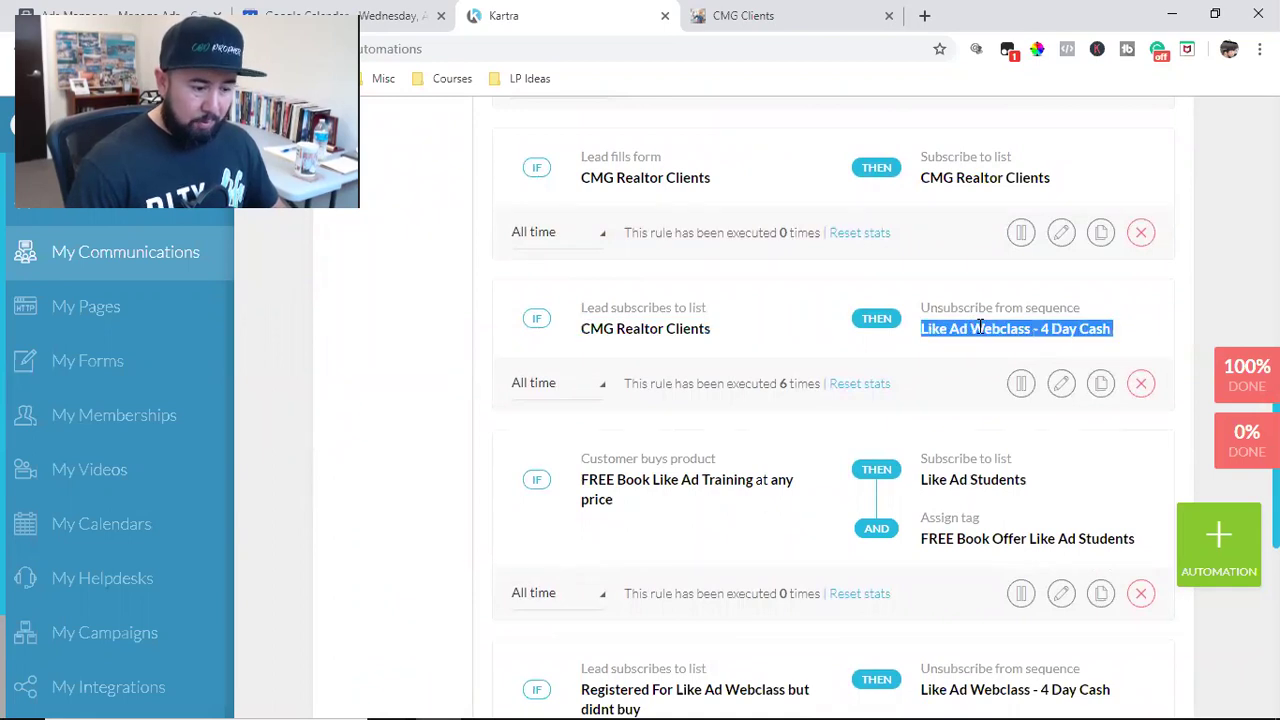
scroll(980, 328, "down", 1)
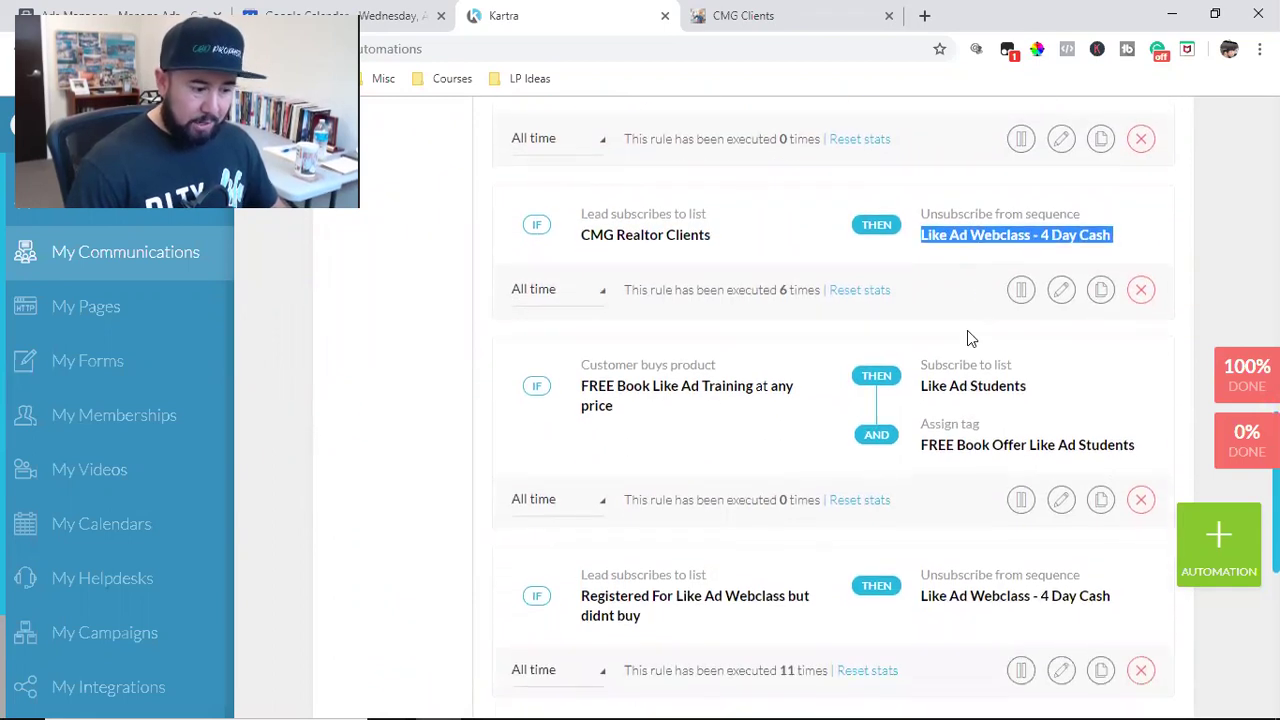
triple_click(660, 392)
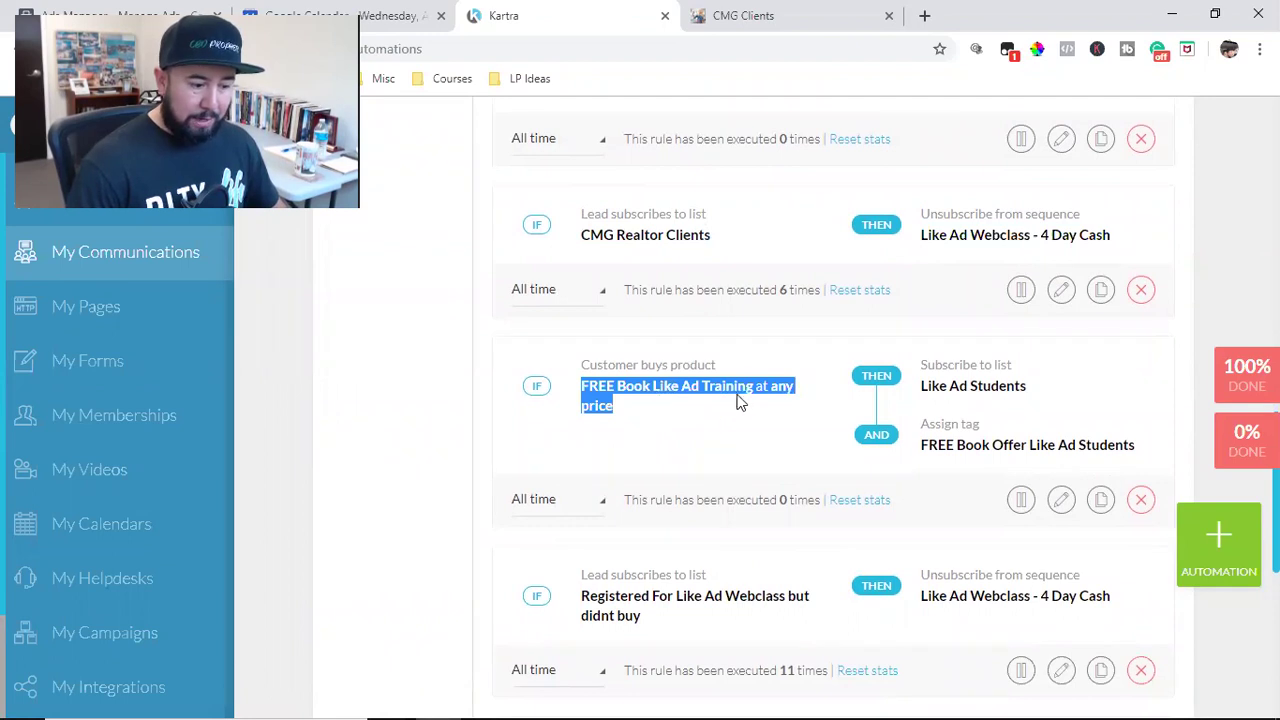
triple_click(970, 390)
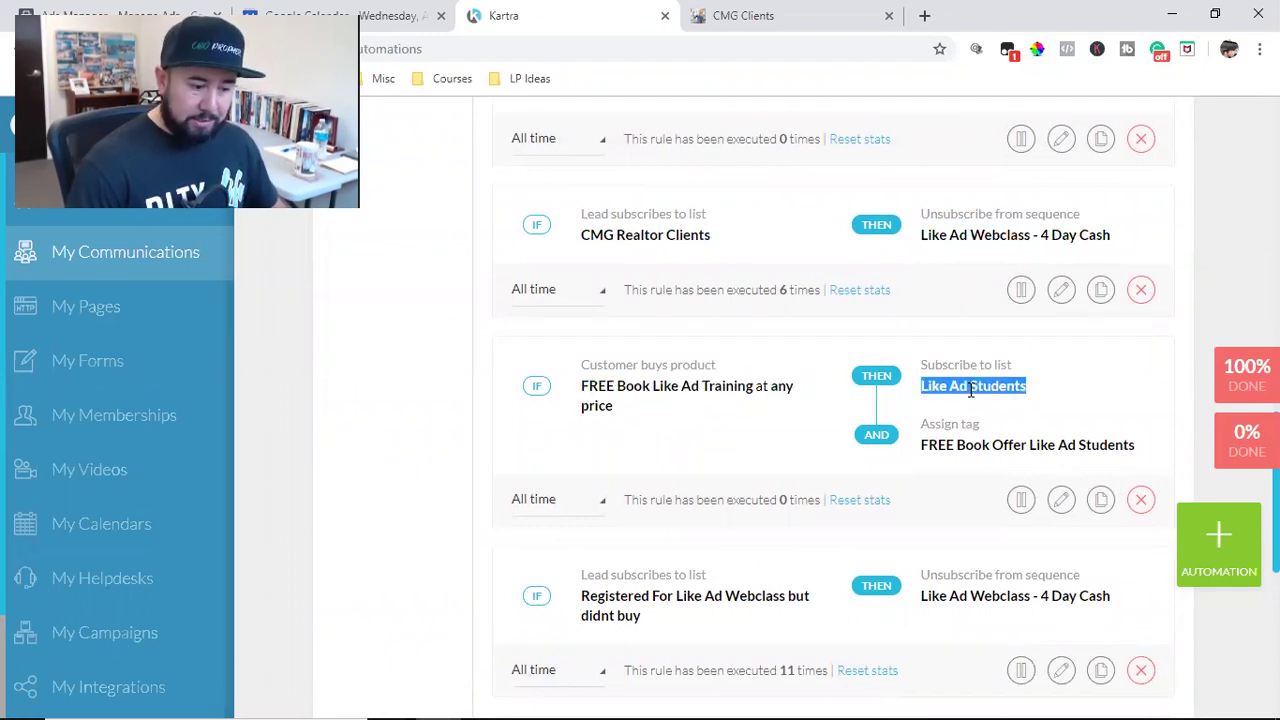
triple_click(962, 447)
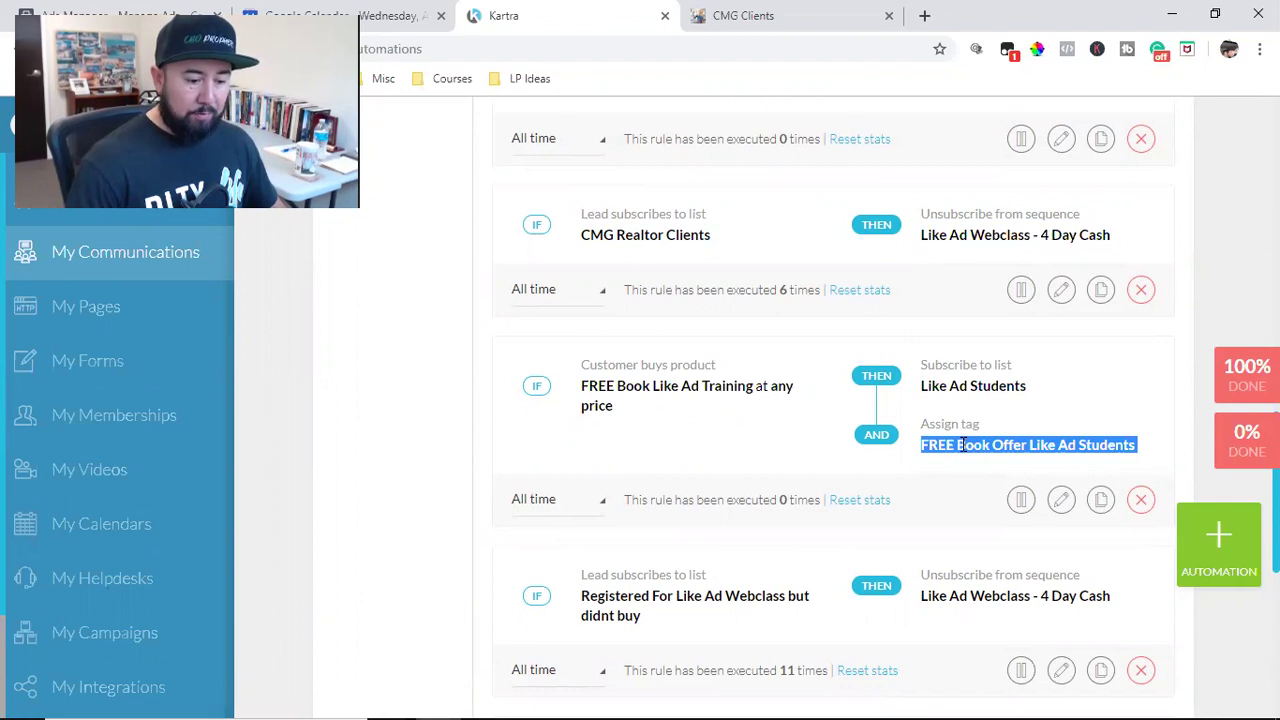
scroll(962, 447, "down", 1)
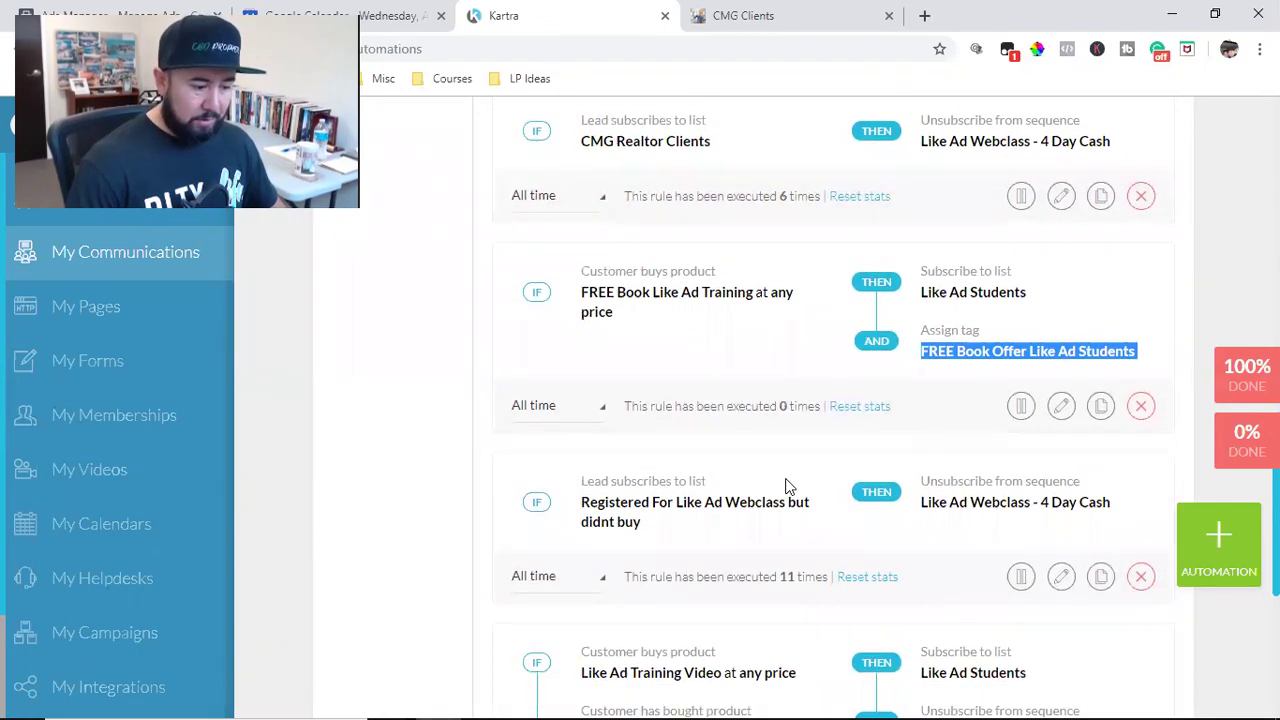
scroll(787, 483, "down", 1)
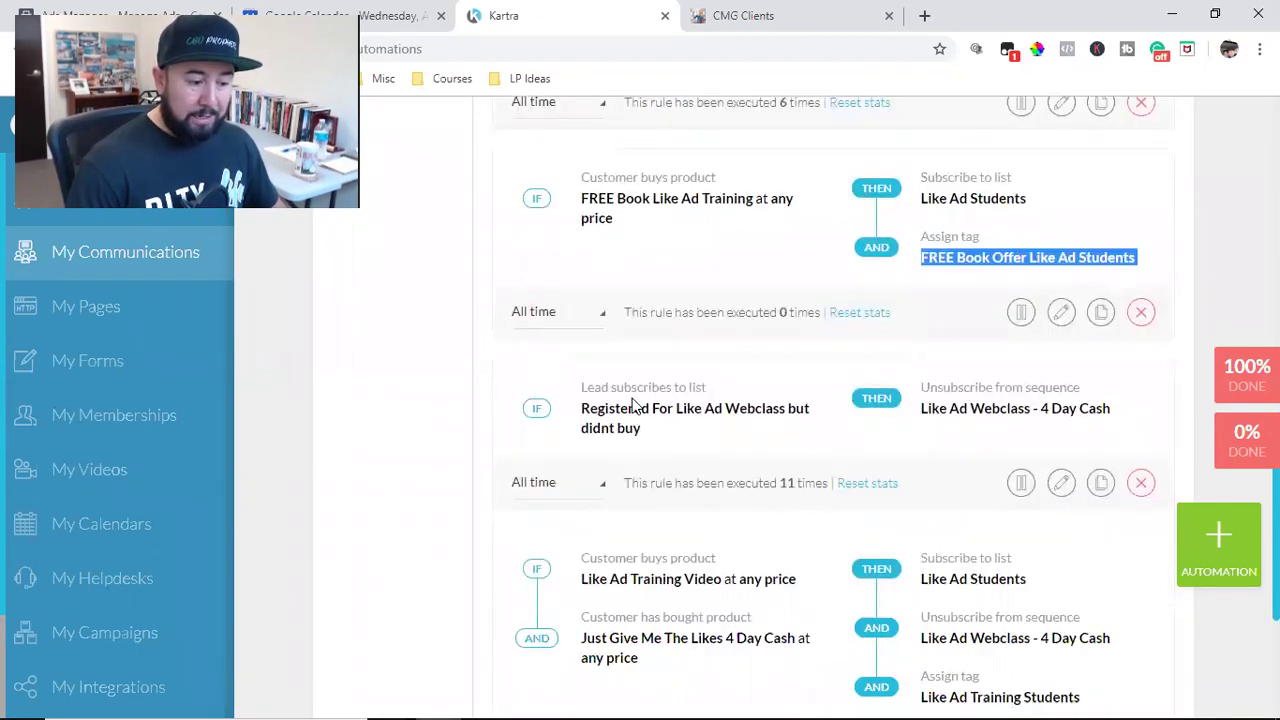
triple_click(617, 428)
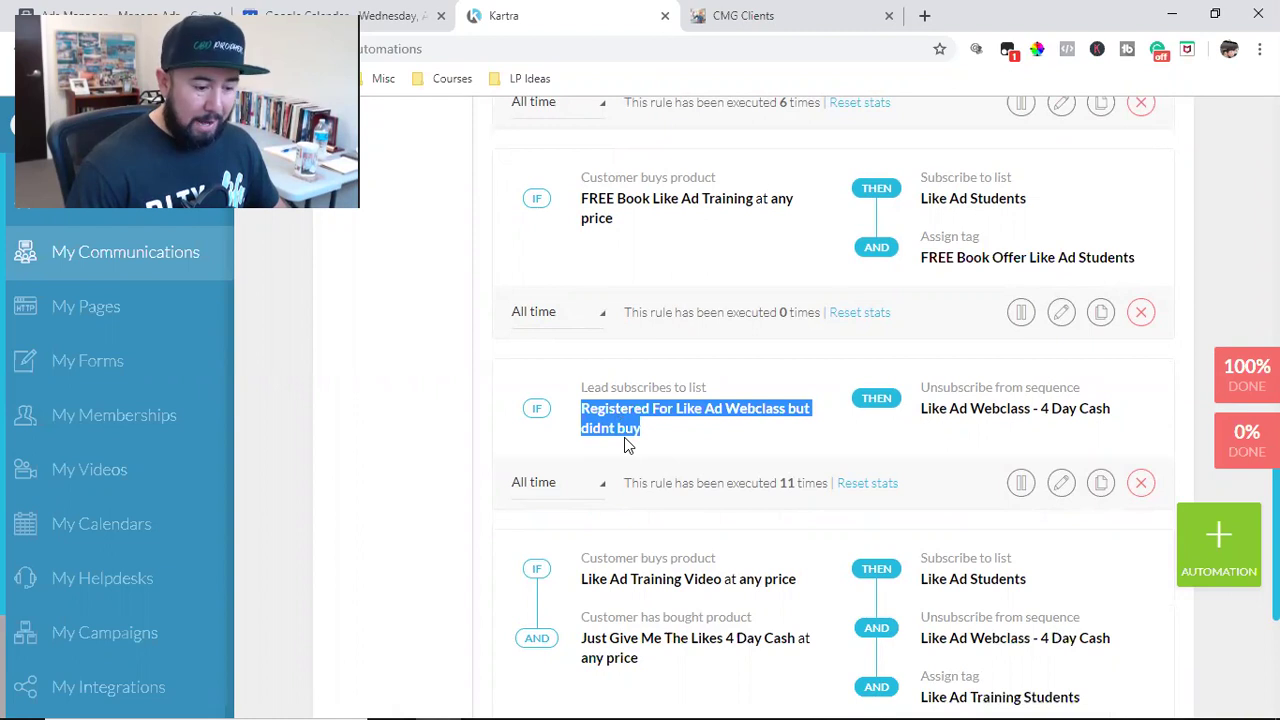
left_click(985, 385)
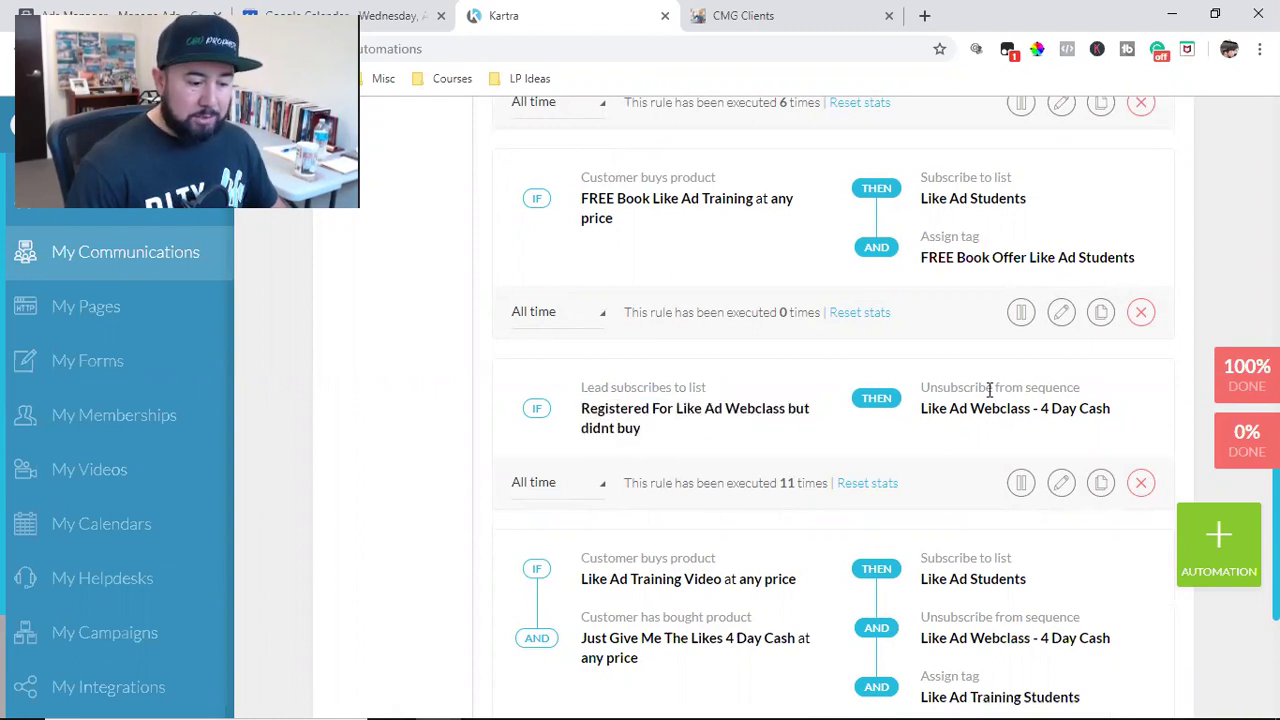
triple_click(974, 408)
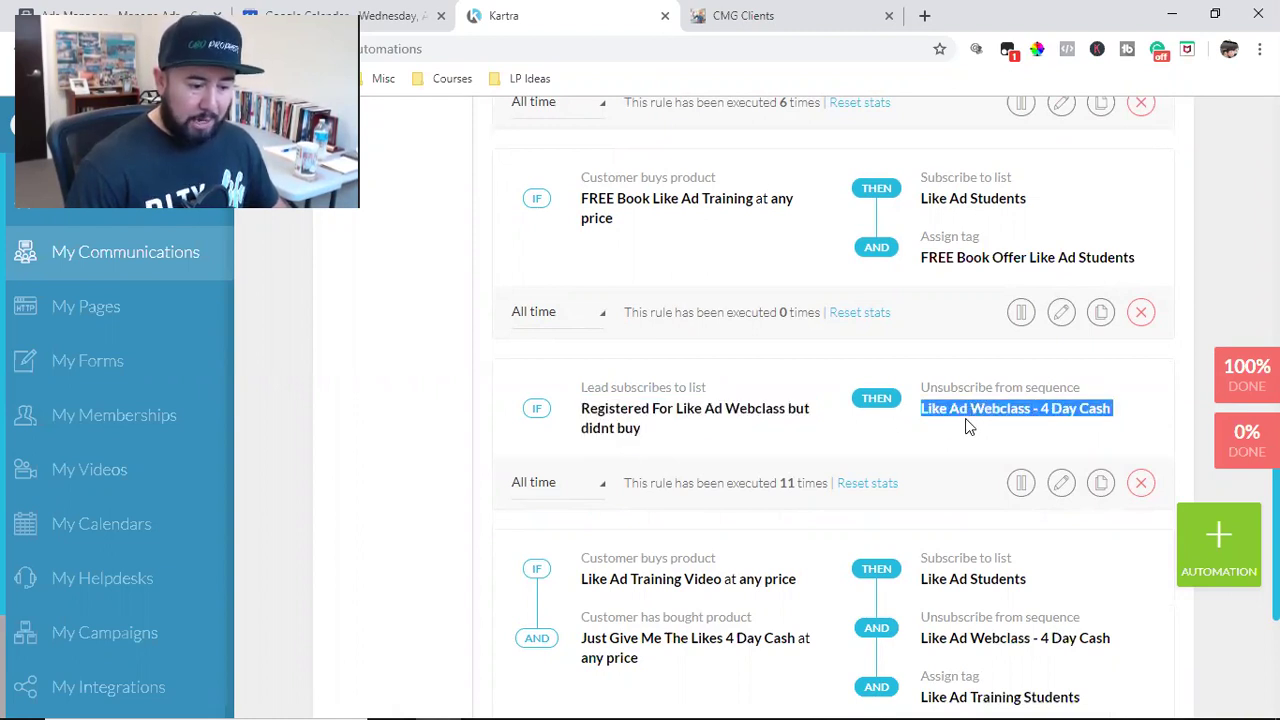
triple_click(975, 408)
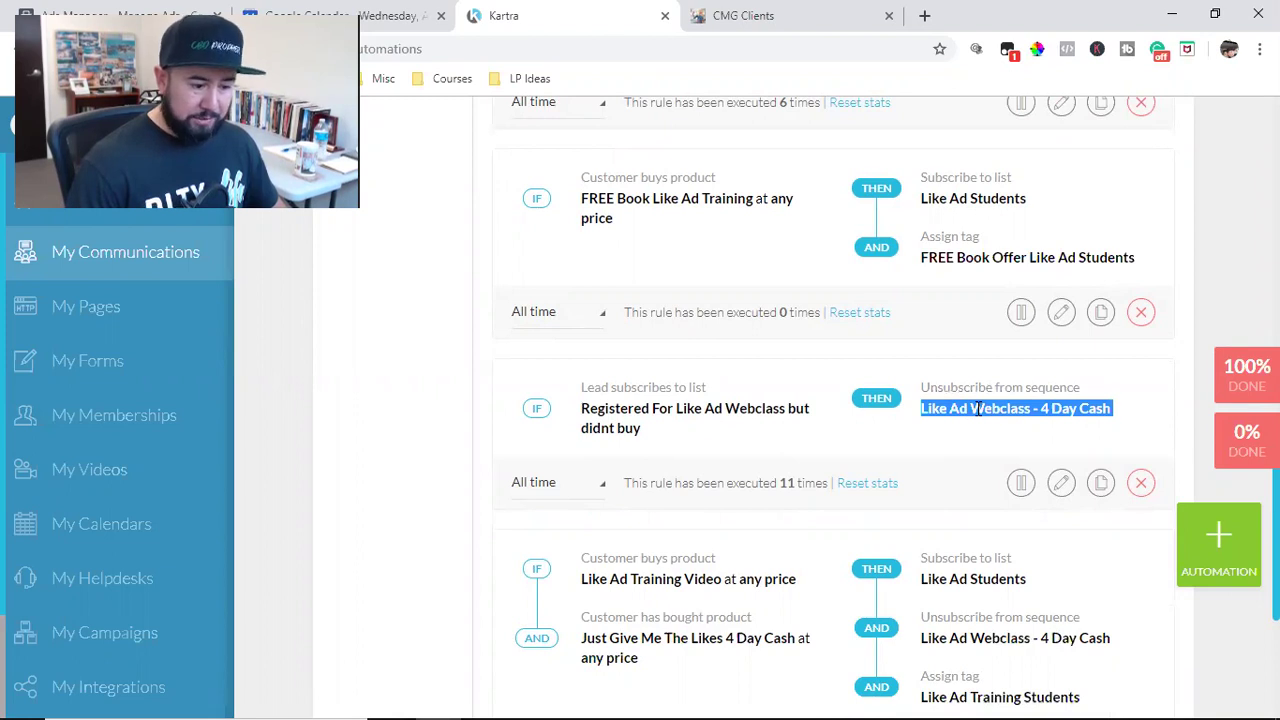
triple_click(620, 421)
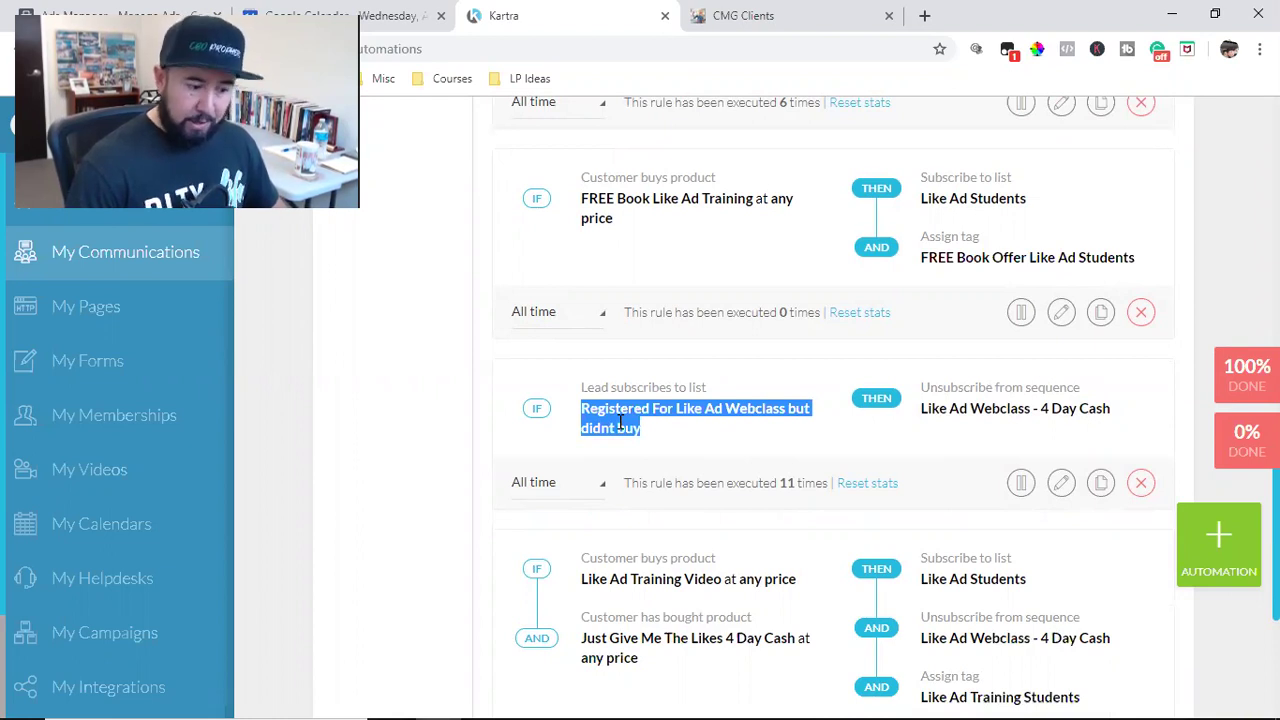
triple_click(999, 409)
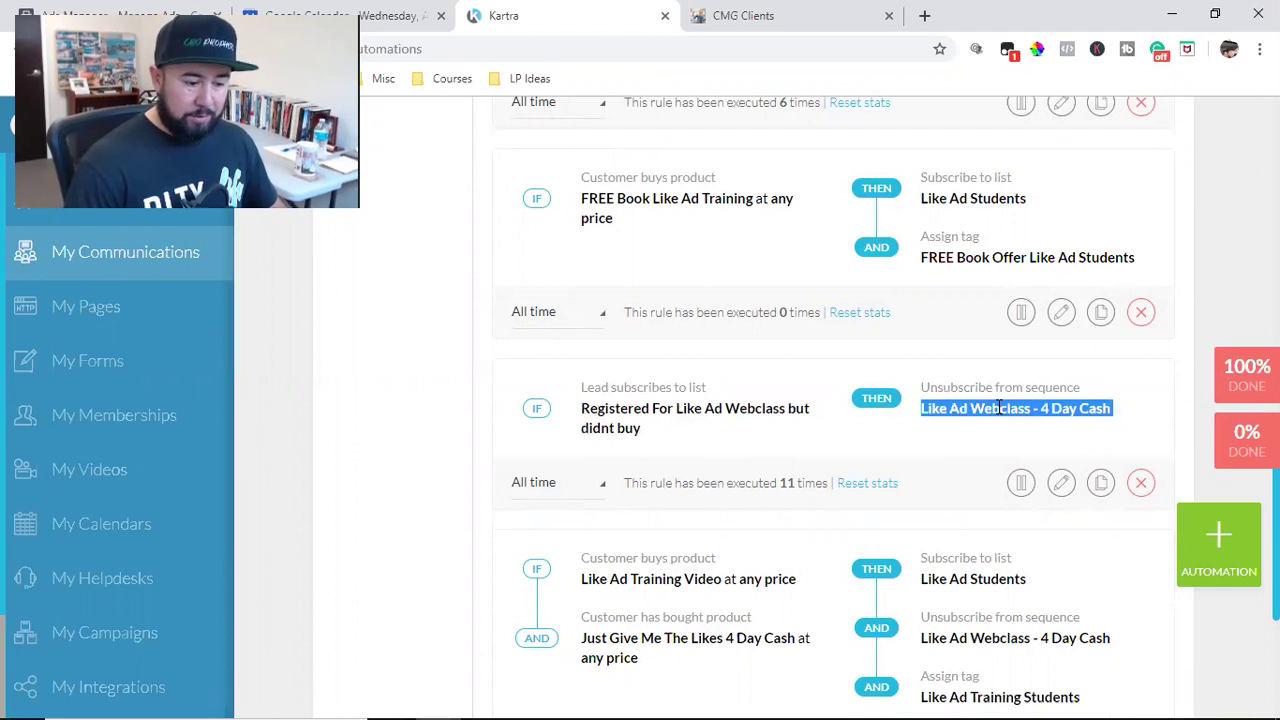
scroll(998, 408, "down", 1)
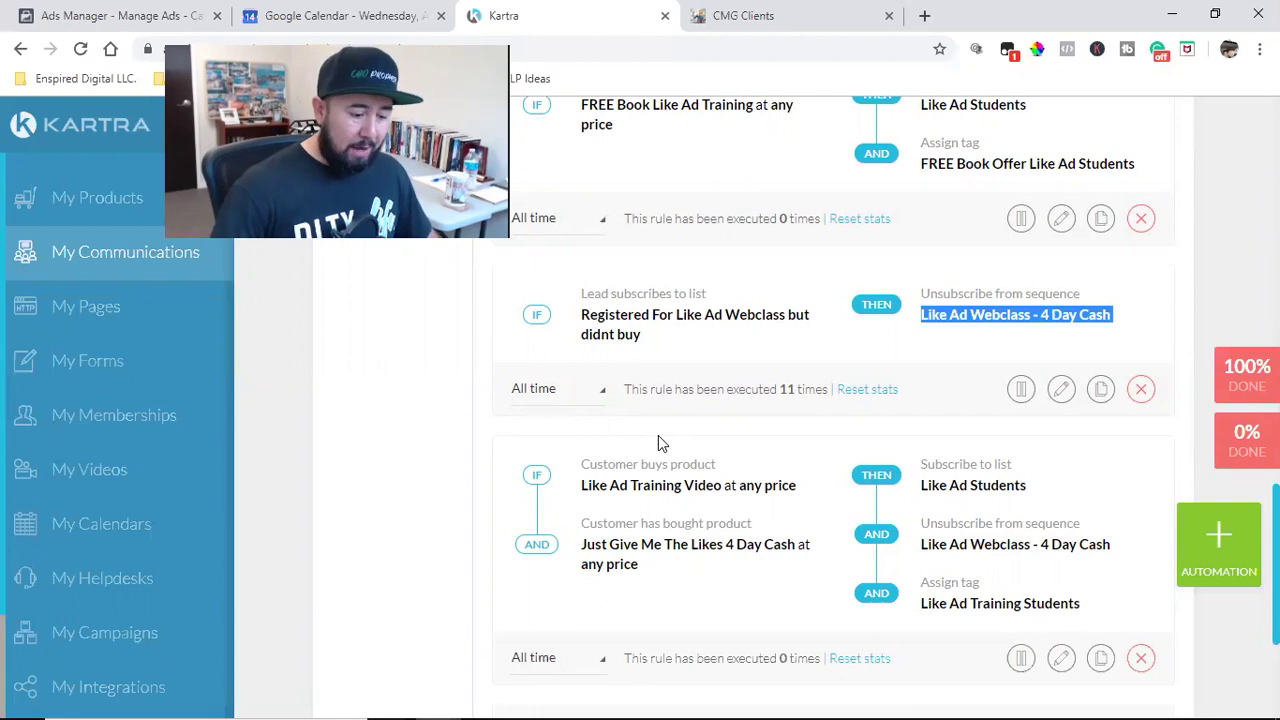
Scroll to the bottom and load more rules with 'Show more'.
scroll(829, 363, "down", 3)
left_click(868, 512)
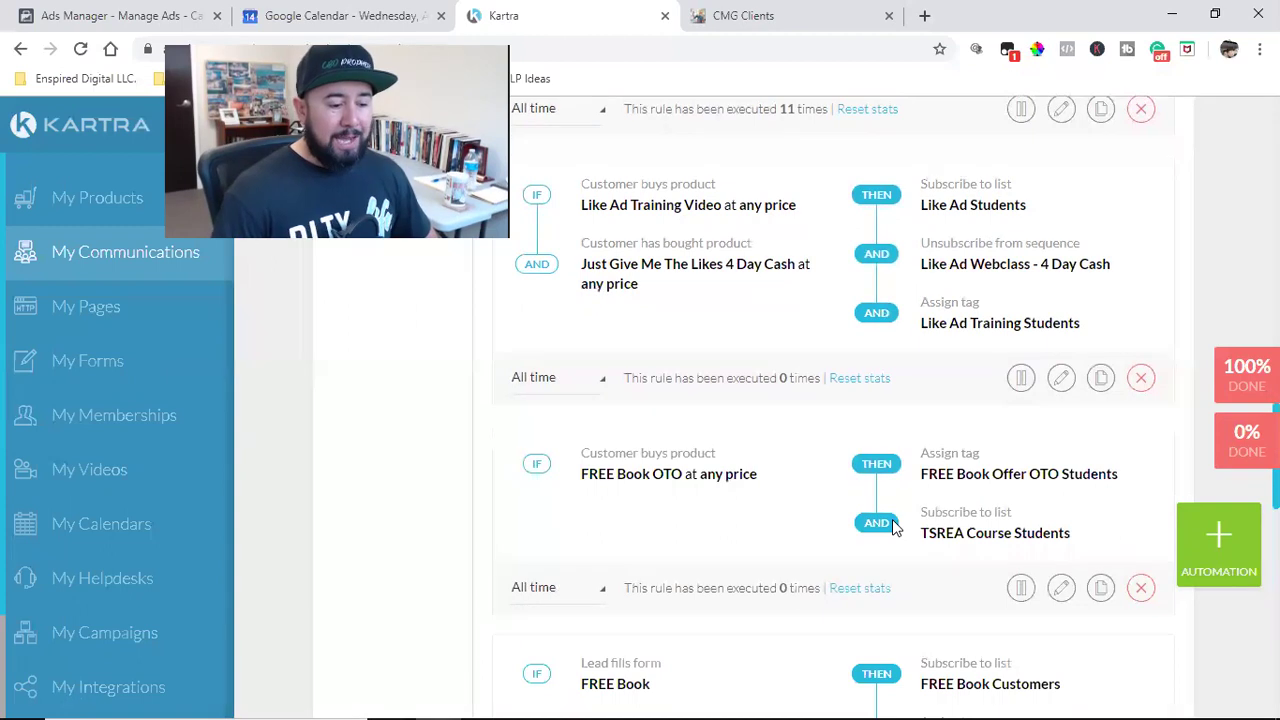
On the CMG Clients tab, clear the prefilled first-name and last-name fields.
left_click(778, 12)
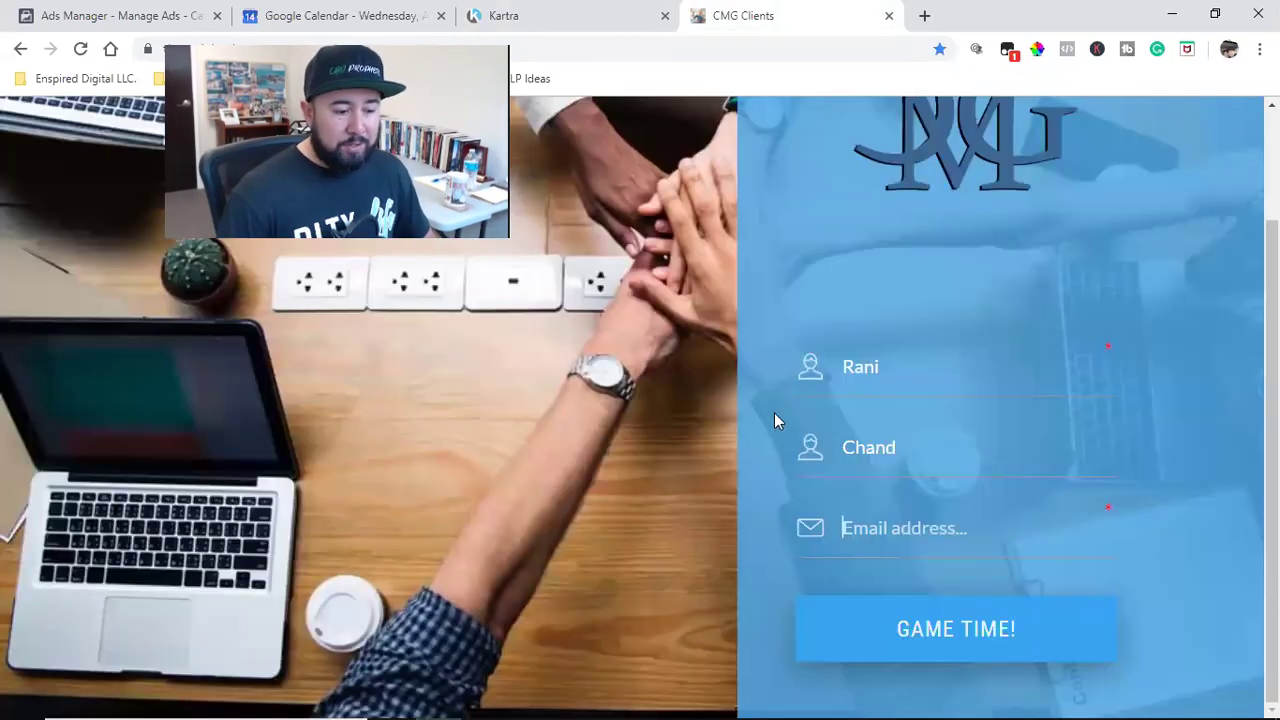
double_click(855, 385)
key("BackSpace")
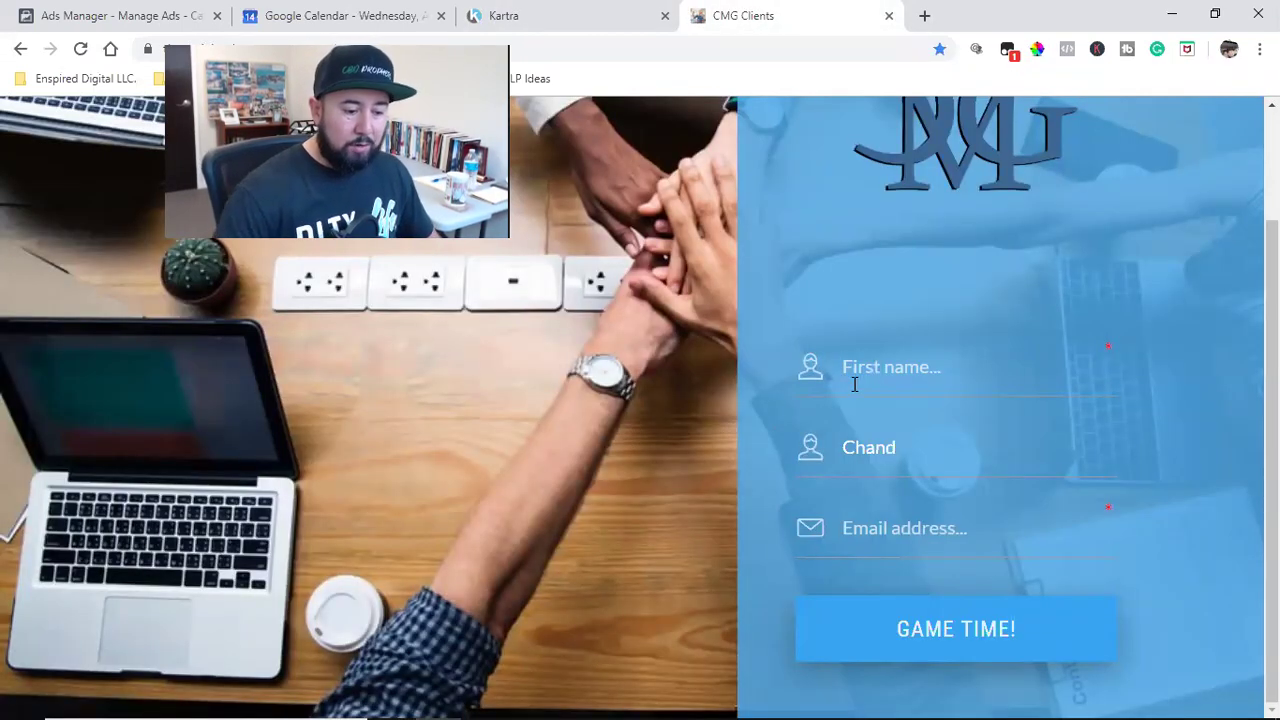
double_click(855, 450)
key("BackSpace")
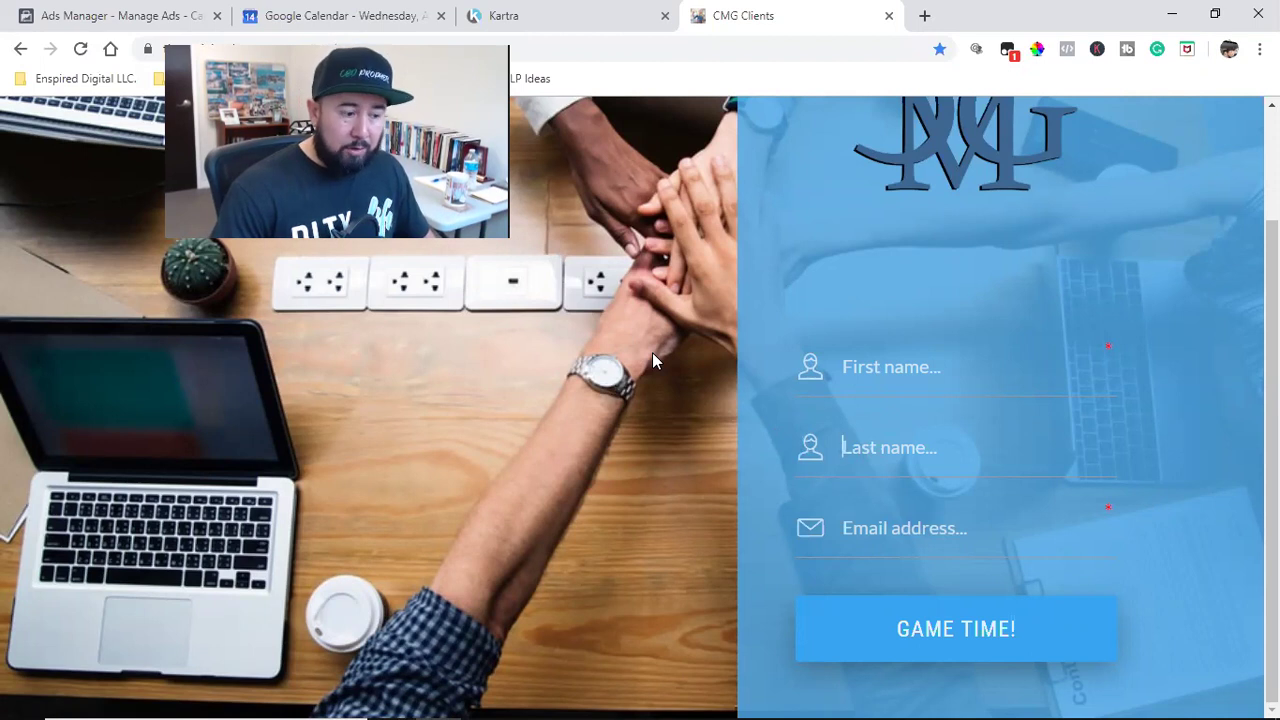
In Kartra, highlight the FREE Book form, FREE Book Customers list and FREE Book Offer Customers tag.
left_click(537, 12)
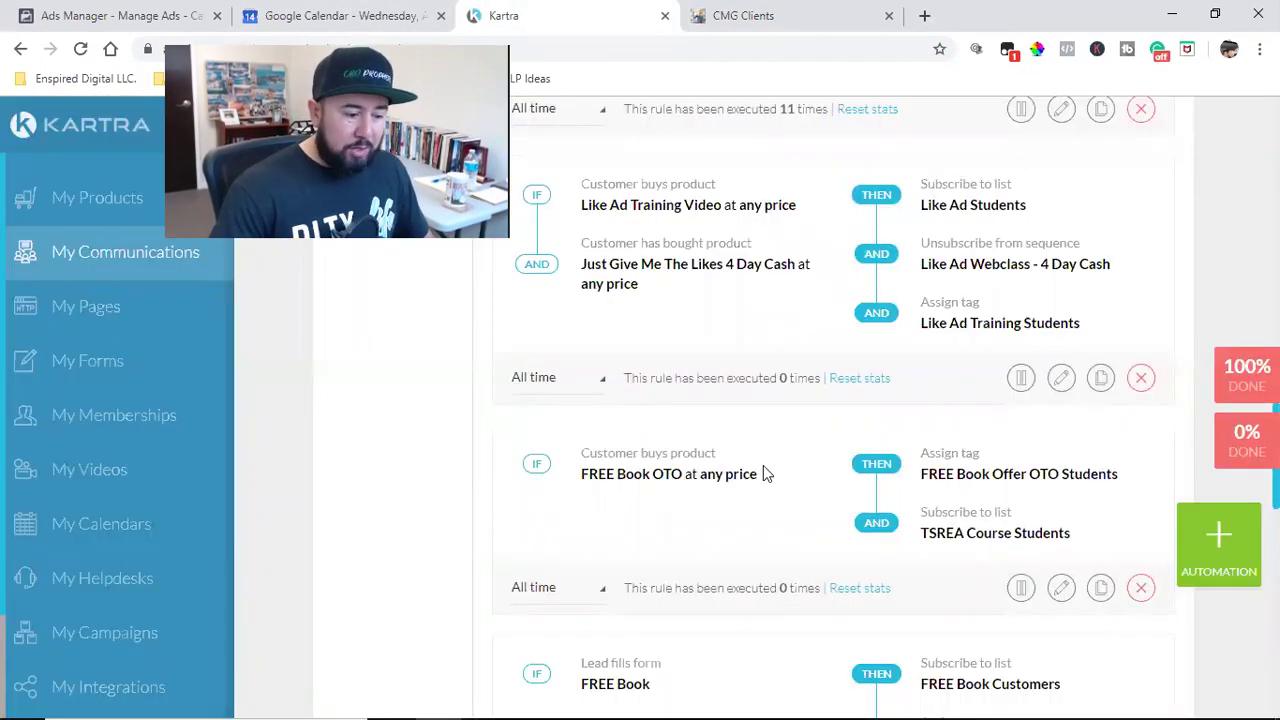
scroll(712, 461, "down", 1)
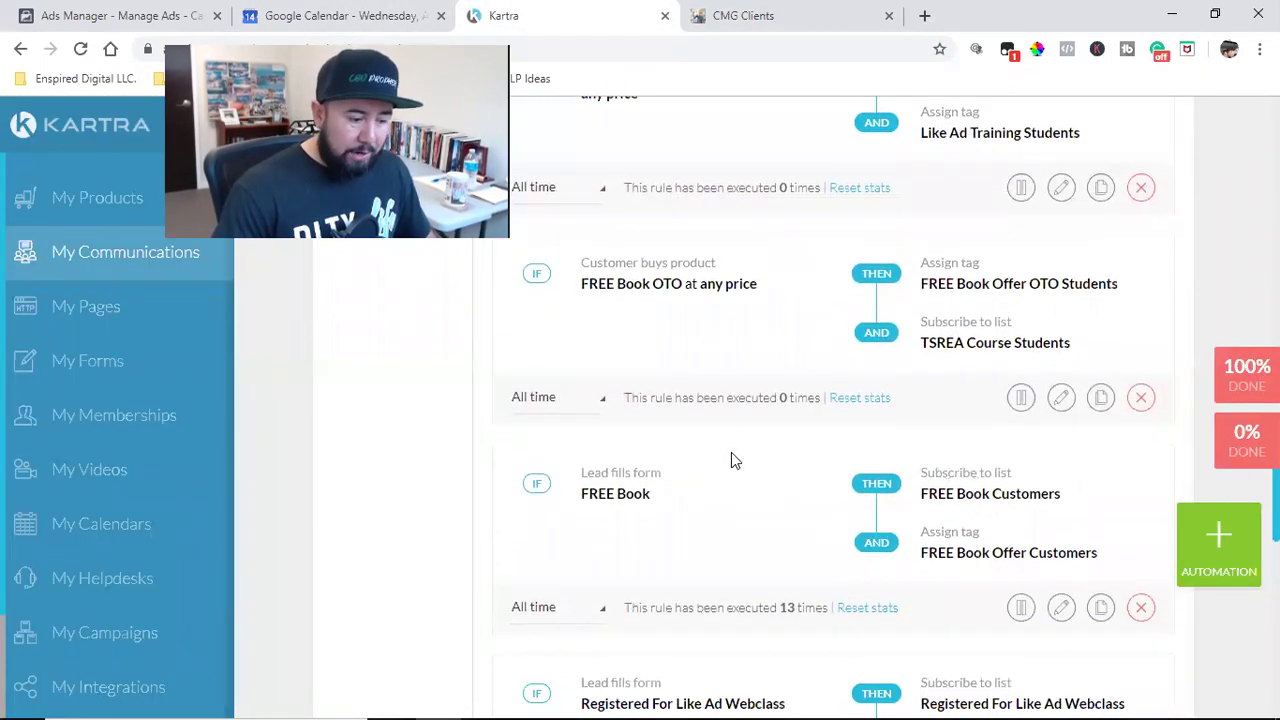
scroll(731, 452, "down", 1)
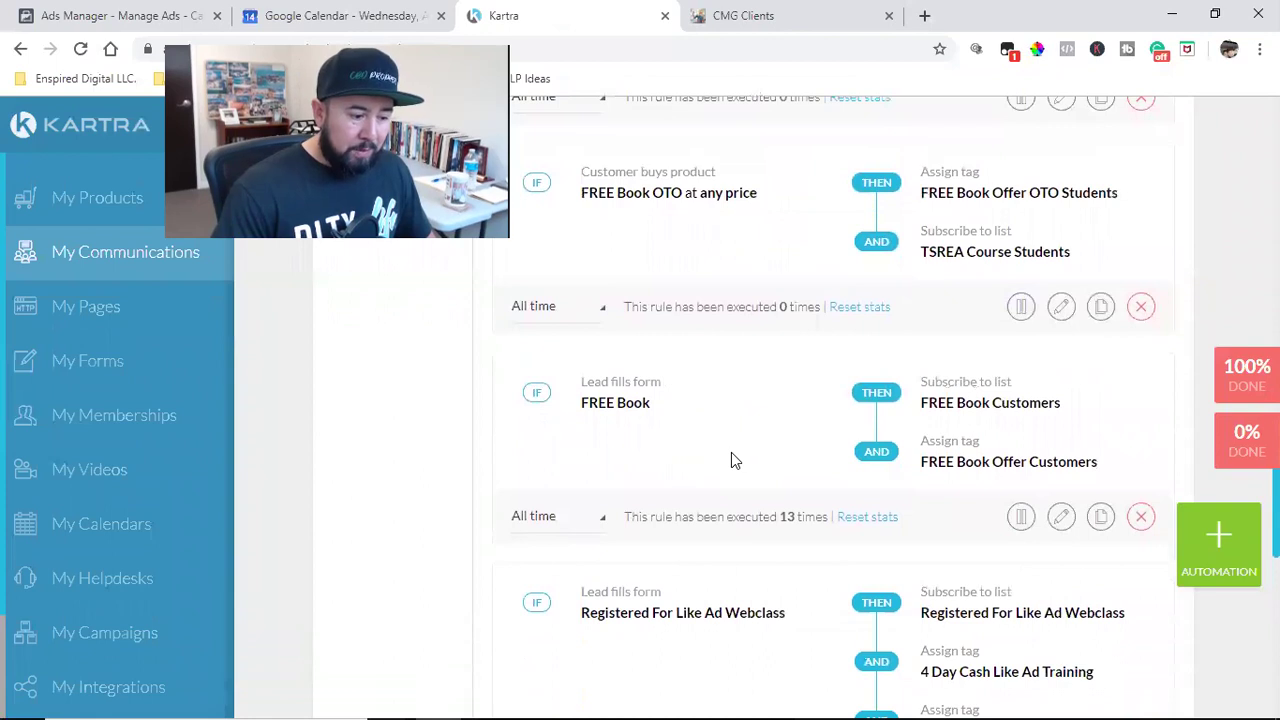
triple_click(621, 402)
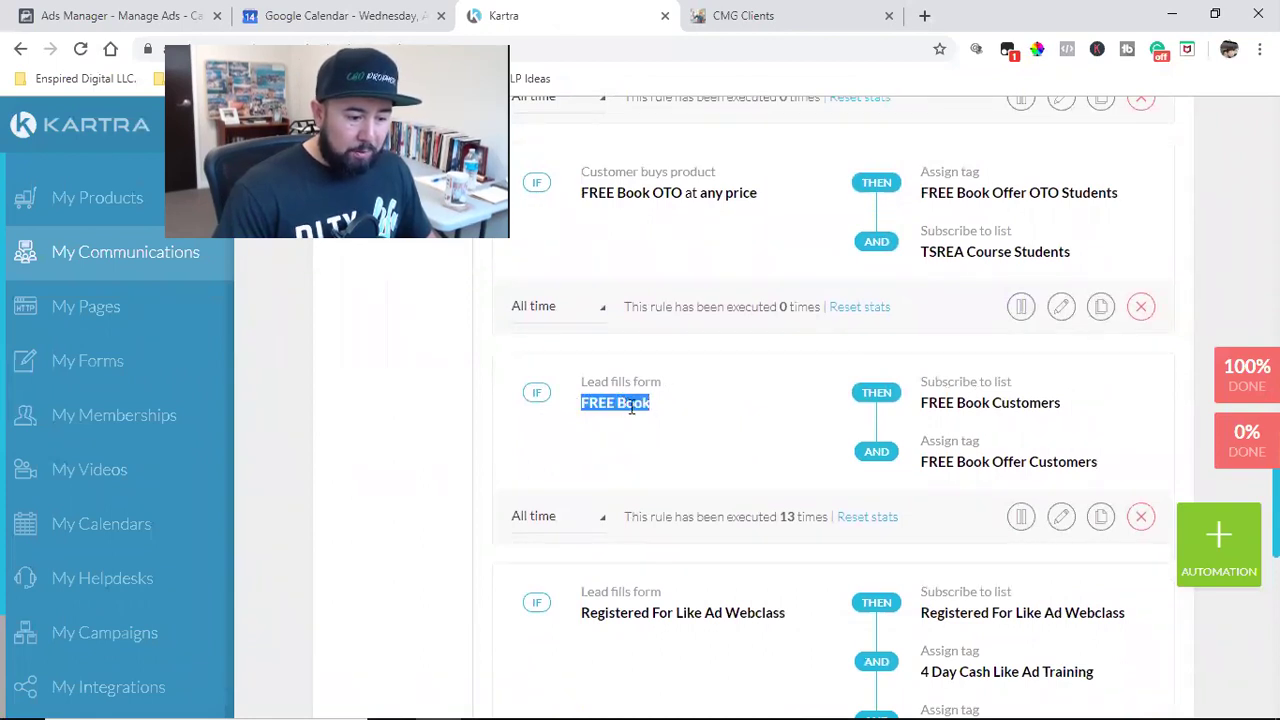
double_click(962, 400)
left_click(962, 400)
triple_click(989, 461)
Scroll down through the rules and back up to the top of Automations.
scroll(989, 455, "down", 1)
scroll(988, 454, "down", 8)
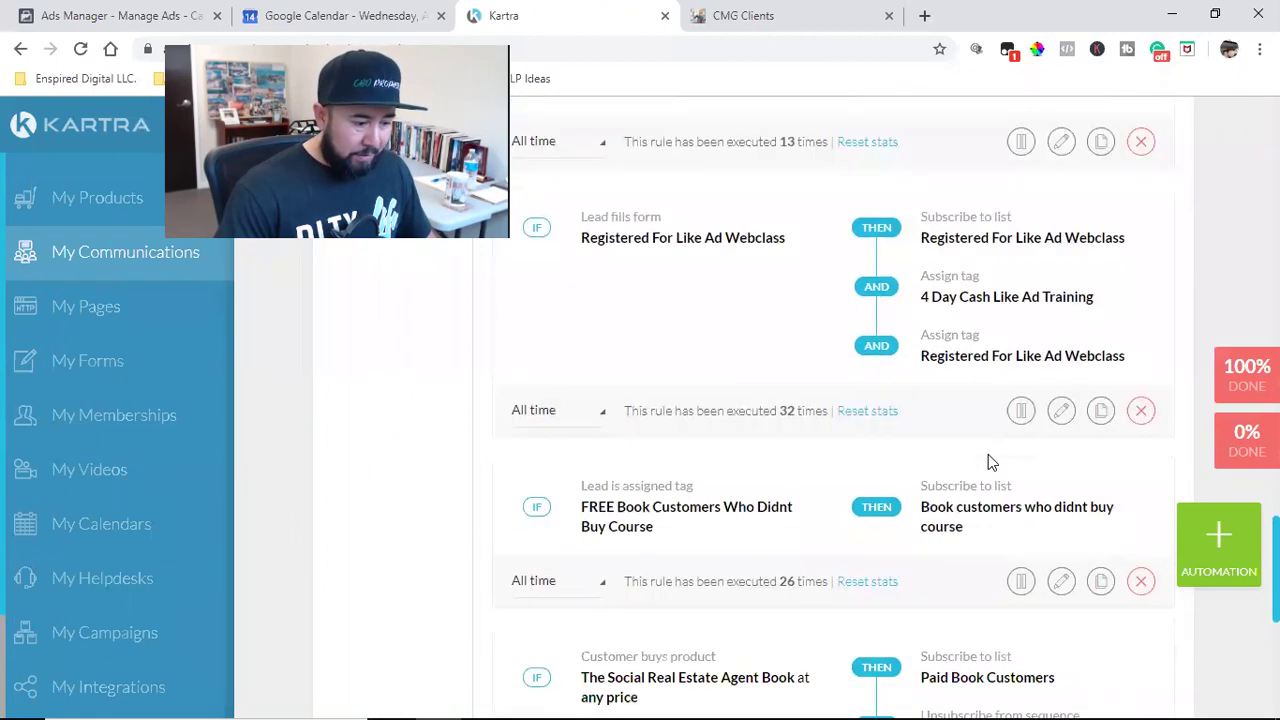
scroll(988, 455, "down", 3)
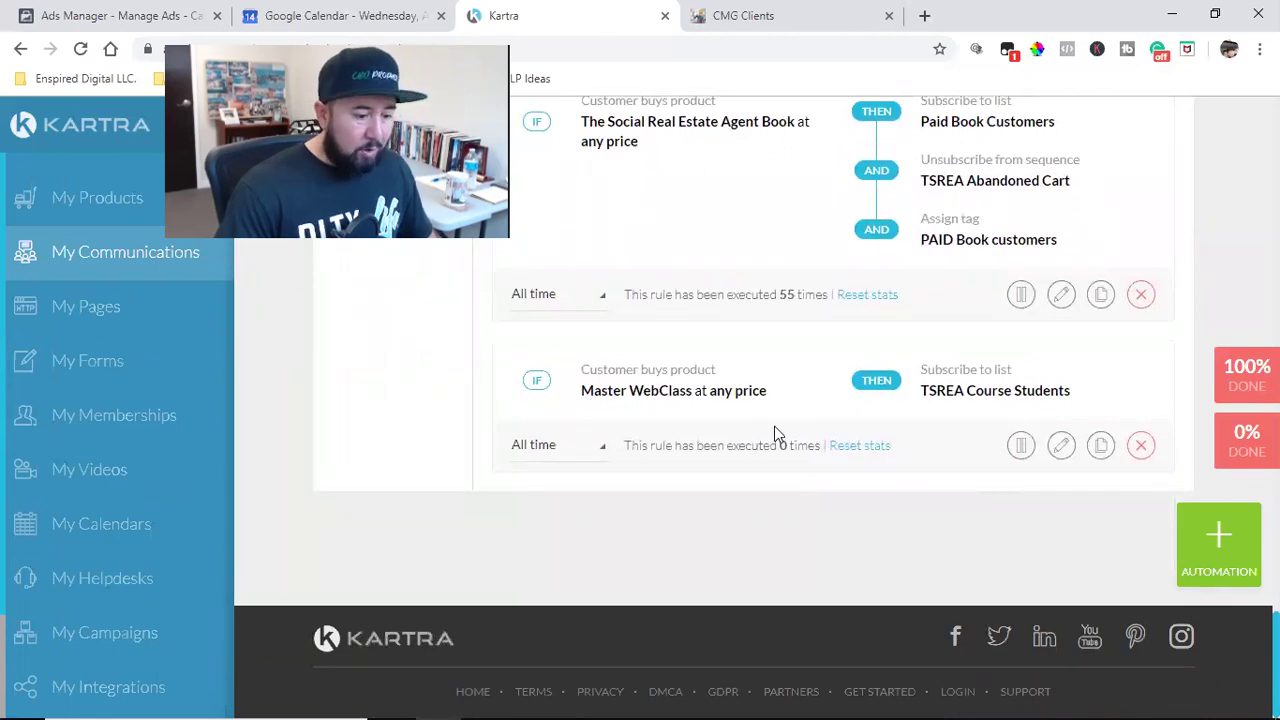
scroll(774, 430, "up", 10)
scroll(770, 437, "up", 8)
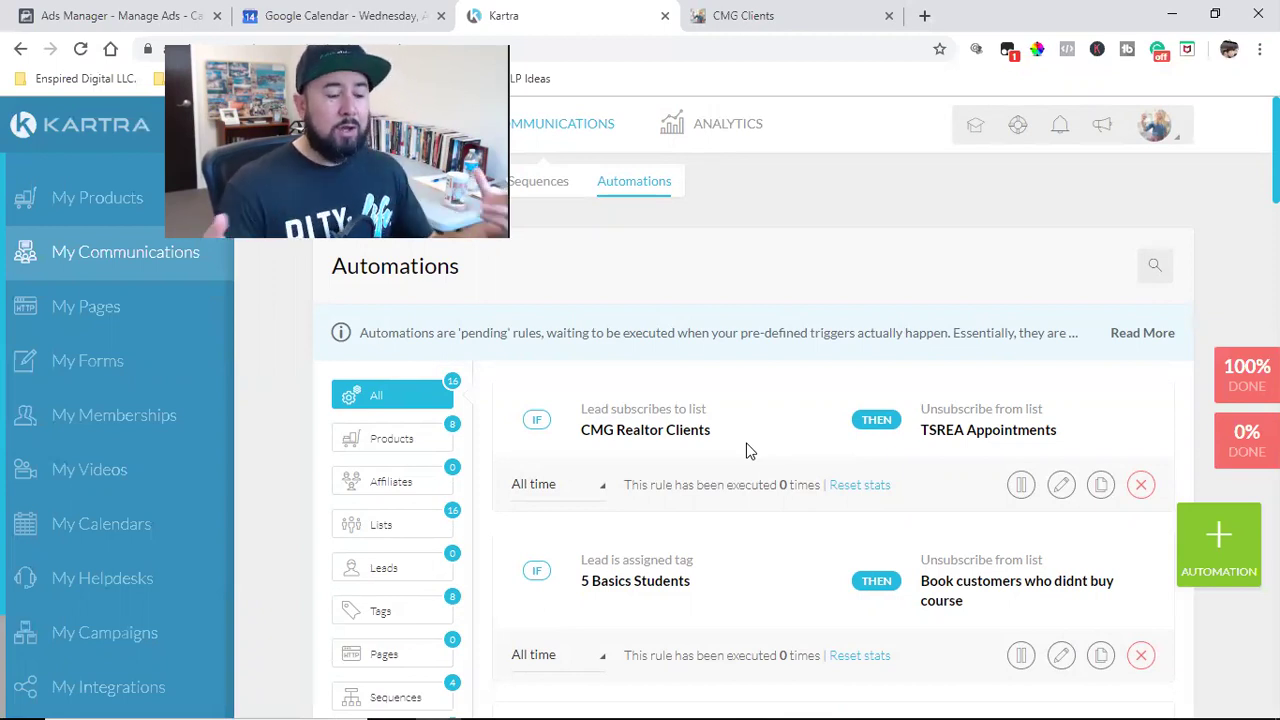
Open a new browser tab beside the CMG Clients tab.
left_click(745, 451)
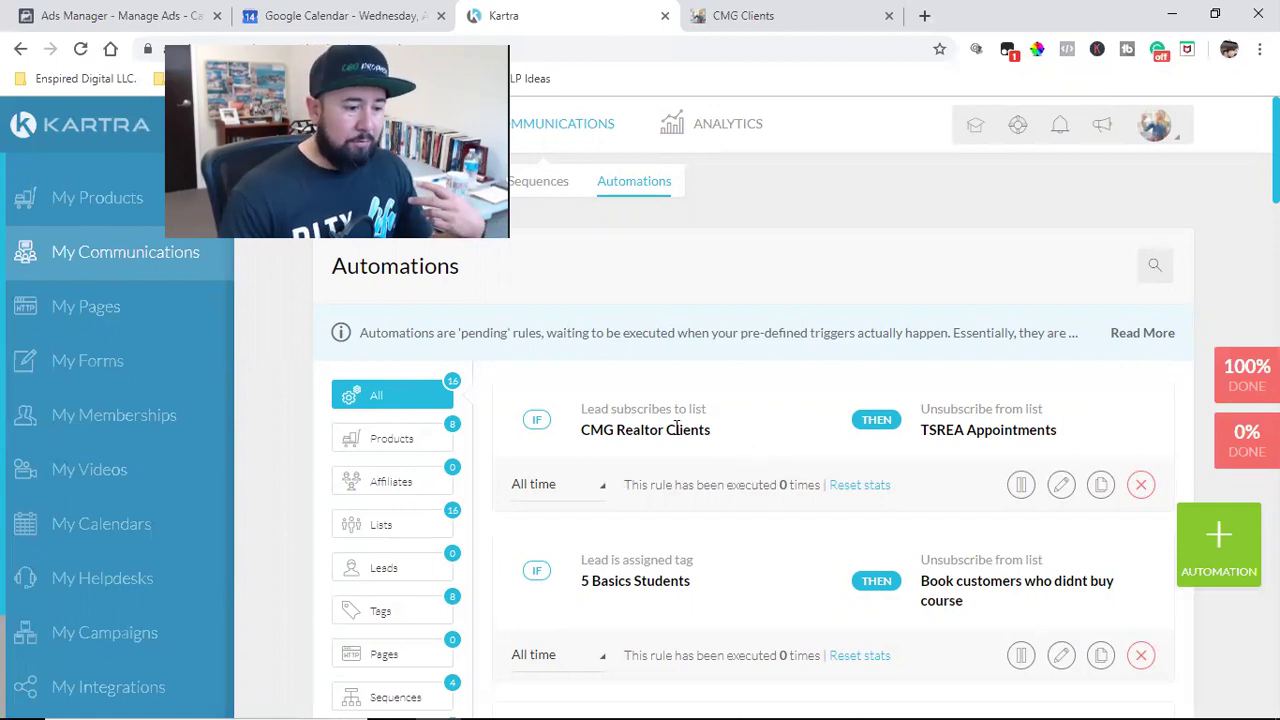
left_click(930, 15)
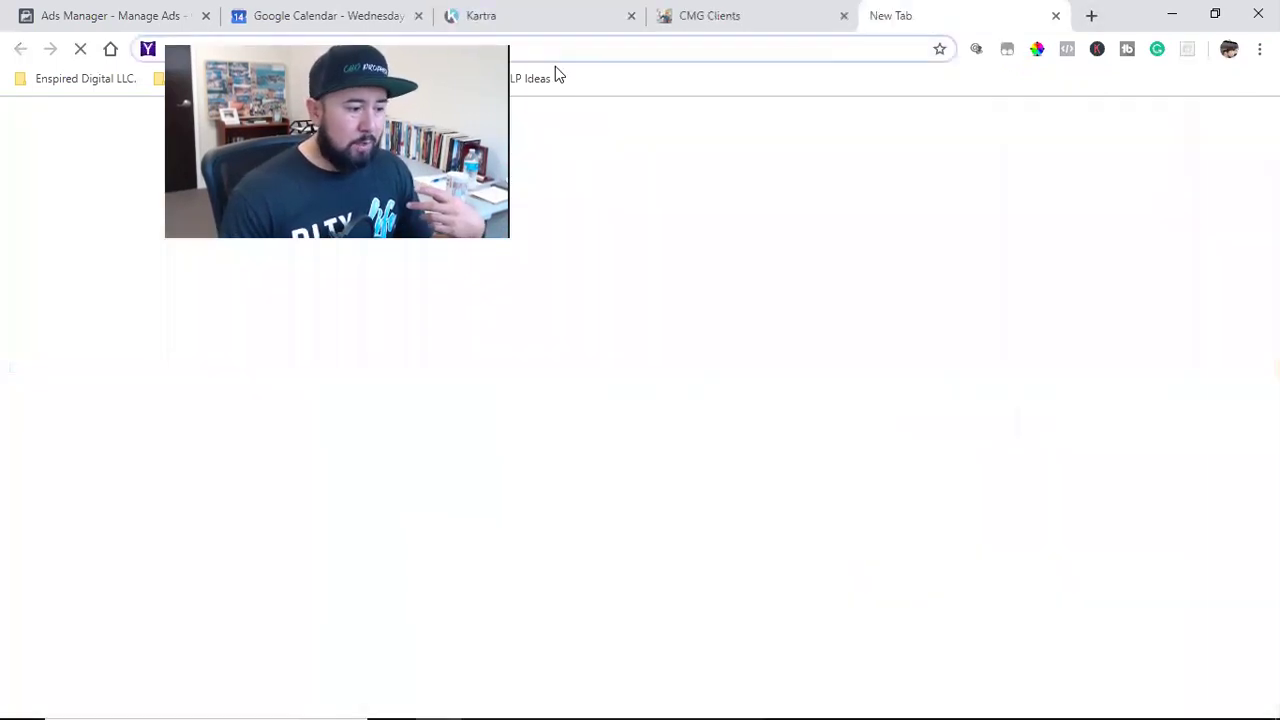
Load thesocialrealestateagent.com/step2 in the new tab using address-bar autocomplete.
type("thesocialrealestateagent.com")
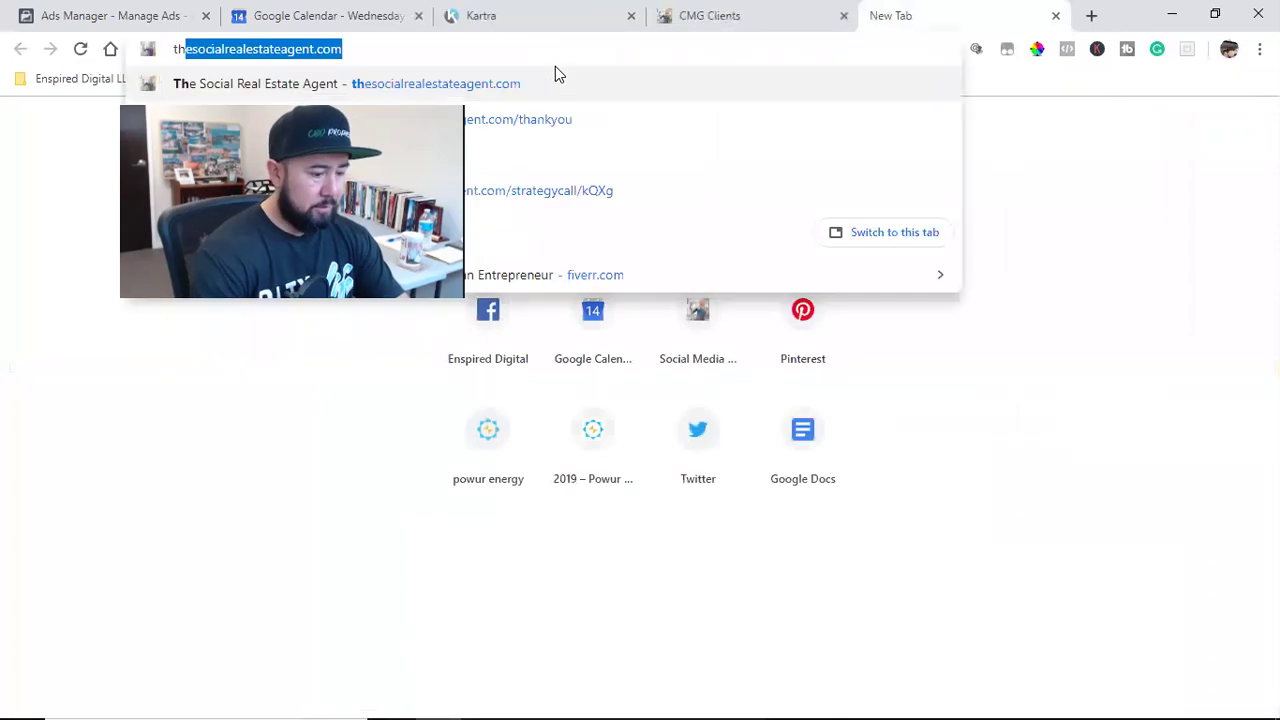
key("End")
type("/")
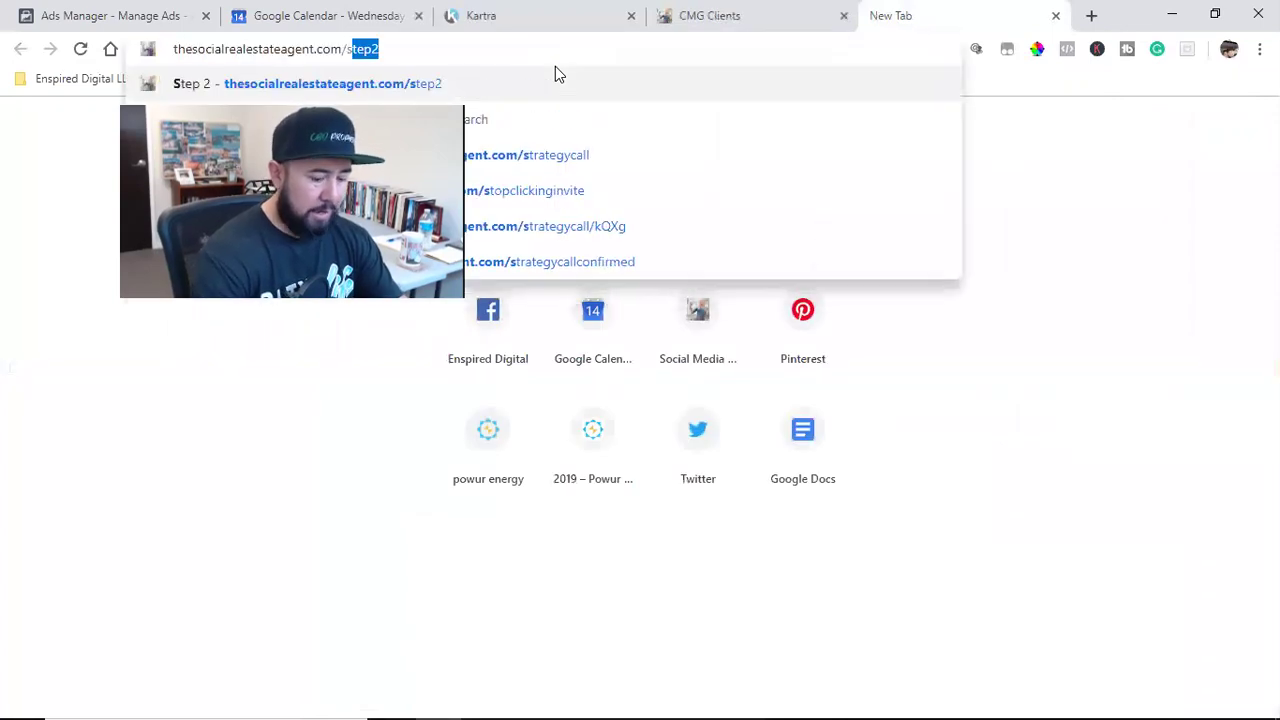
key("Return")
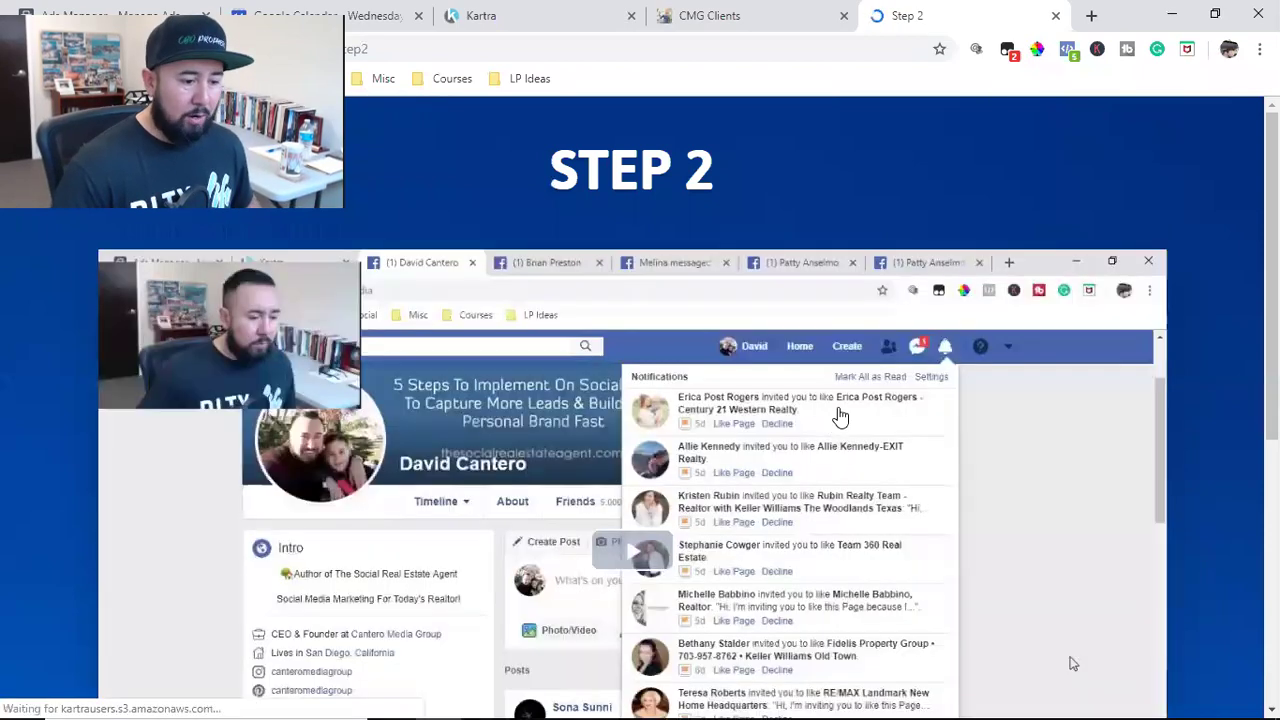
Check the Step 2 page's Facebook pixel events, dismiss the report, and scroll through the page.
left_click(1068, 51)
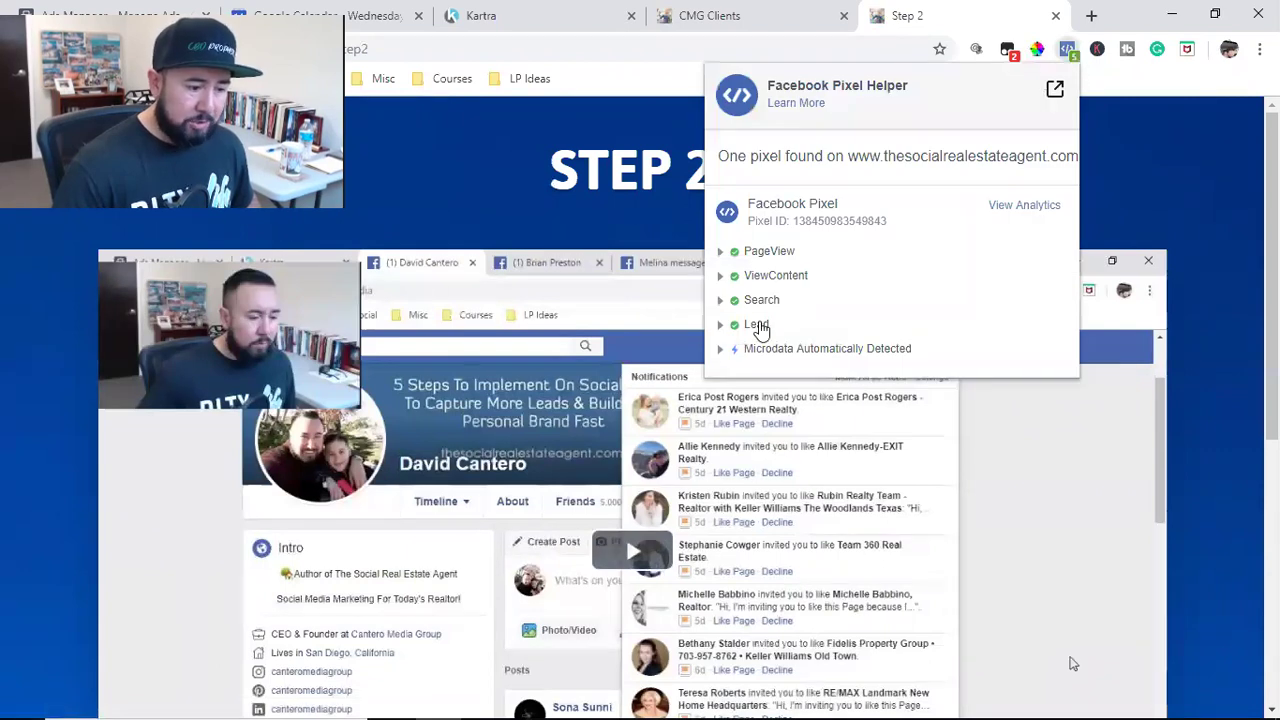
left_click(1179, 386)
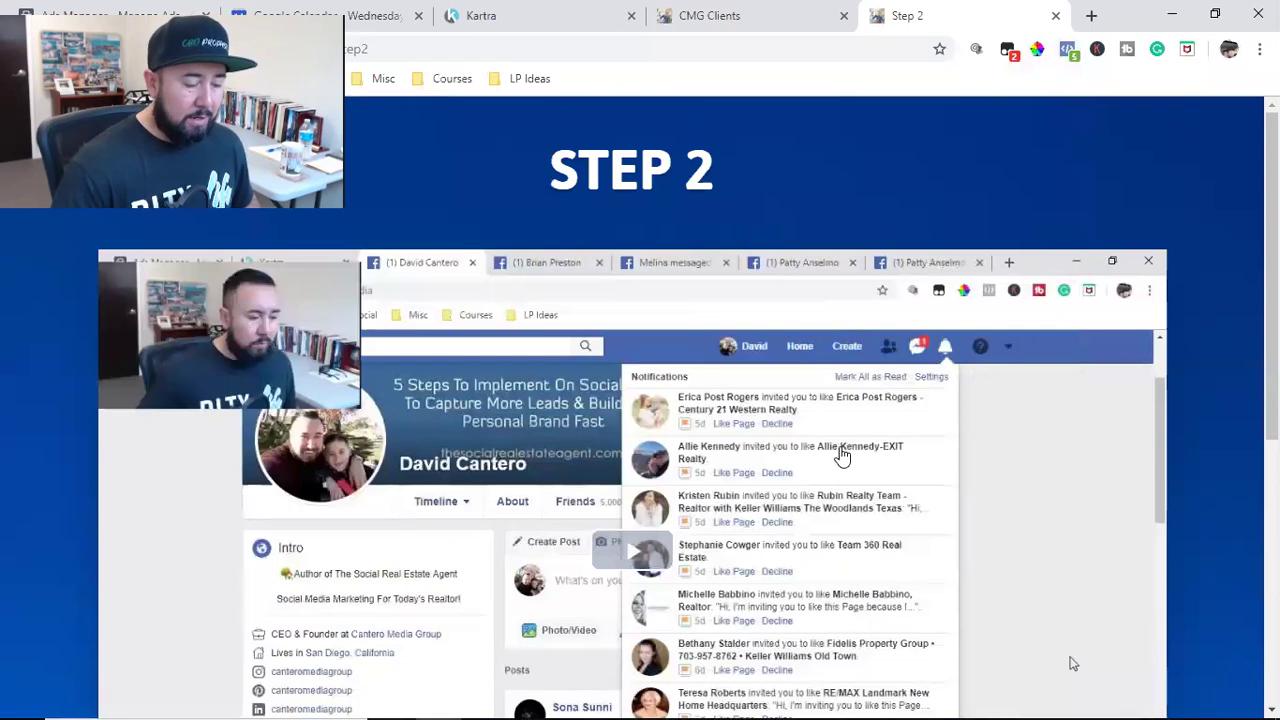
scroll(840, 460, "down", 3)
scroll(838, 453, "down", 2)
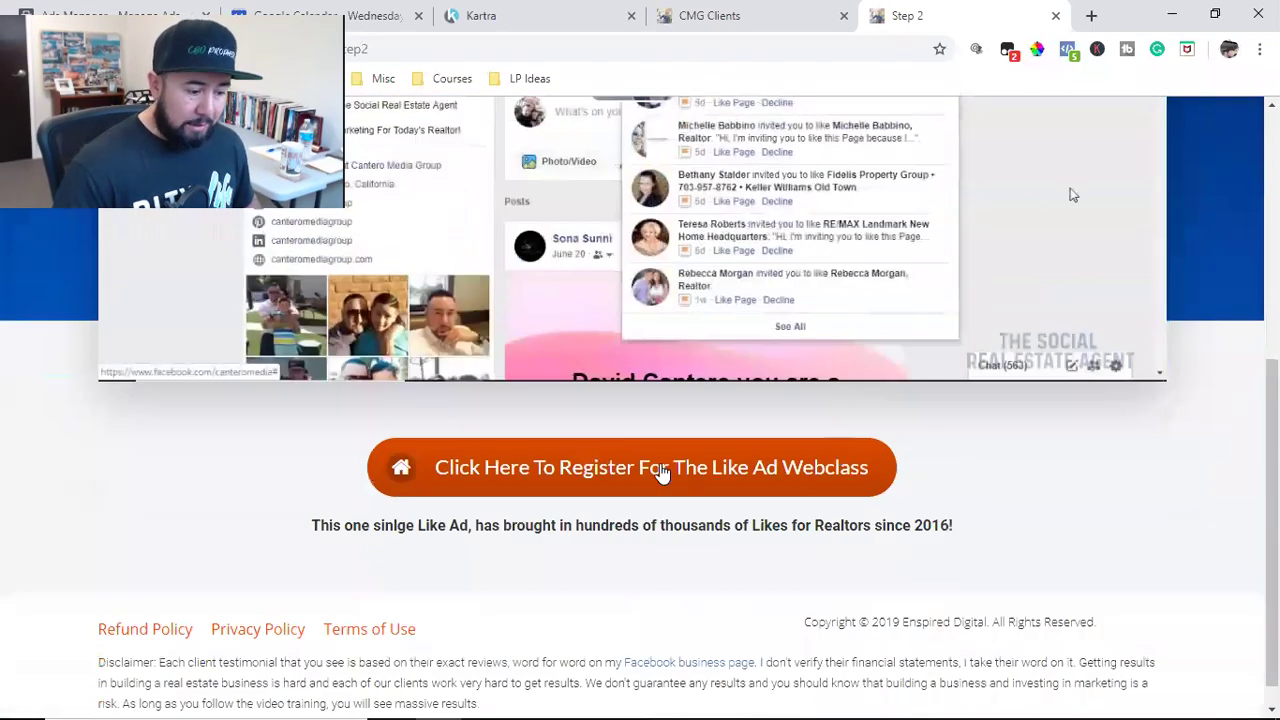
scroll(669, 471, "down", 1)
scroll(800, 494, "up", 5)
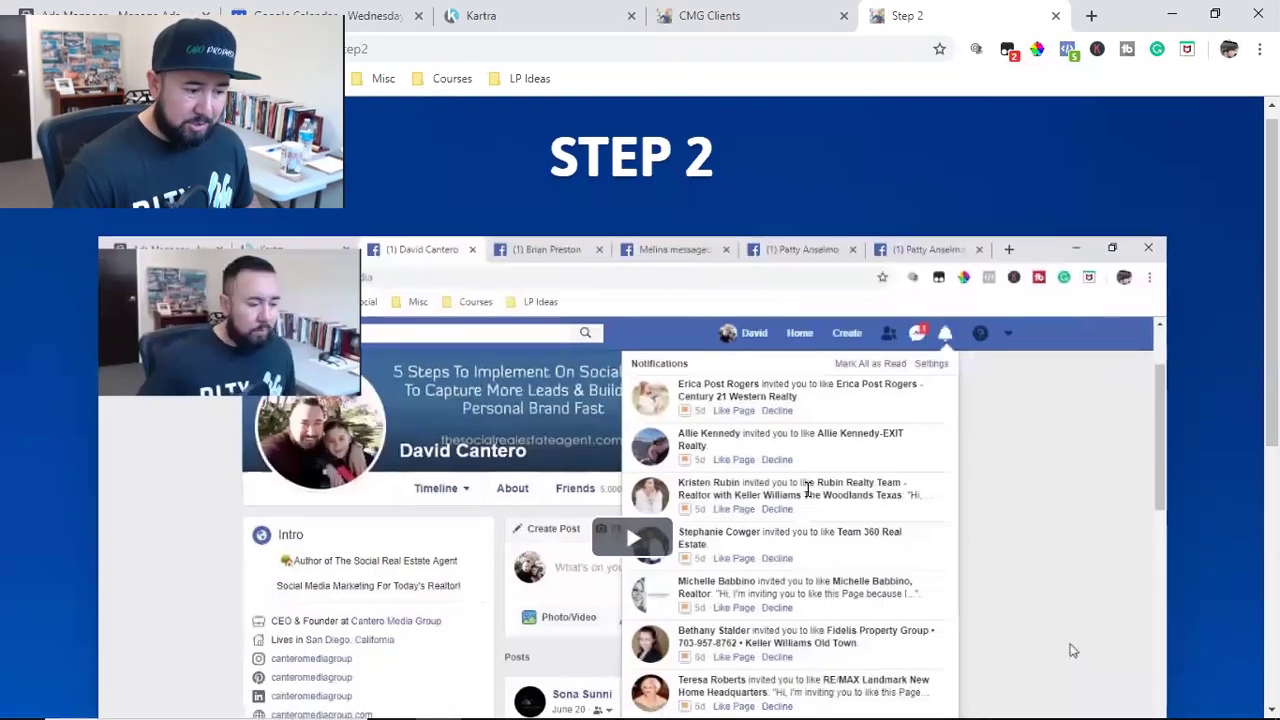
scroll(806, 497, "down", 5)
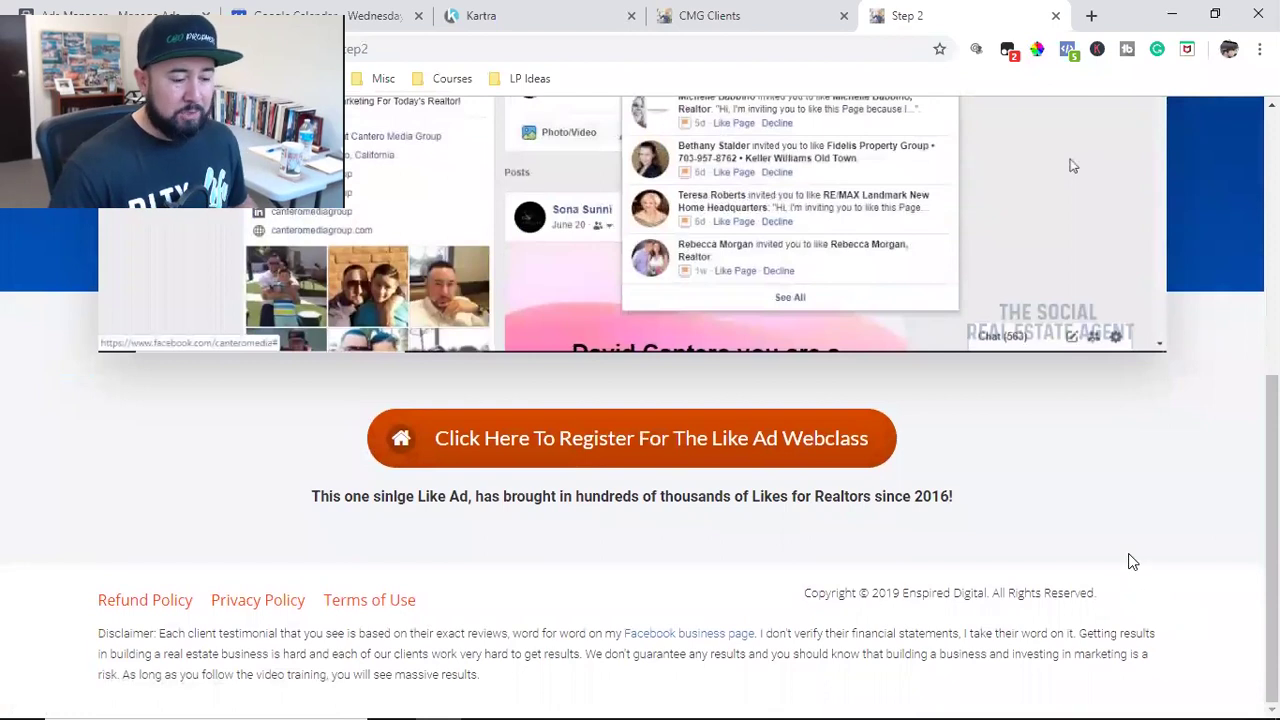
scroll(1130, 560, "up", 5)
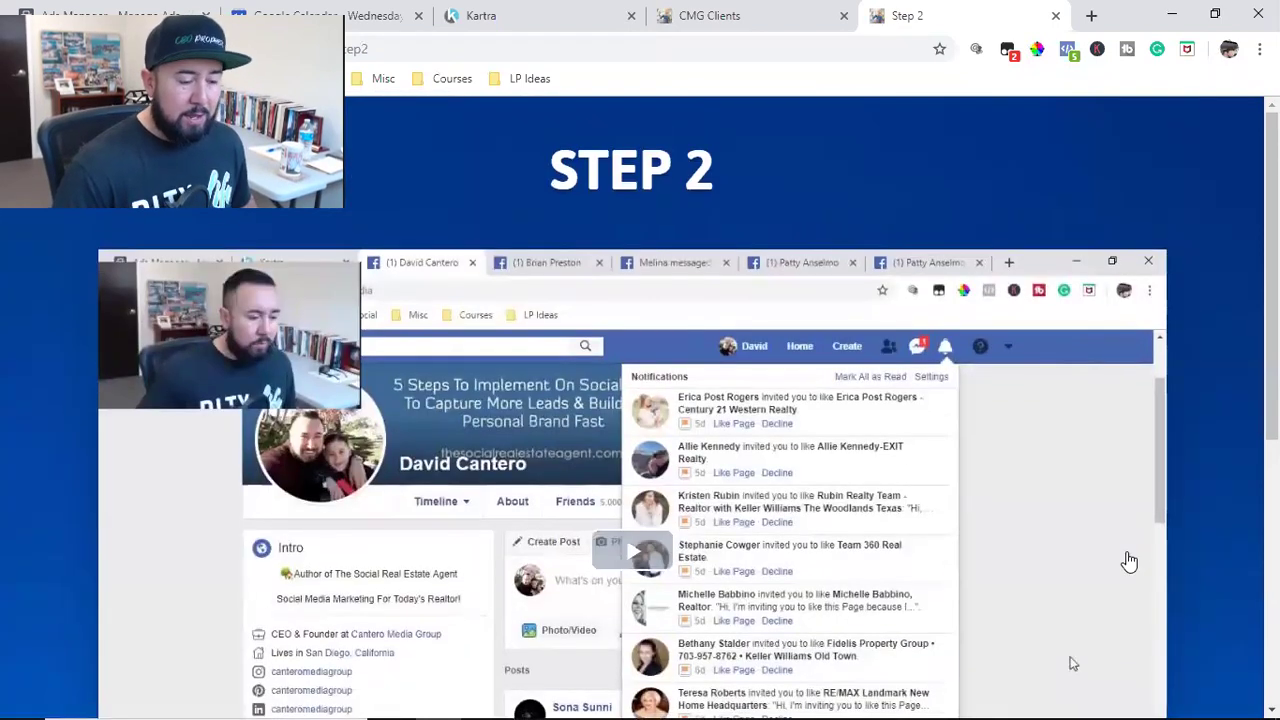
scroll(1129, 562, "down", 3)
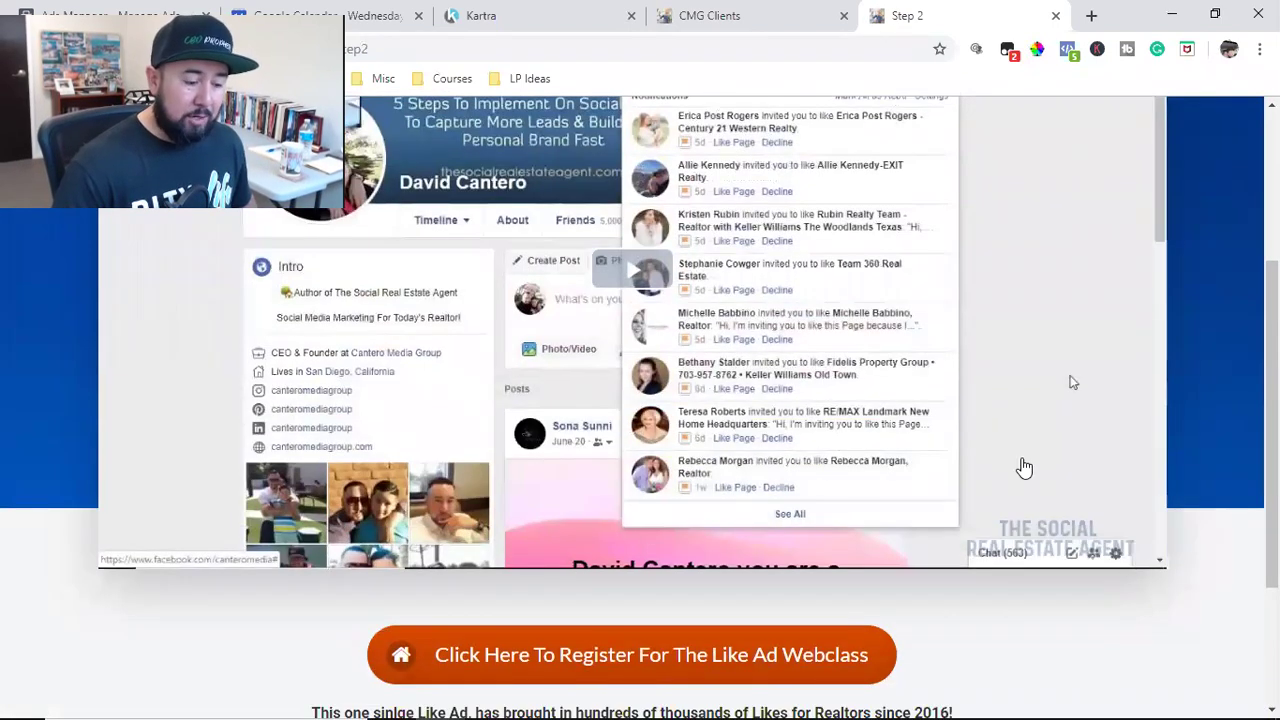
scroll(1125, 490, "down", 2)
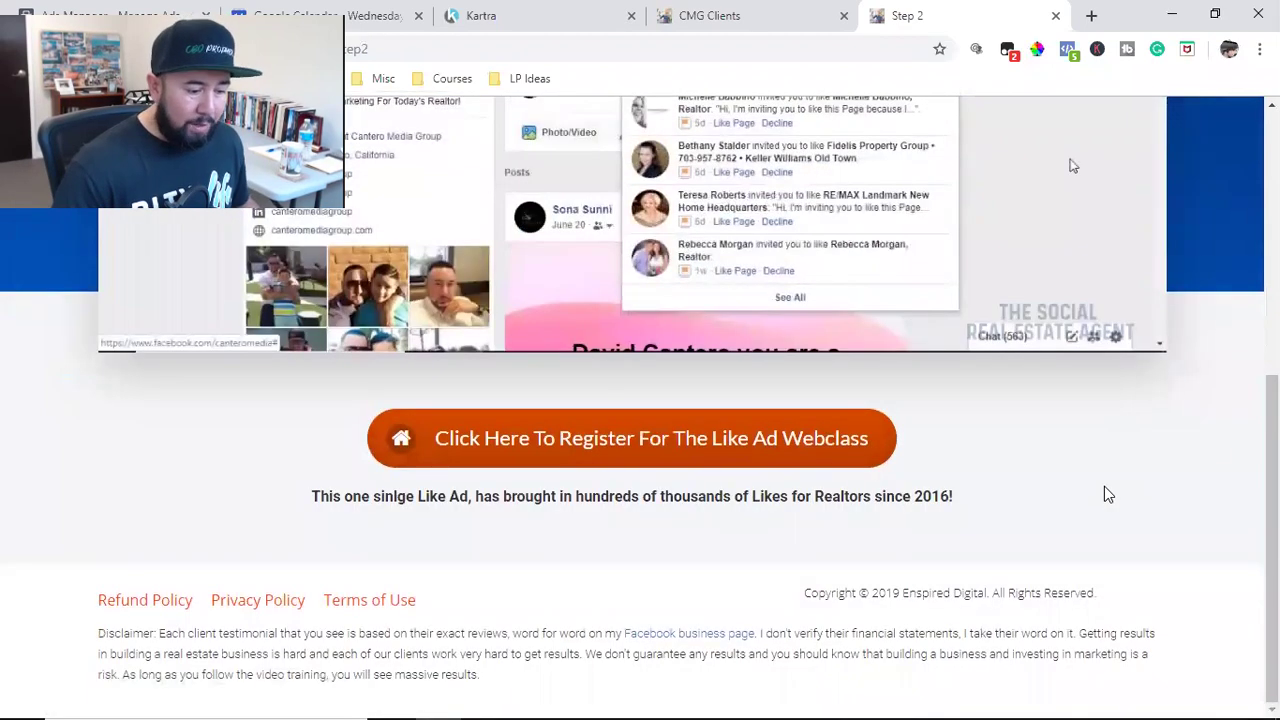
scroll(1106, 491, "up", 5)
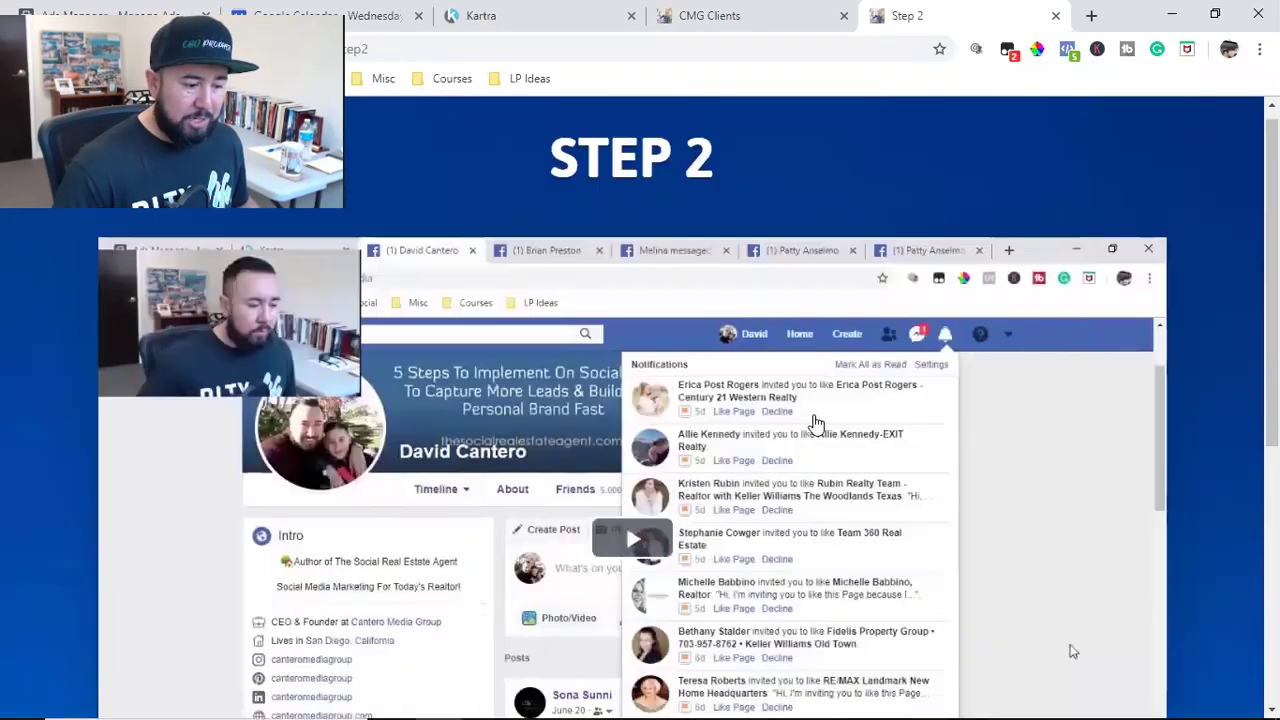
scroll(1073, 651, "down", 1)
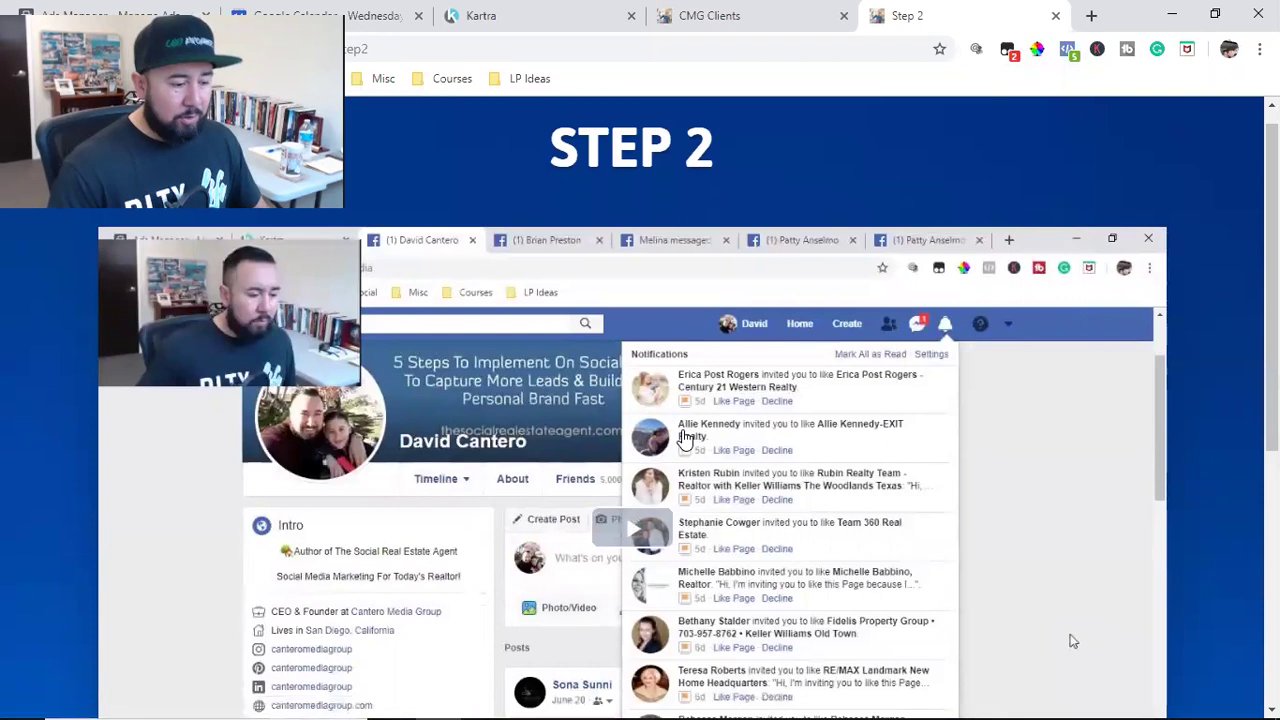
scroll(684, 440, "down", 4)
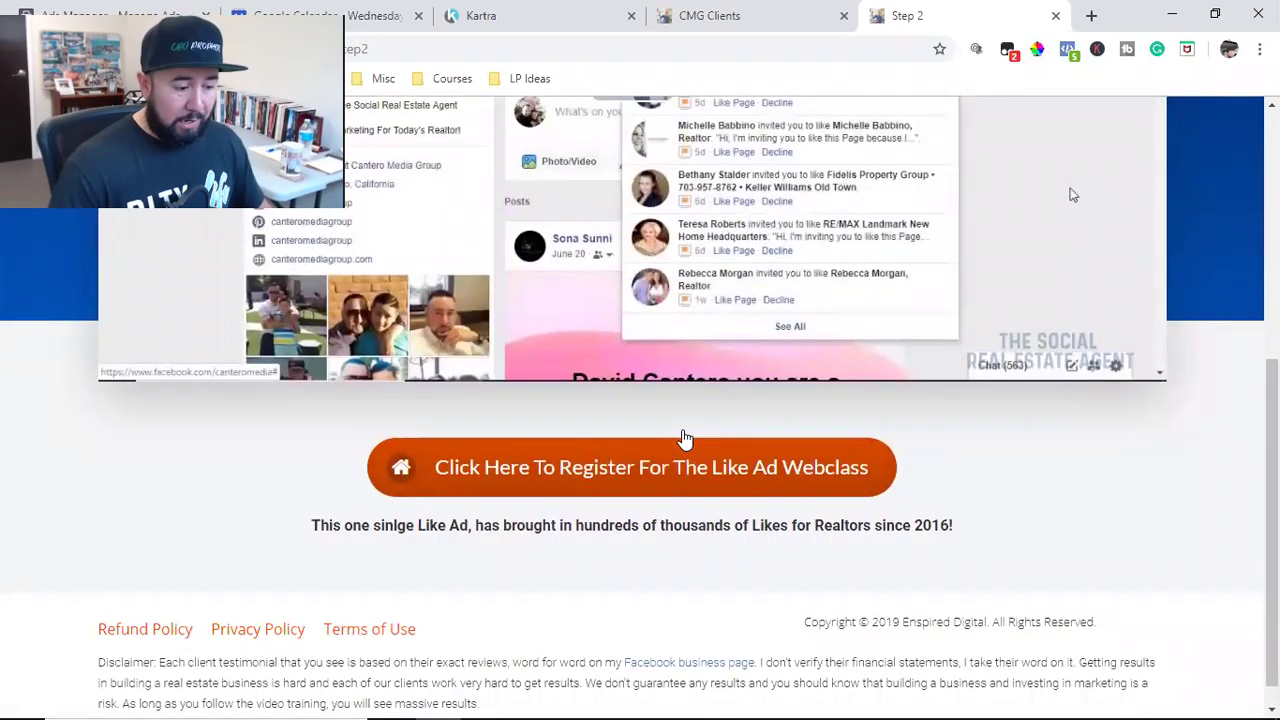
scroll(684, 440, "up", 4)
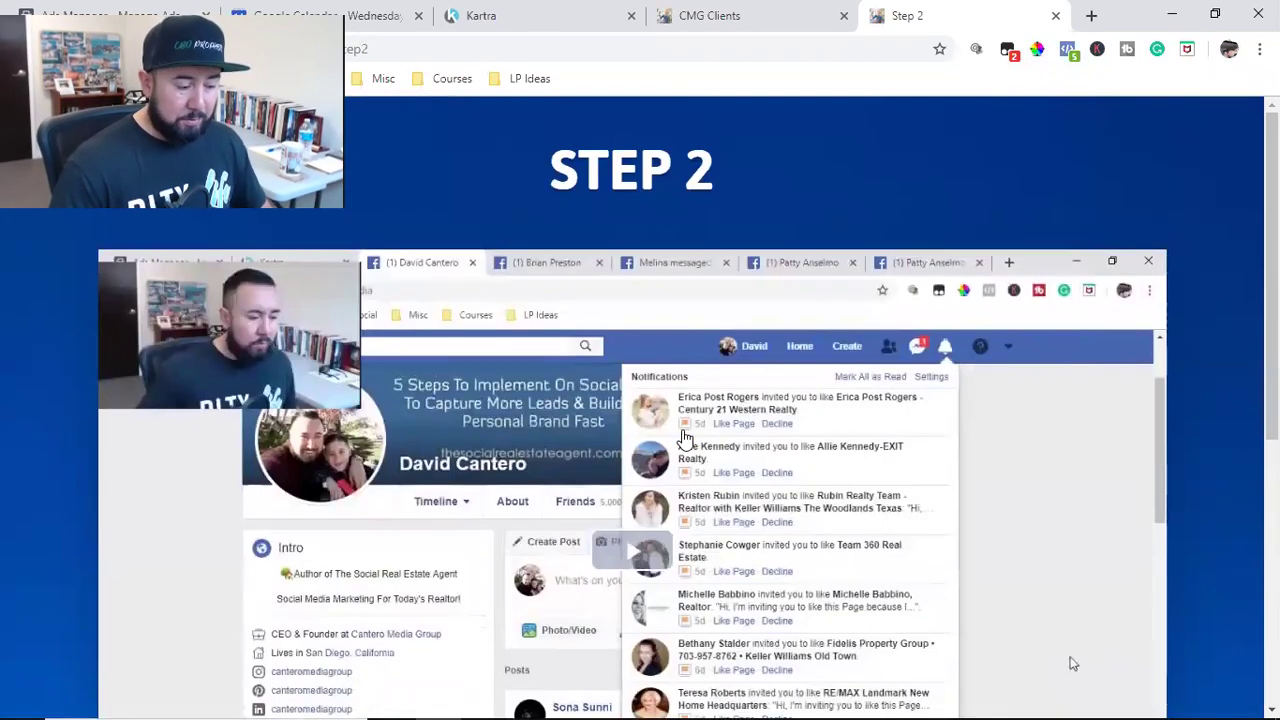
scroll(684, 438, "down", 2)
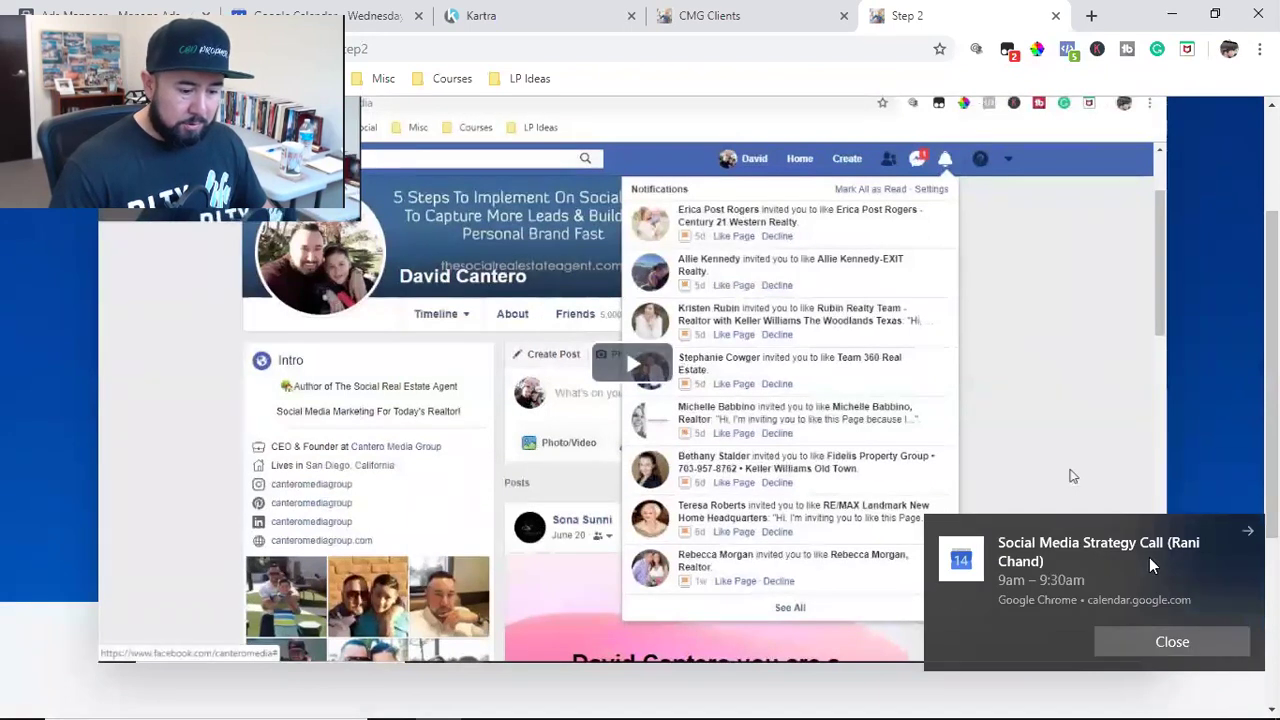
Dismiss the Google Calendar notification and restart the embedded Step 2 video from the beginning.
mouse_move(1042, 700)
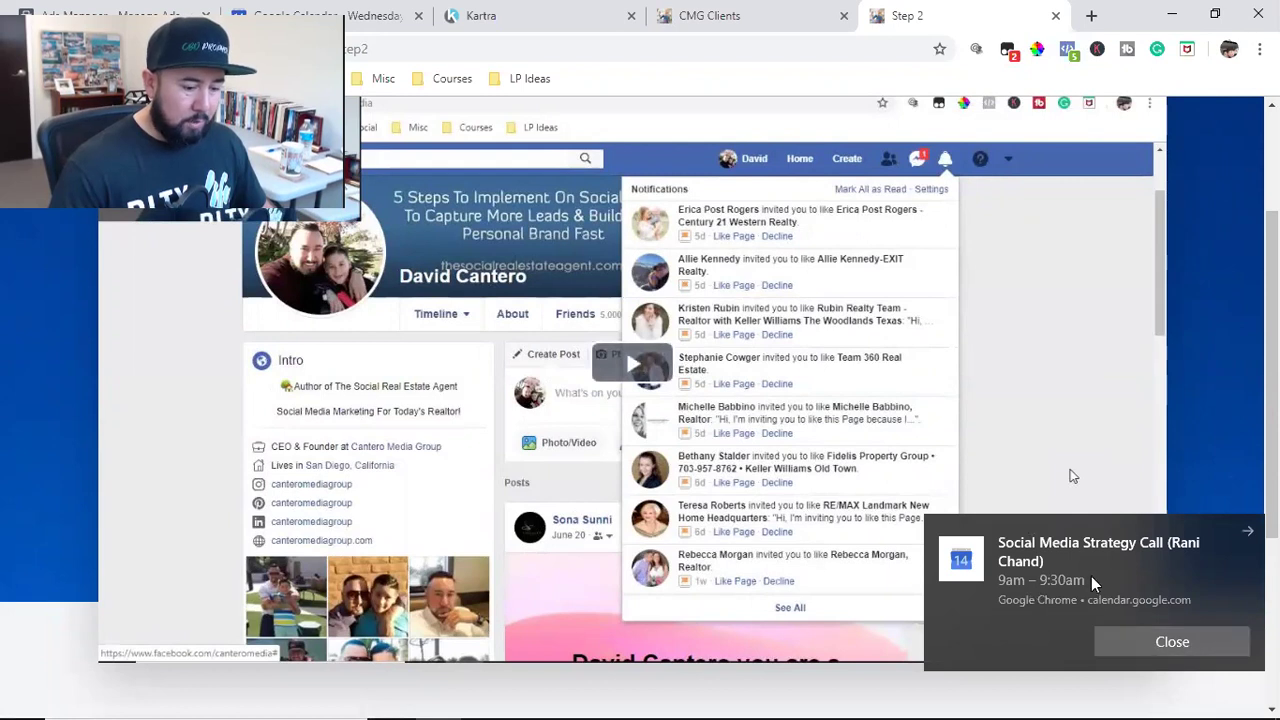
left_click(1160, 645)
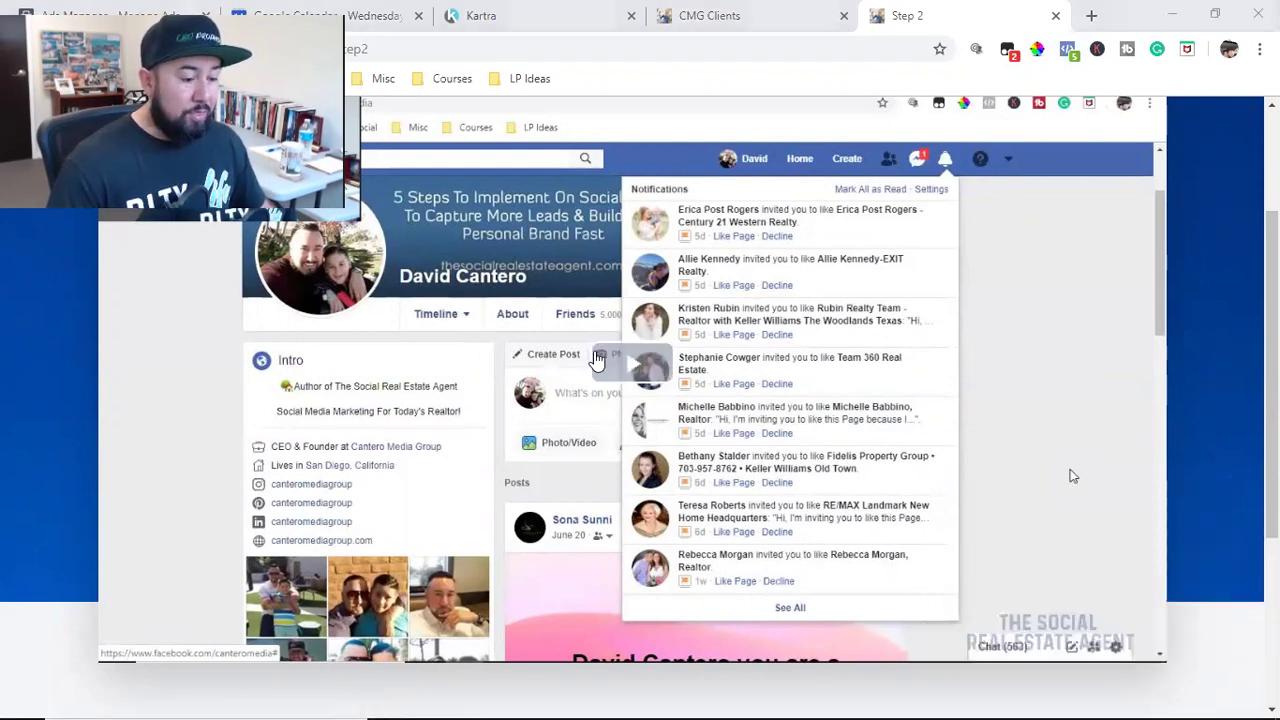
left_click(183, 648)
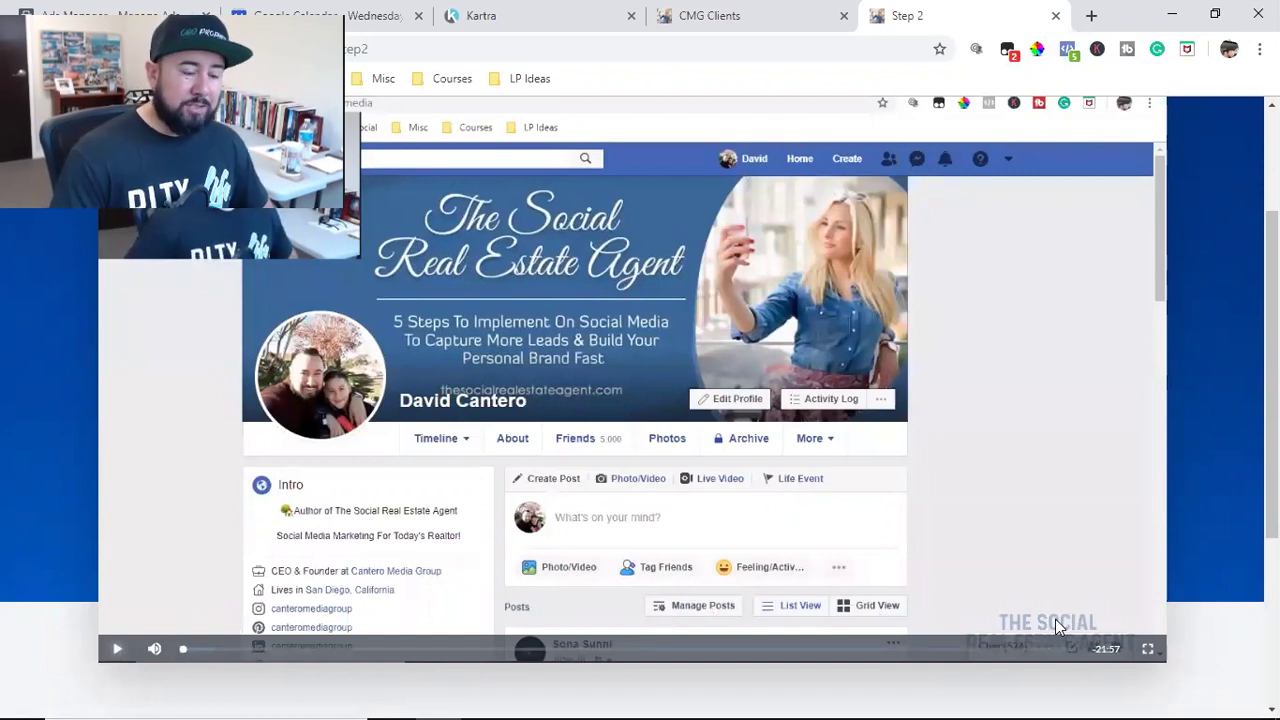
left_click(545, 10)
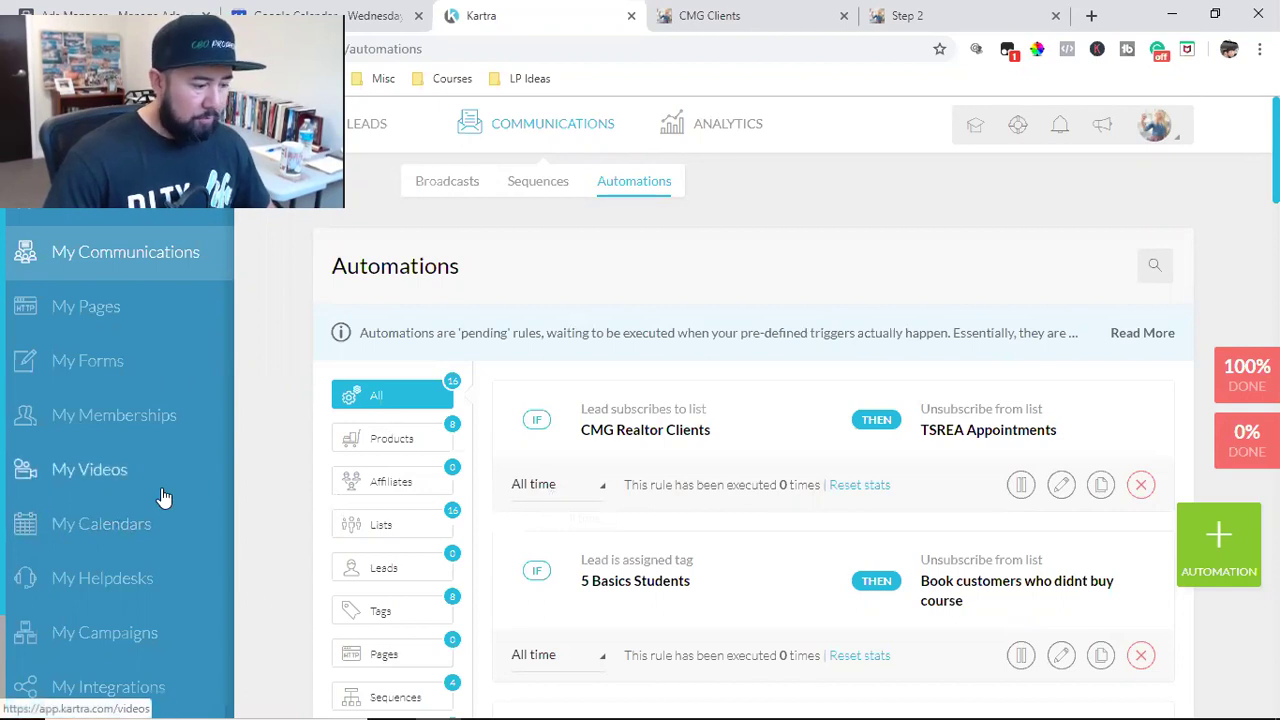
Open Kartra's My Videos library and browse the Email Sequence videos Step 1 to Step 5.
left_click(71, 469)
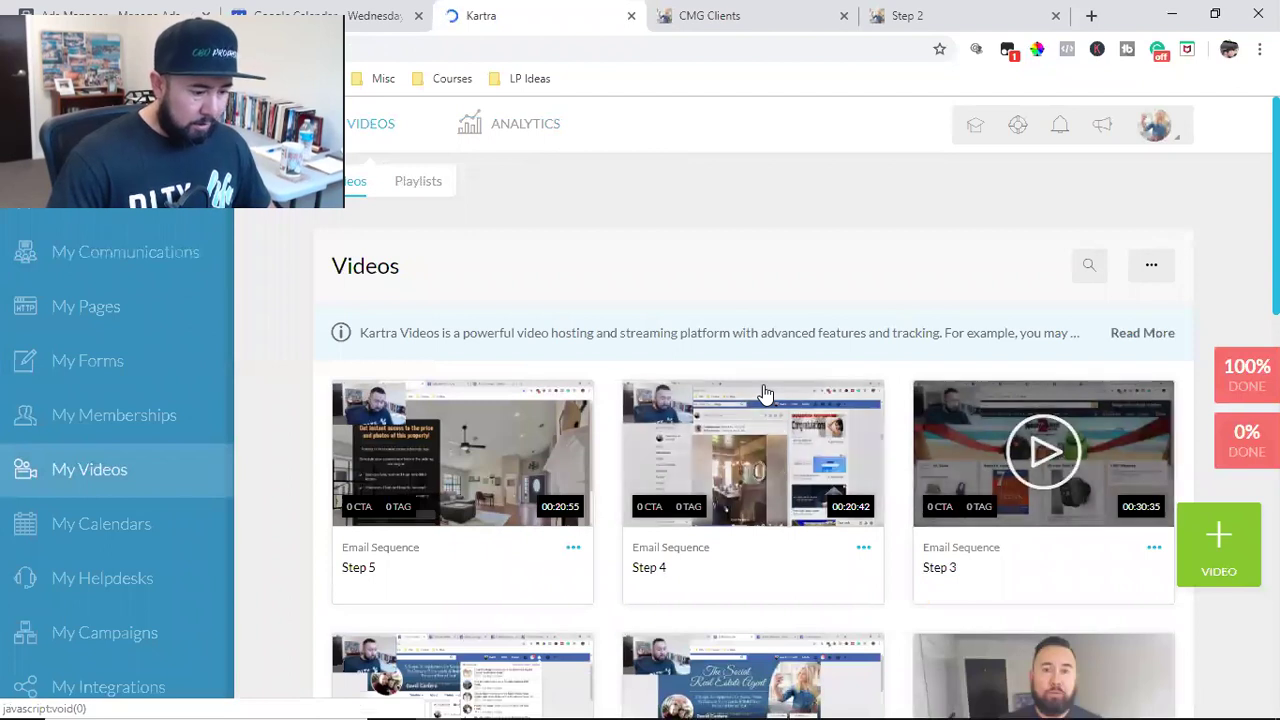
scroll(765, 393, "down", 3)
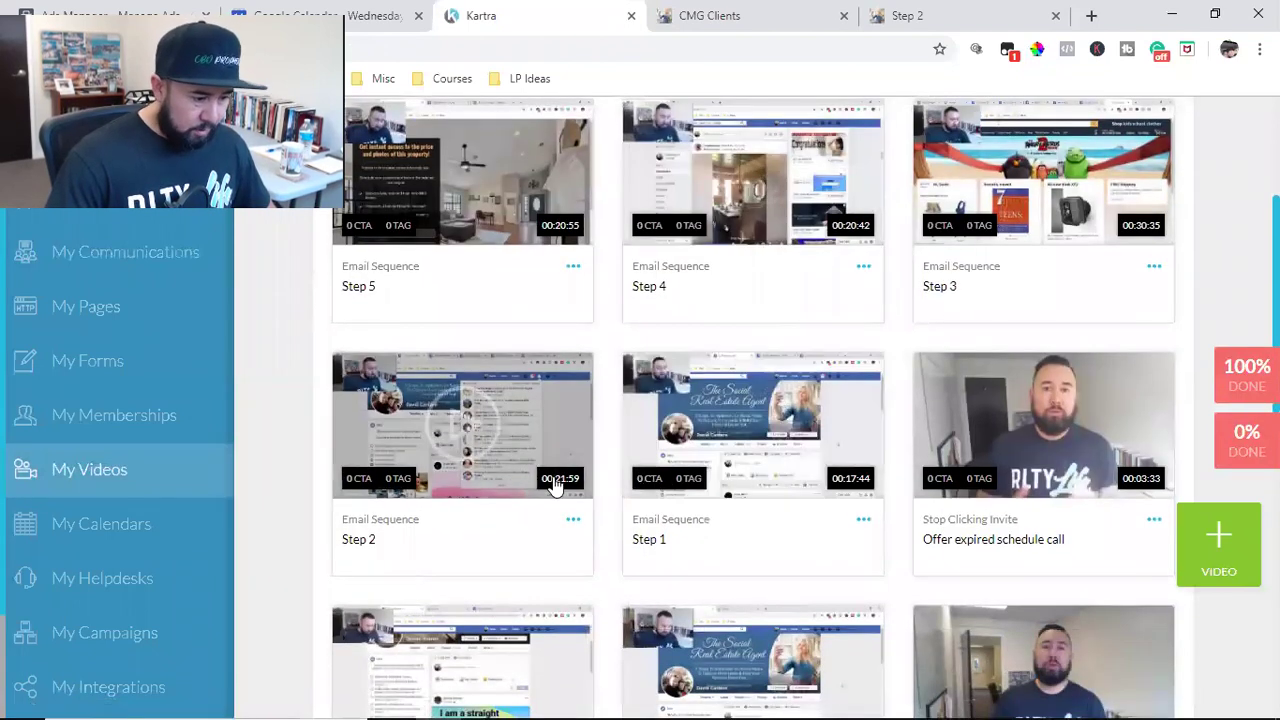
scroll(775, 432, "down", 2)
scroll(775, 432, "down", 10)
scroll(772, 429, "up", 15)
scroll(772, 430, "down", 1)
scroll(772, 432, "down", 6)
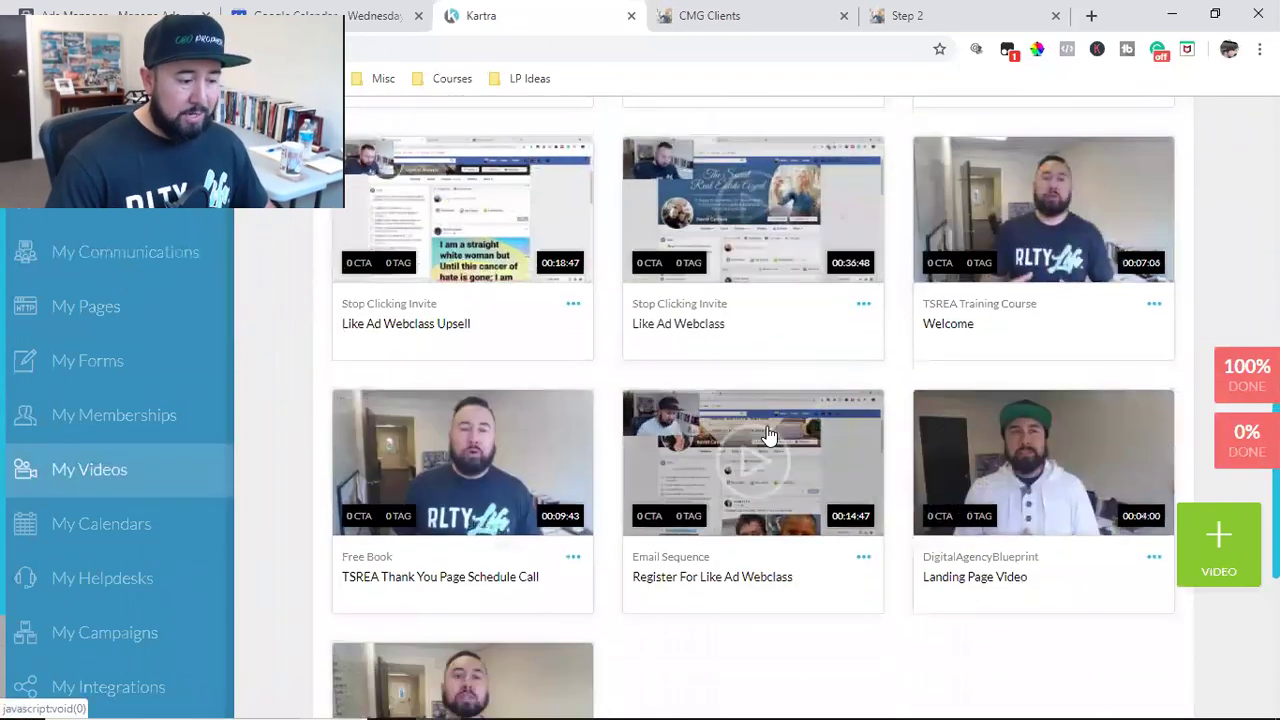
scroll(770, 433, "up", 3)
scroll(805, 373, "down", 4)
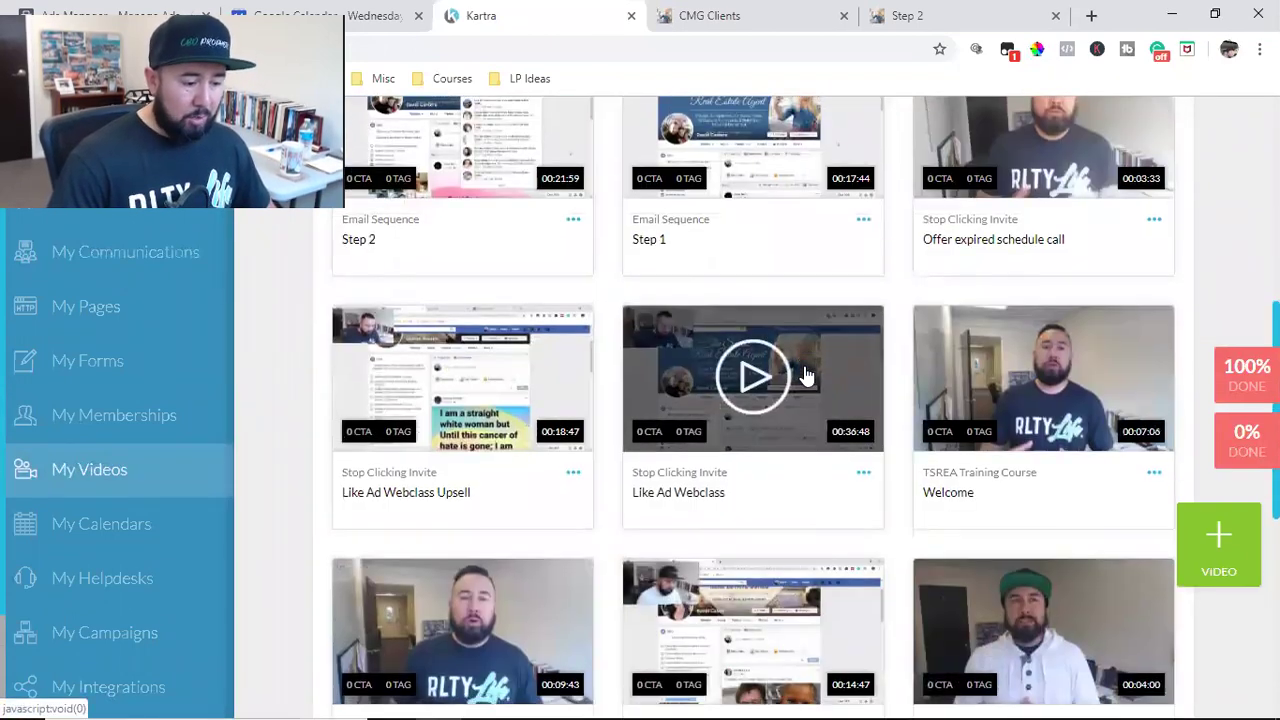
scroll(800, 380, "up", 7)
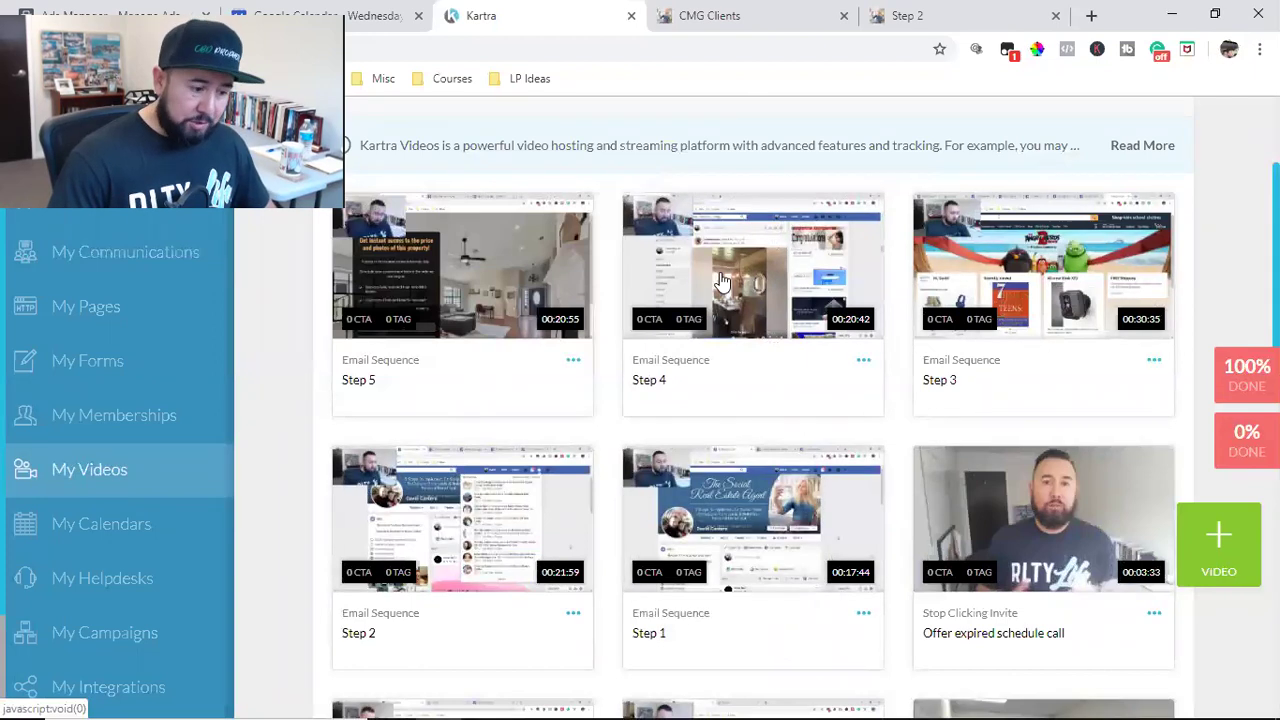
Glance at the Step 2 landing page tab, then return to the video library.
left_click(894, 15)
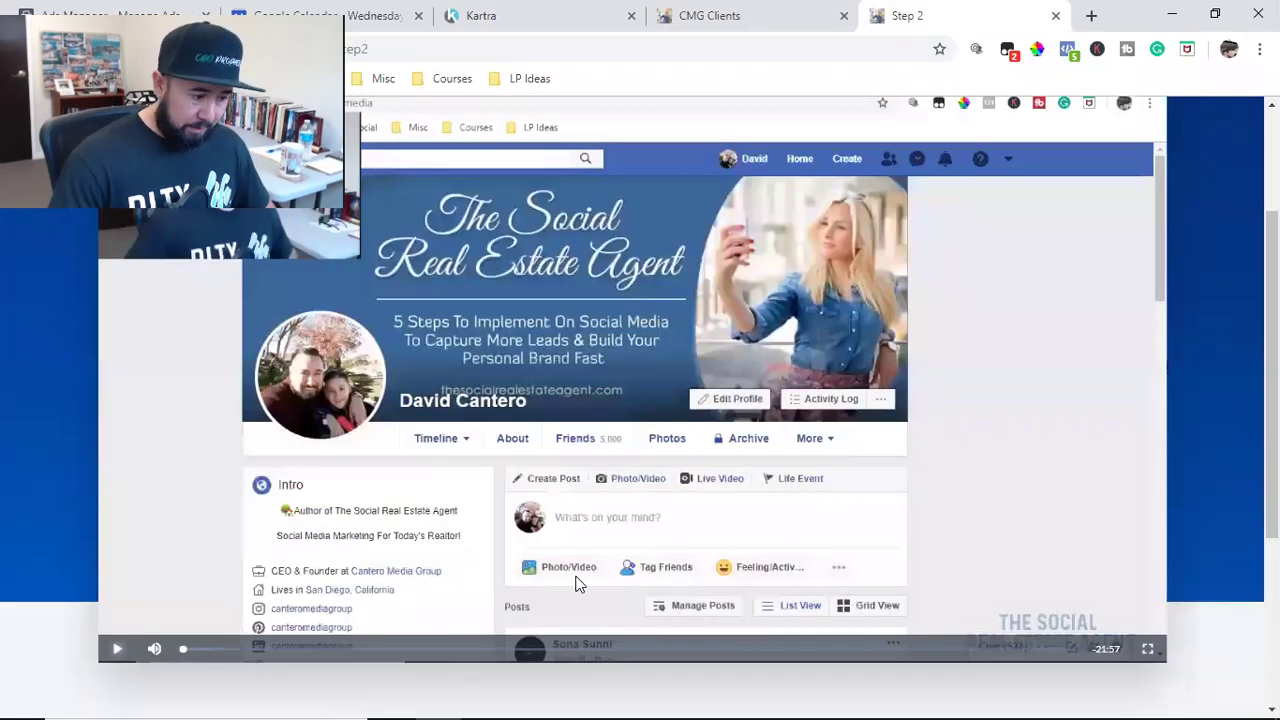
scroll(577, 584, "up", 2)
left_click(530, 12)
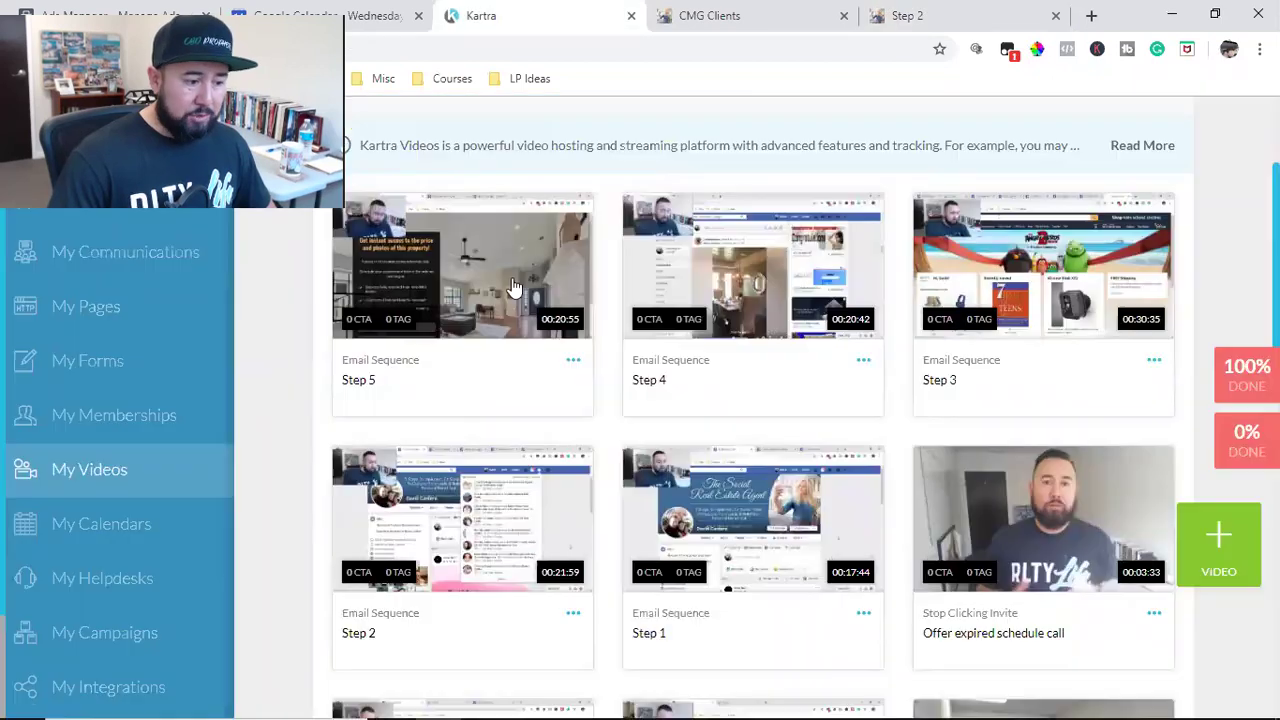
Edit the Step 2 video, expand its Tag leads settings and begin adding a new tag.
left_click(572, 615)
left_click(658, 598)
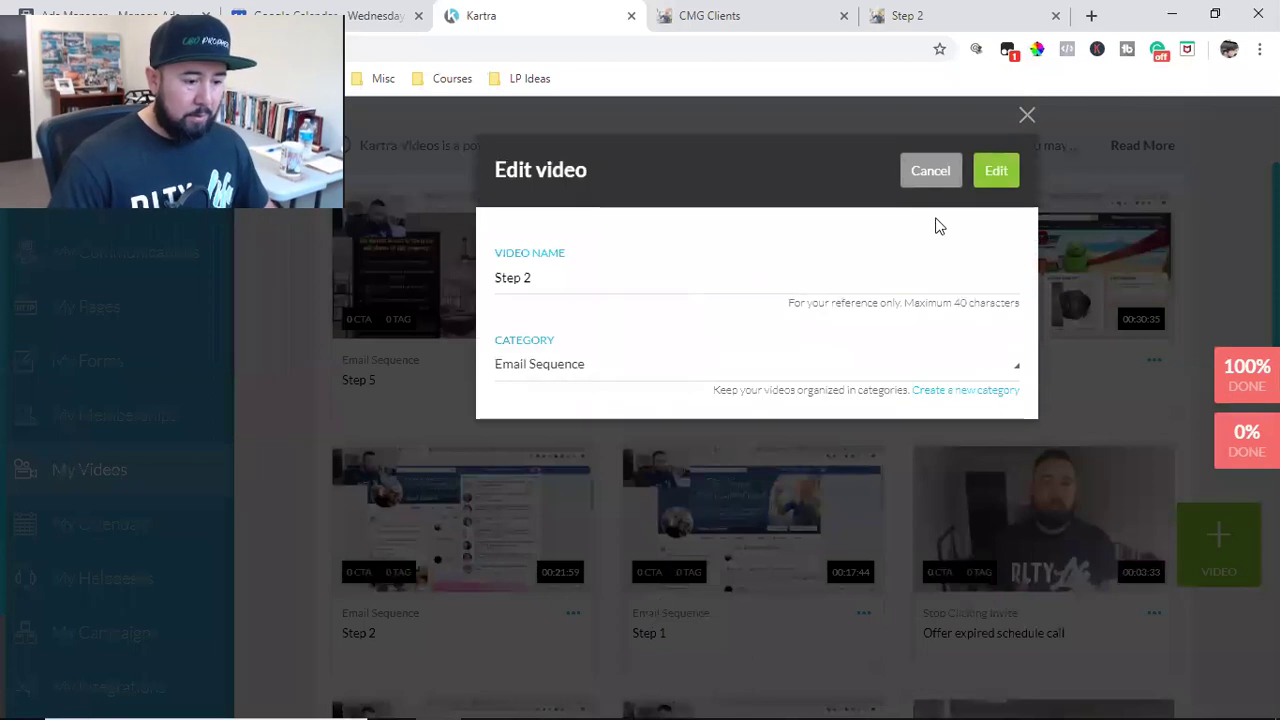
left_click(996, 170)
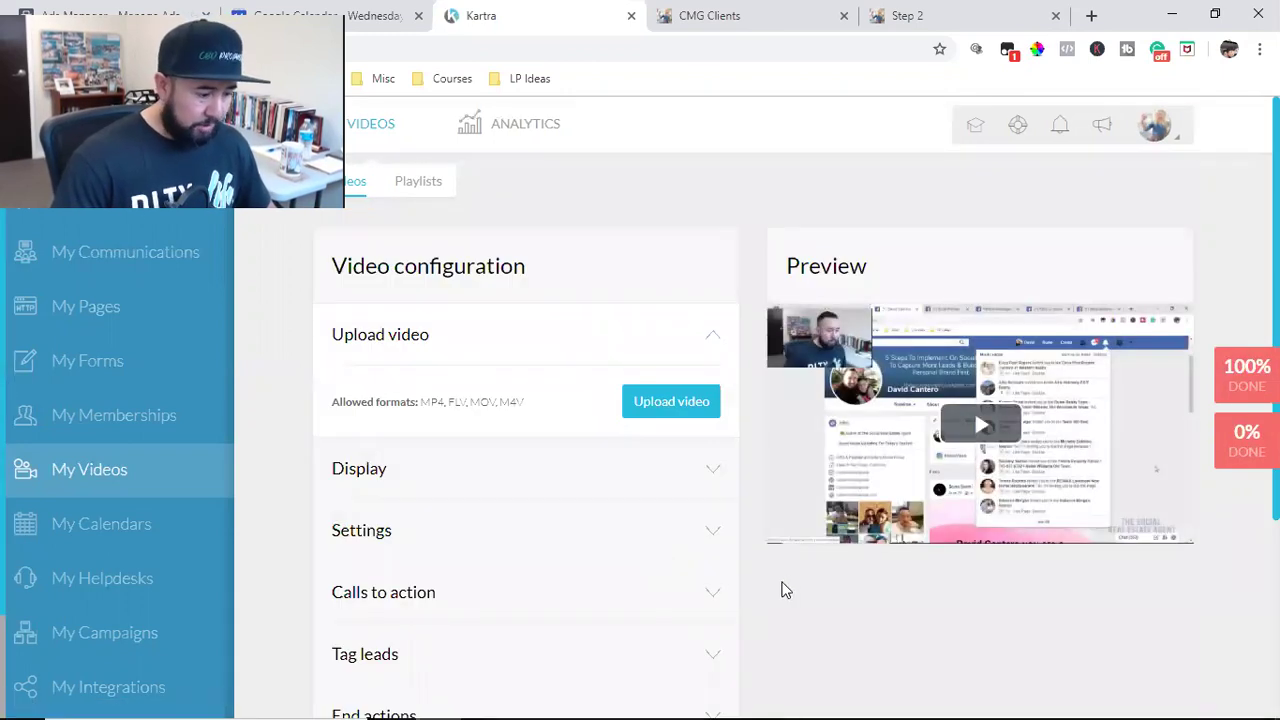
scroll(785, 590, "down", 1)
left_click(714, 574)
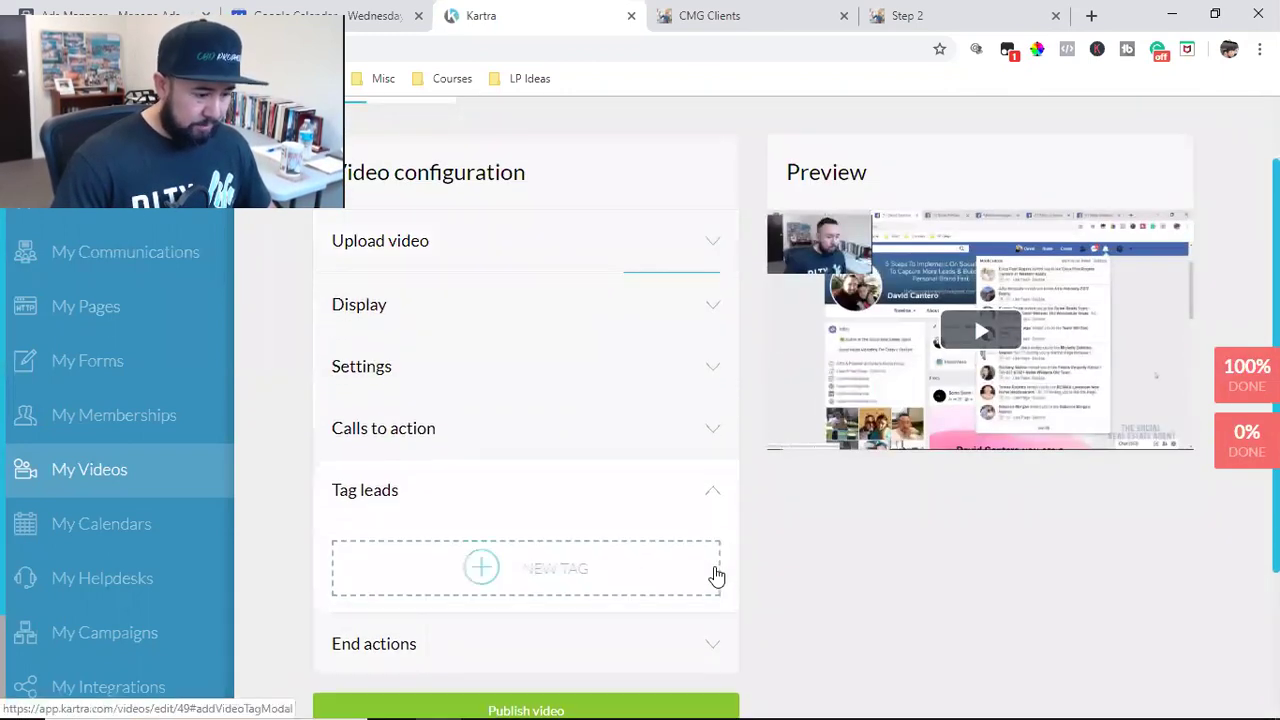
left_click(527, 566)
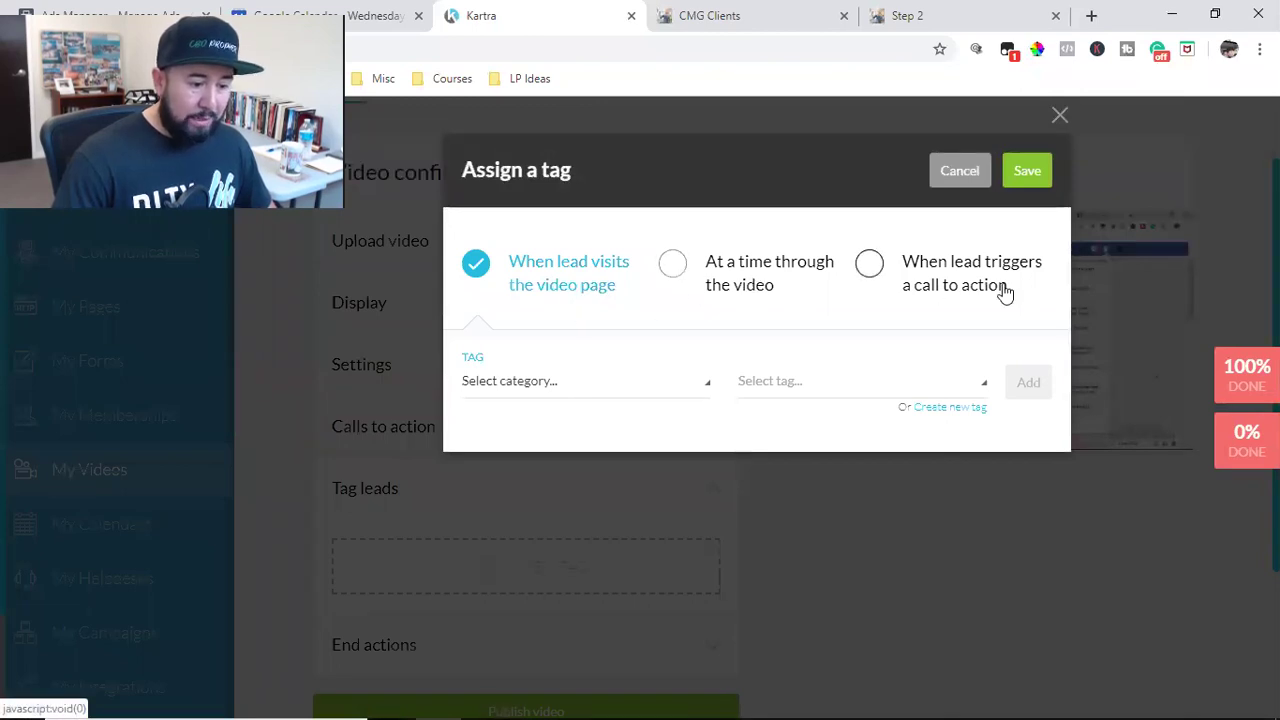
Make the tag trigger at 00:25:00 through the video with No category in particular.
left_click(673, 266)
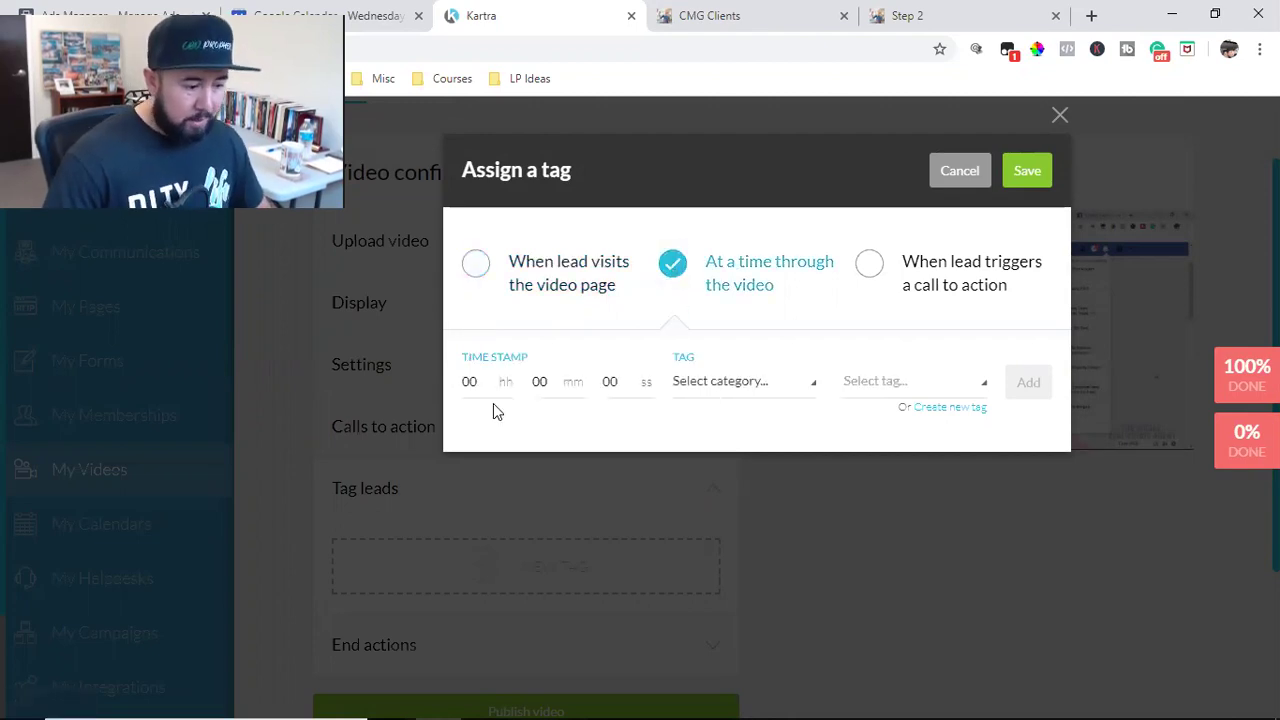
left_click(538, 385)
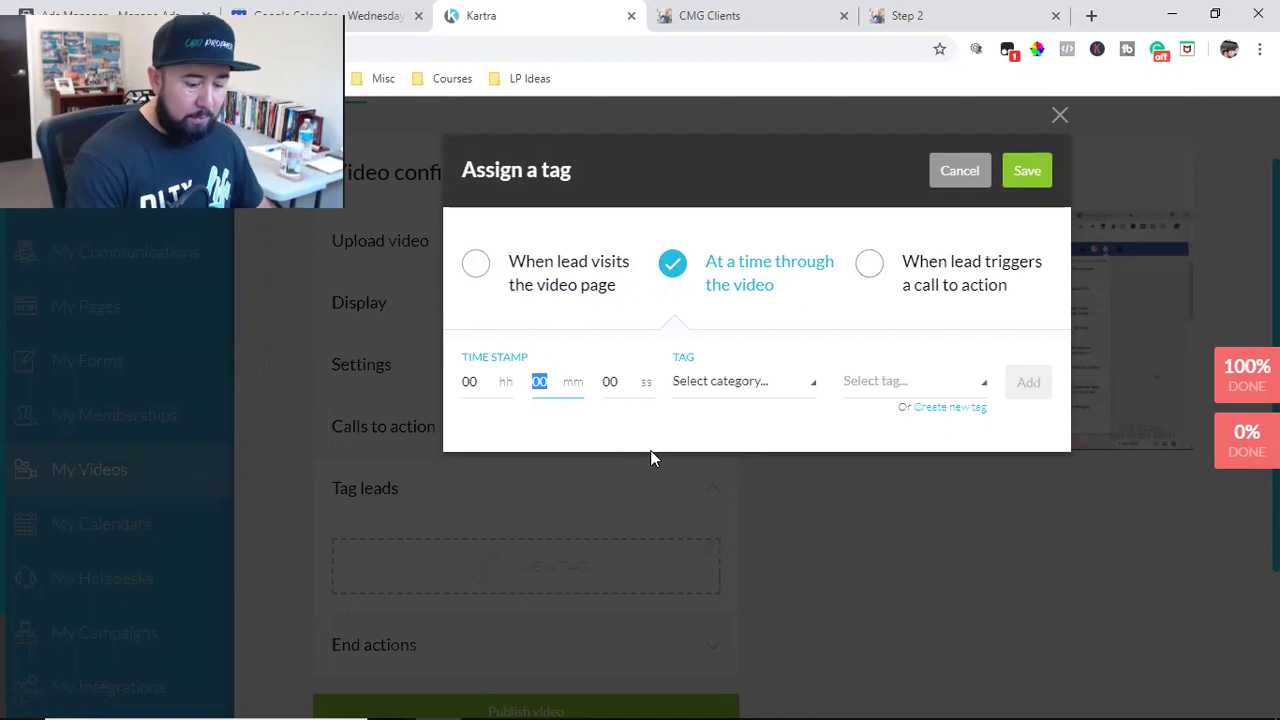
type("25")
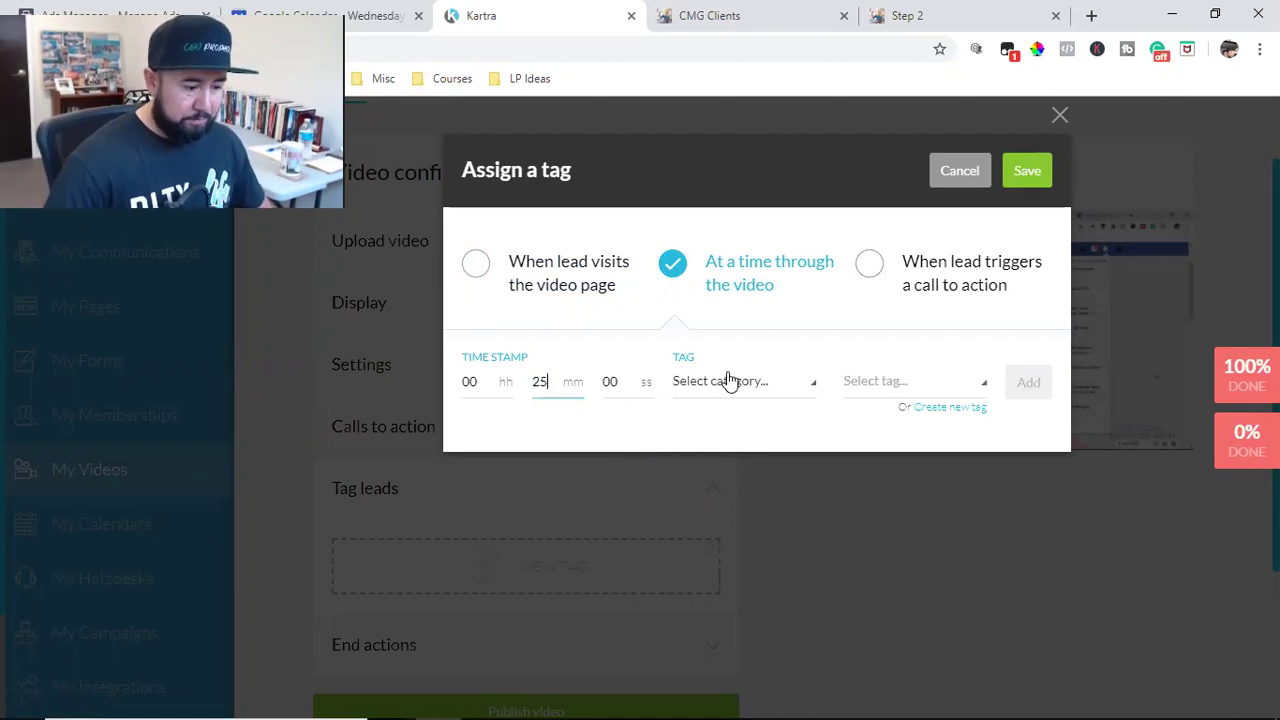
left_click(763, 388)
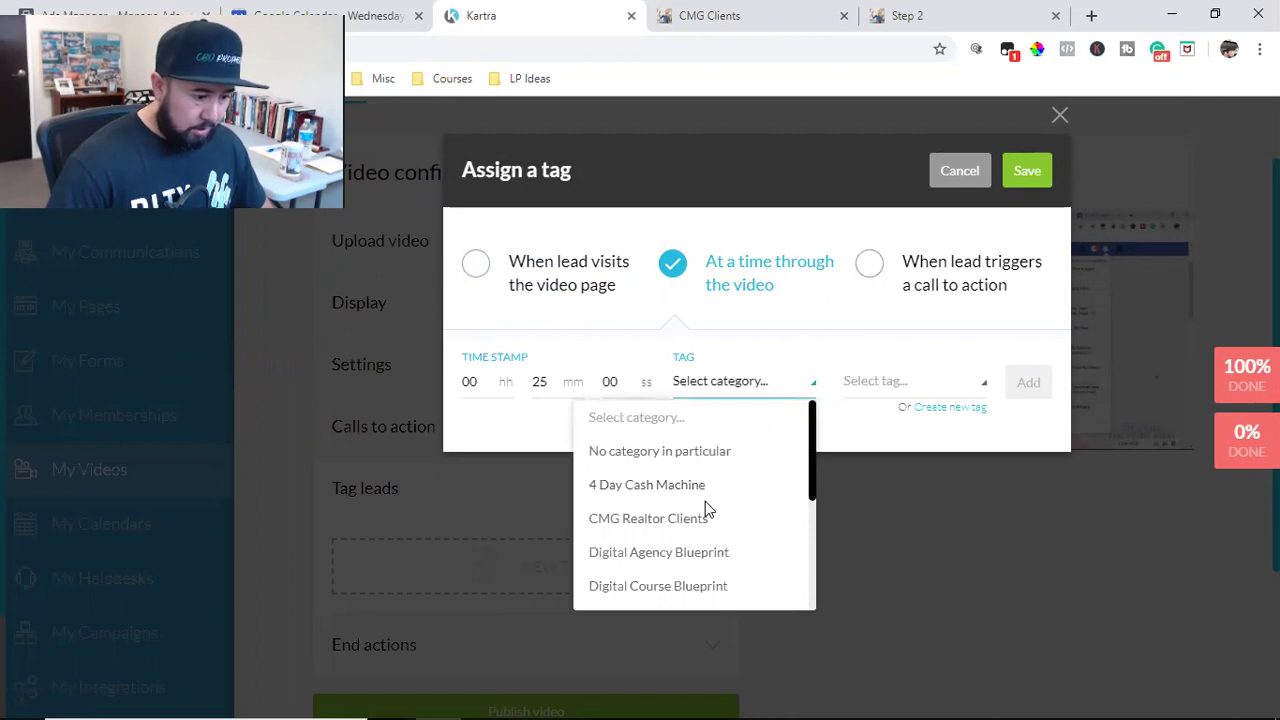
scroll(705, 501, "down", 5)
scroll(705, 505, "up", 5)
scroll(705, 507, "down", 5)
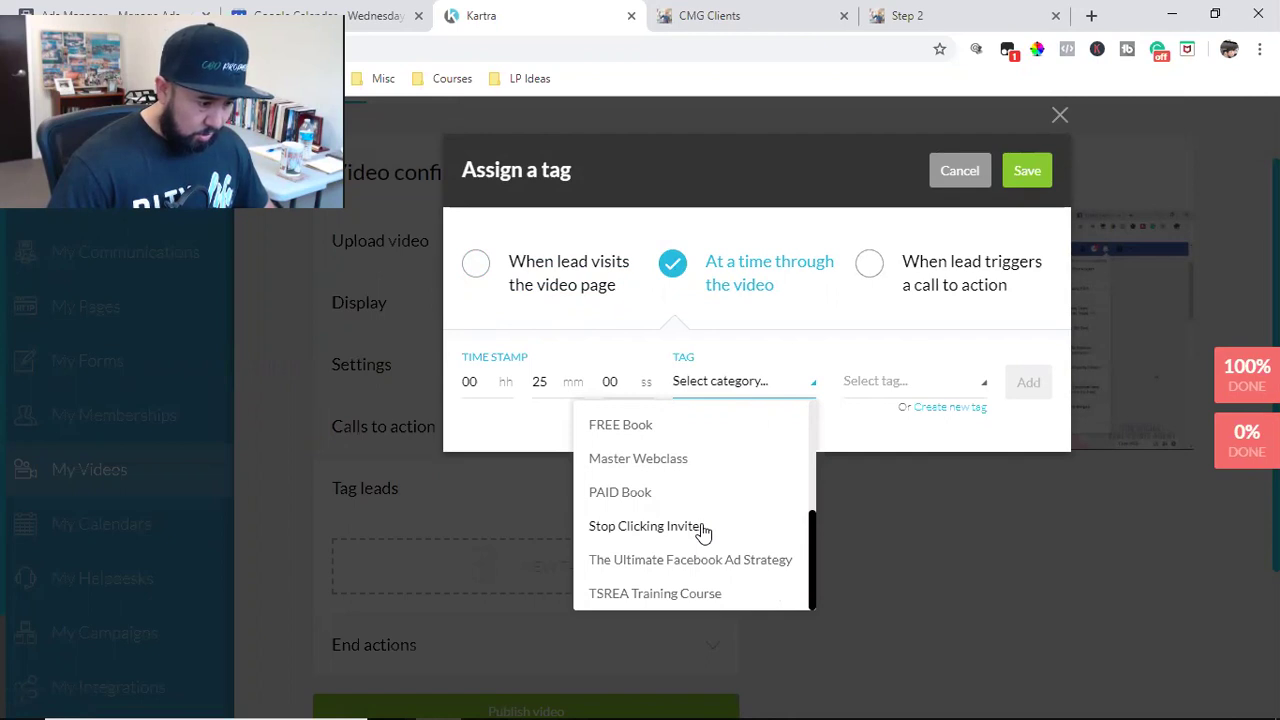
scroll(704, 531, "up", 1)
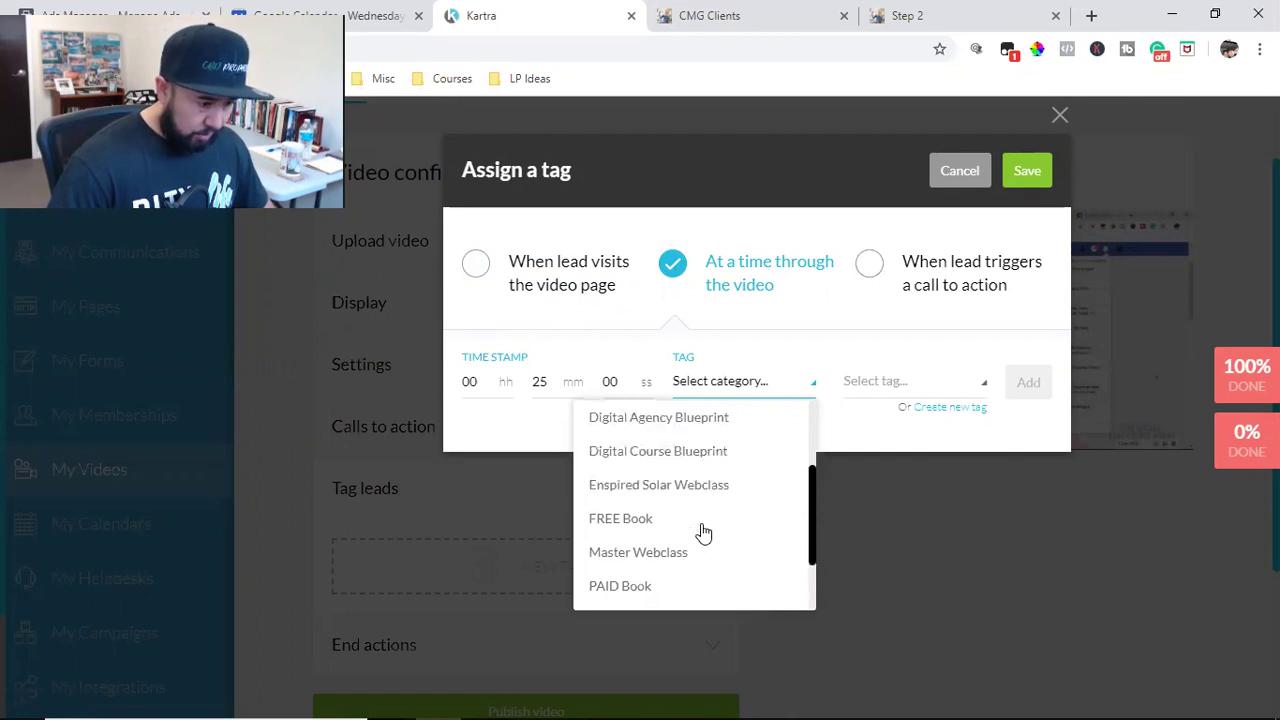
scroll(704, 531, "up", 3)
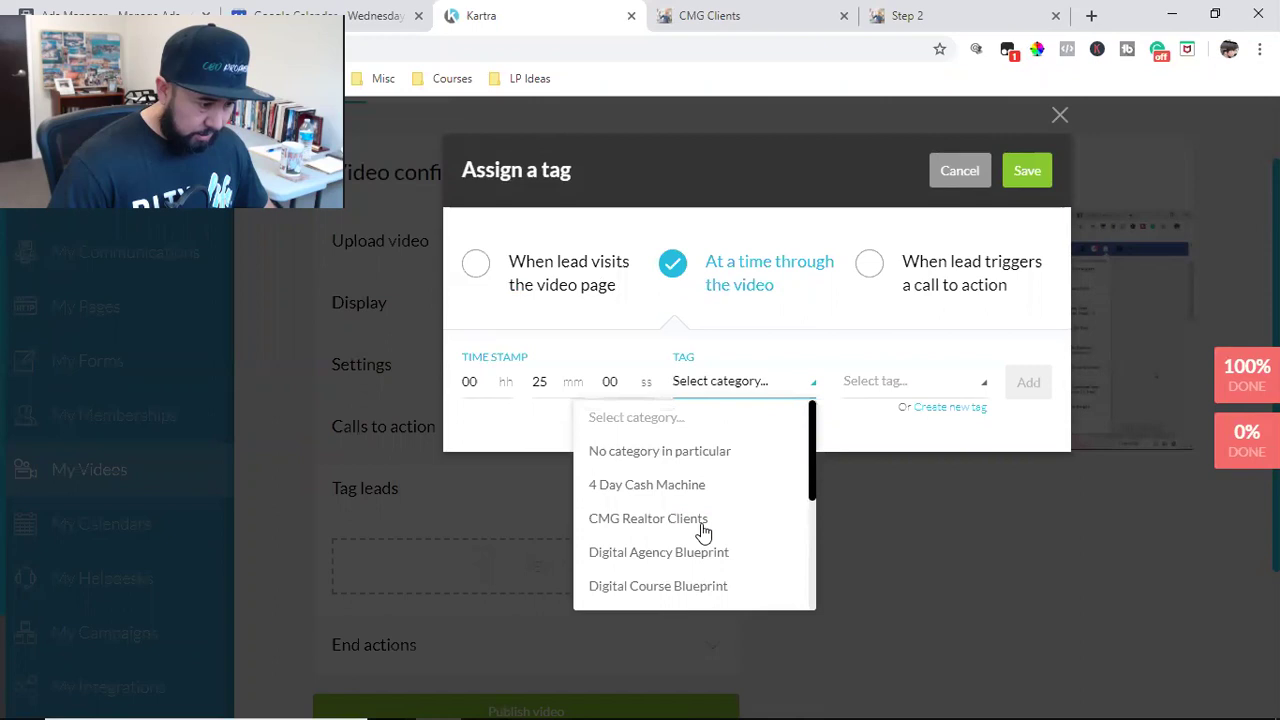
left_click(636, 451)
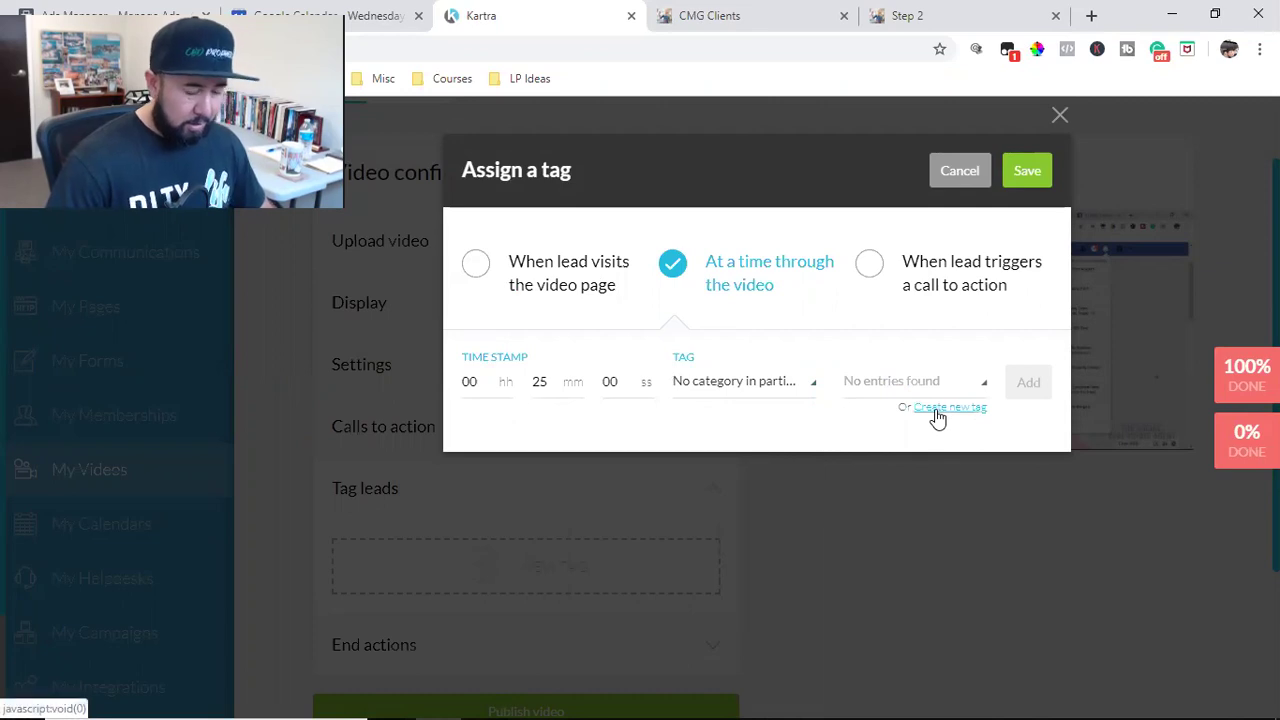
left_click(938, 418)
Name the new tag 'Watched 25 min' with description 'Watched 25 min of Step 2'.
left_click(601, 288)
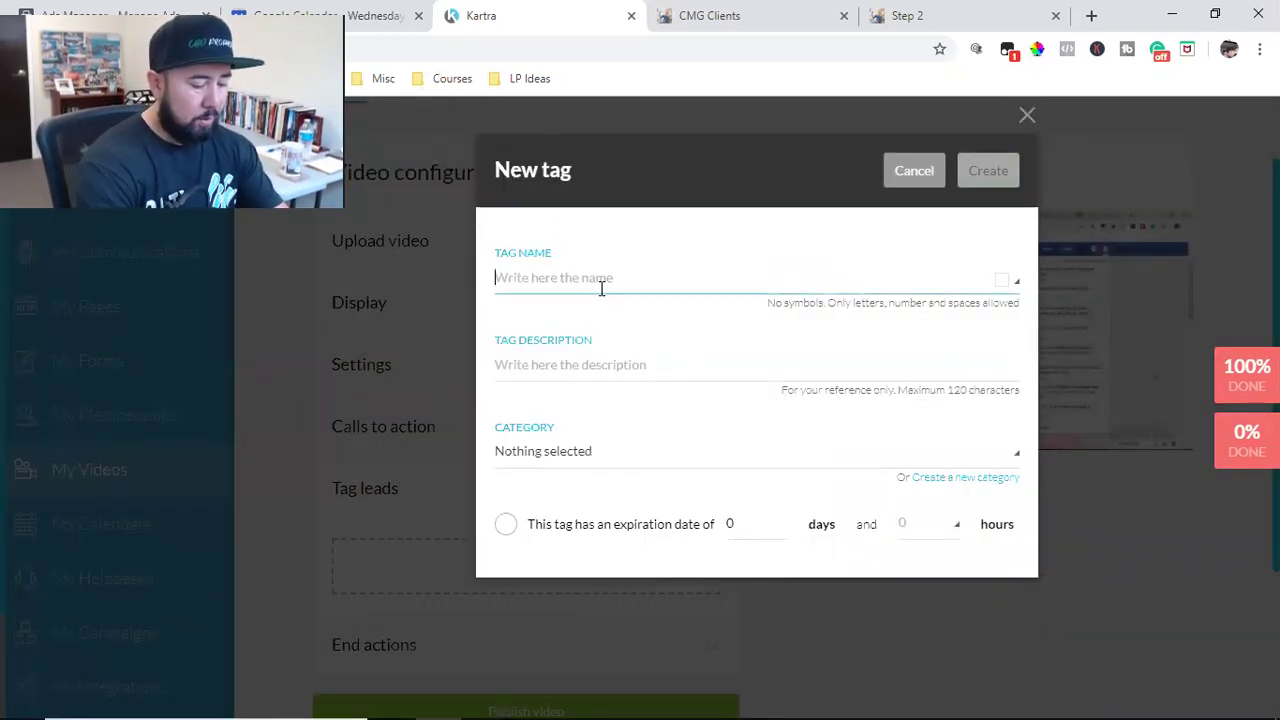
type("Watched 25 min")
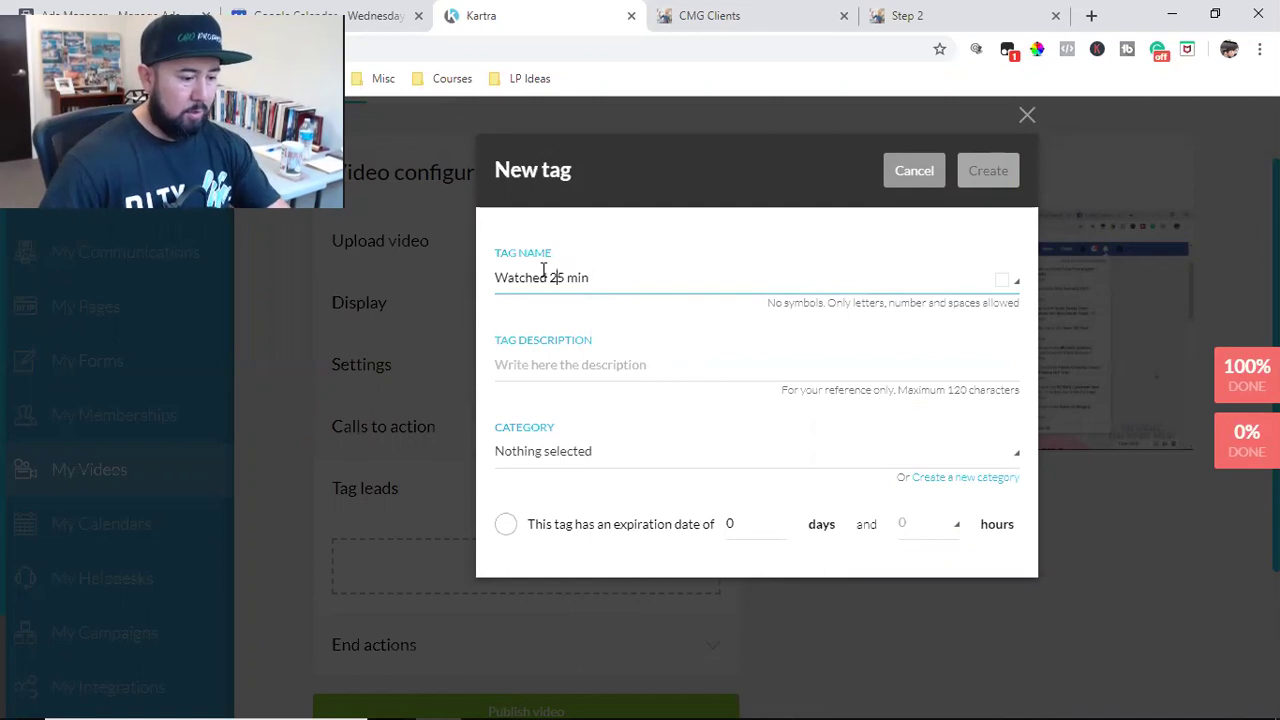
double_click(538, 277)
right_click(538, 277)
left_click(569, 338)
triple_click(538, 277)
right_click(538, 280)
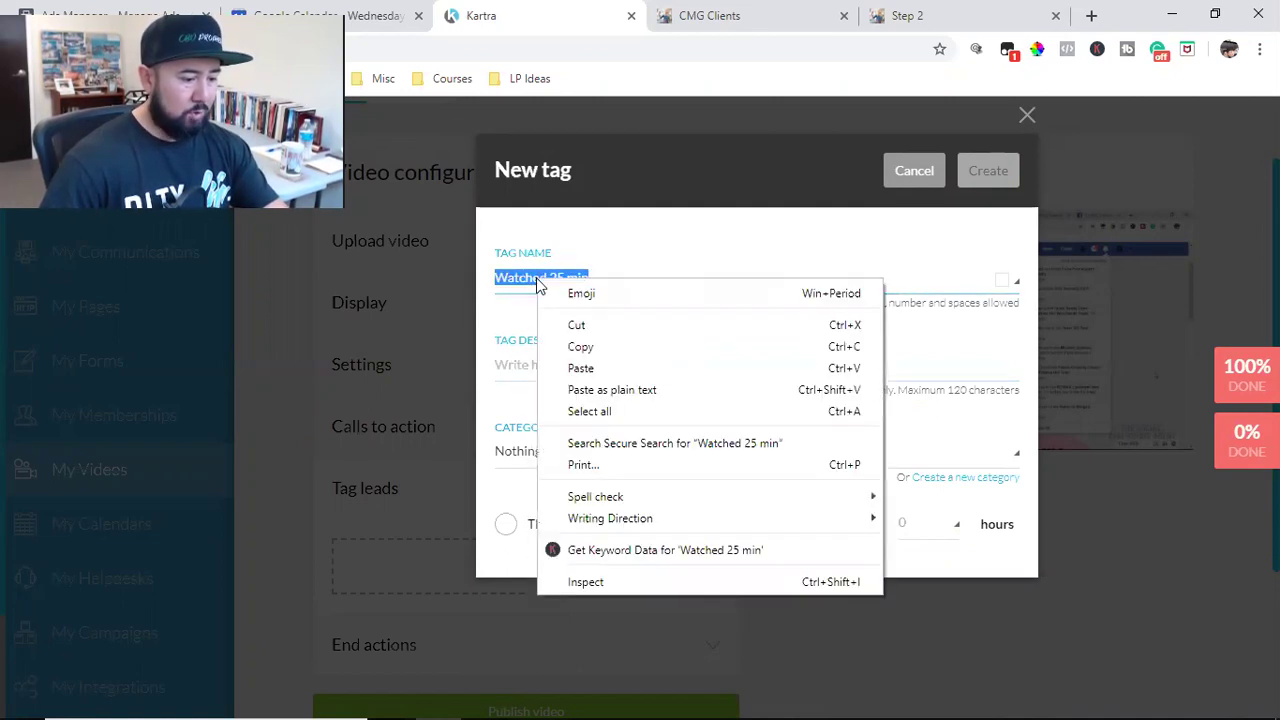
left_click(594, 347)
left_click(585, 364)
key("ctrl+v")
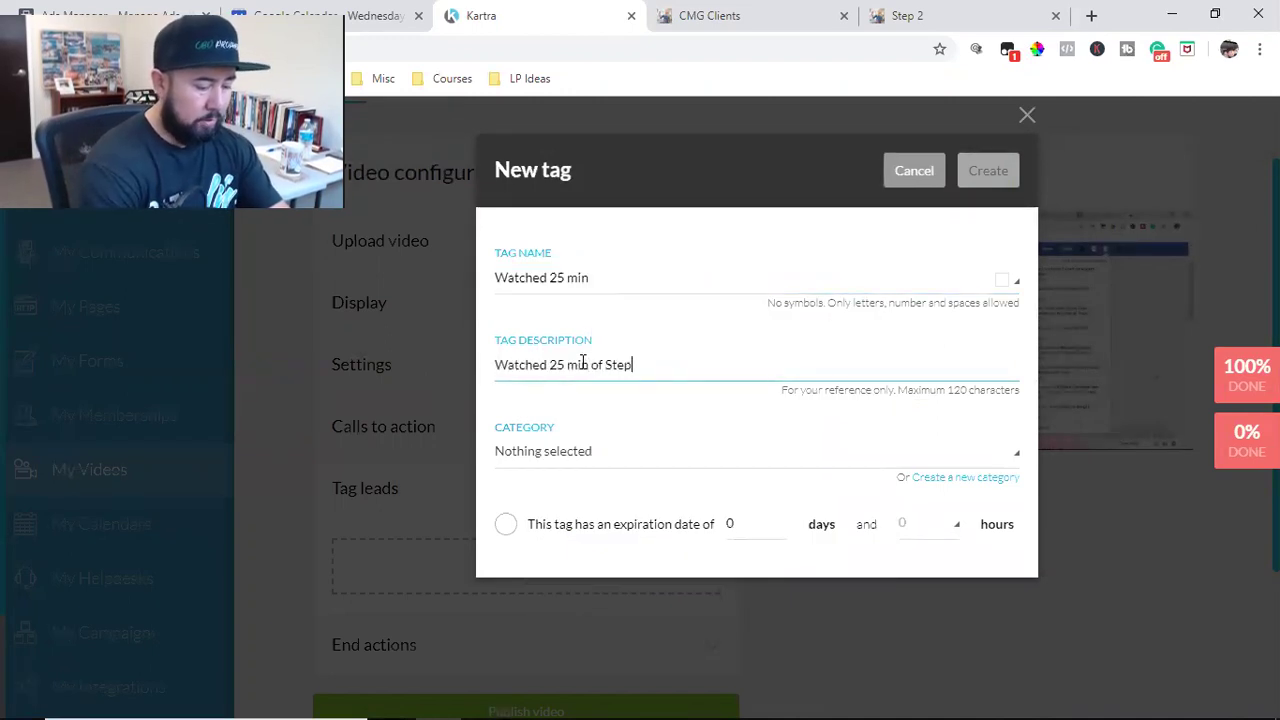
type("of Step 2")
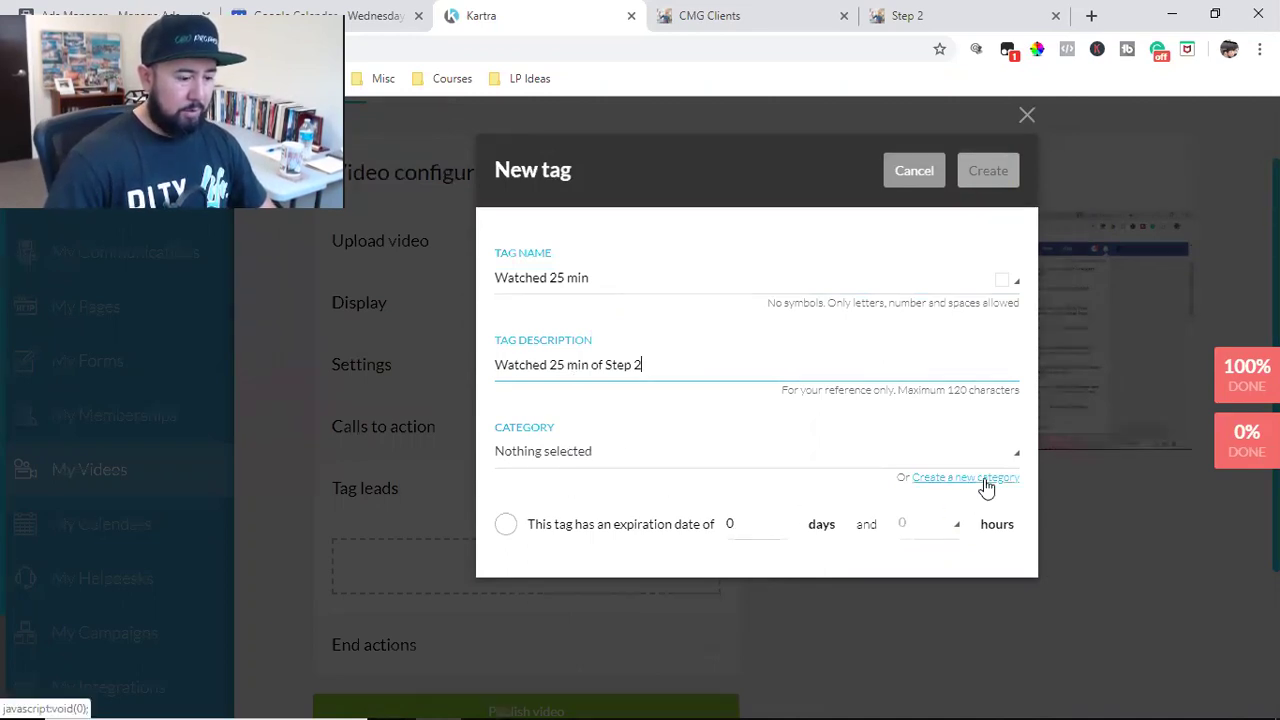
Place the tag in a new 'Watched Video' category and create it.
left_click(680, 459)
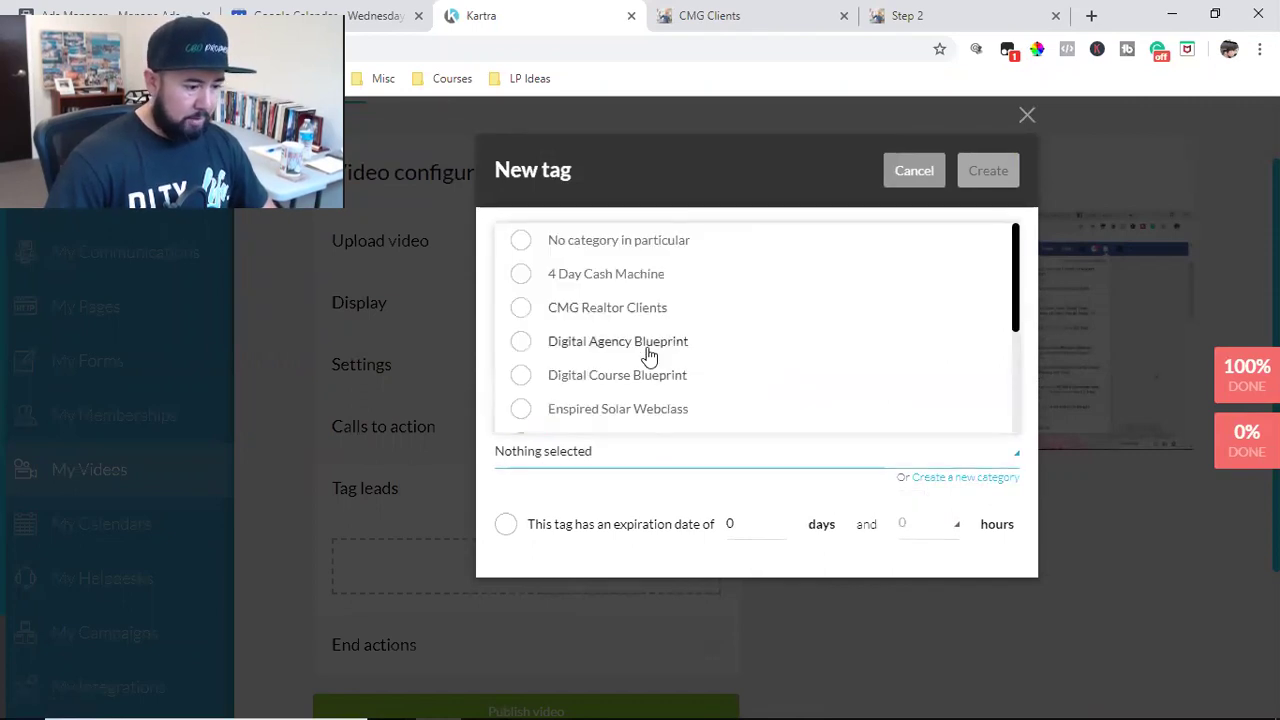
scroll(648, 354, "down", 5)
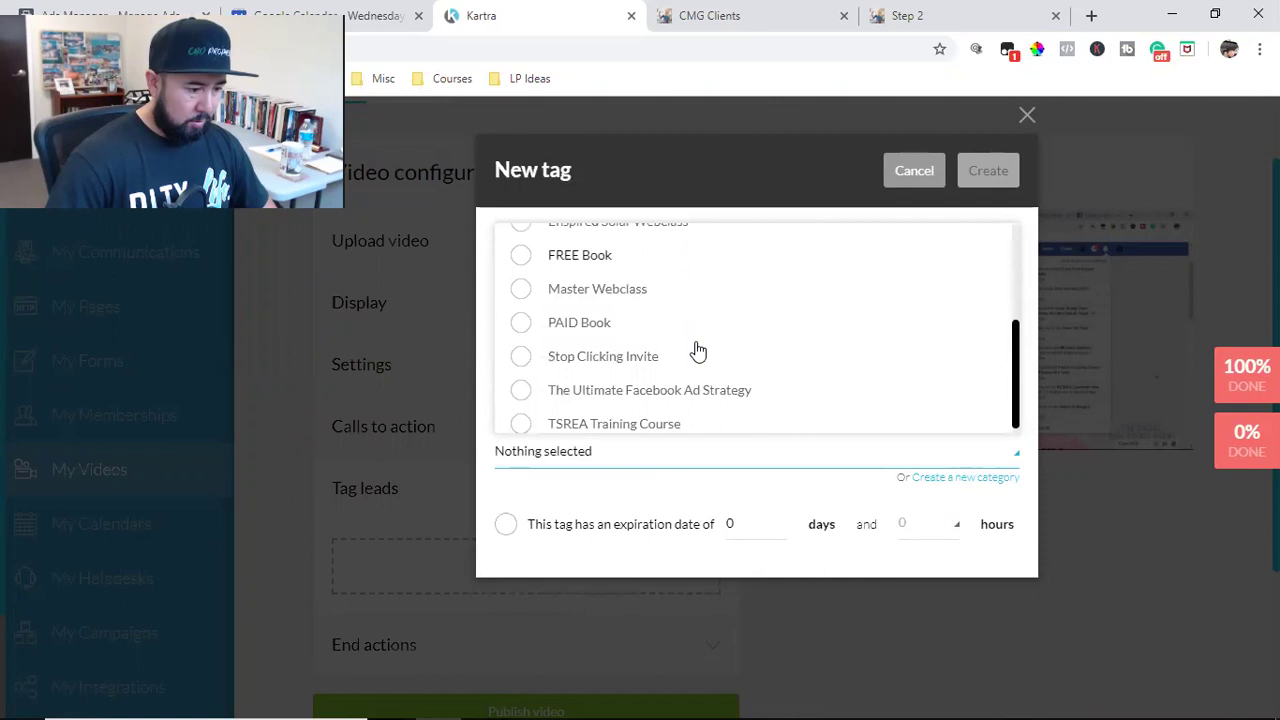
scroll(606, 371, "up", 3)
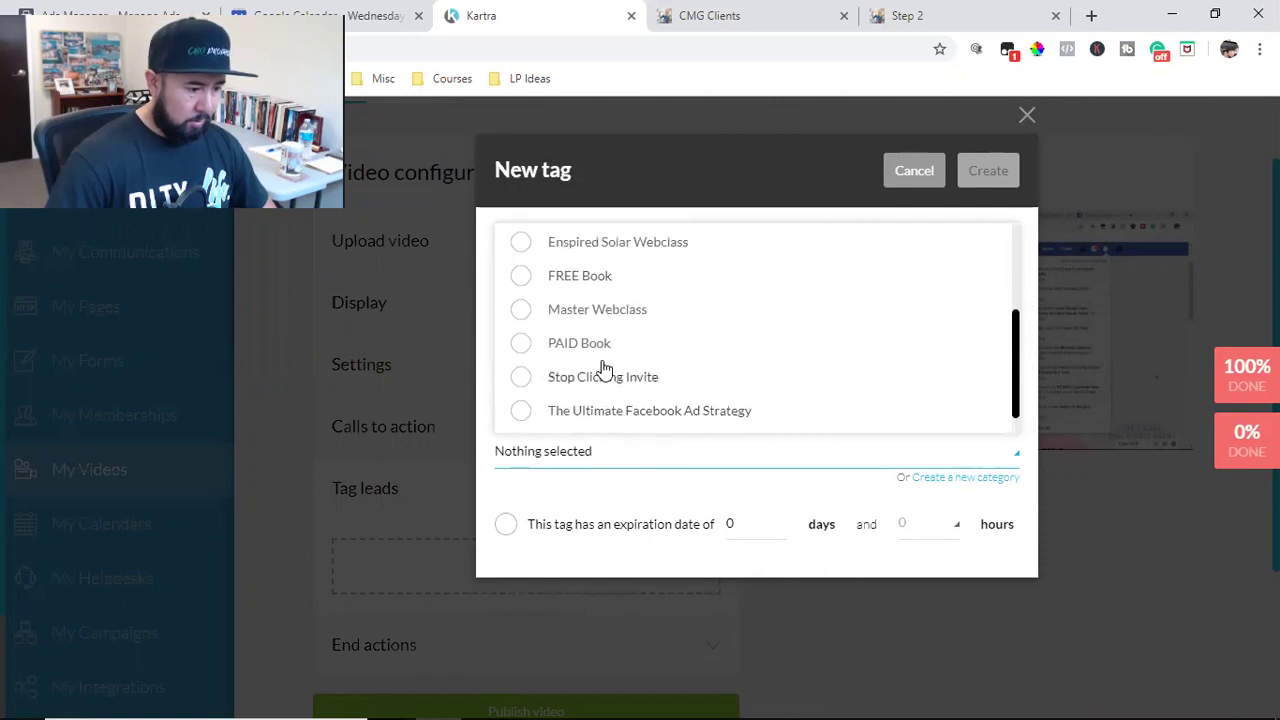
scroll(603, 370, "up", 3)
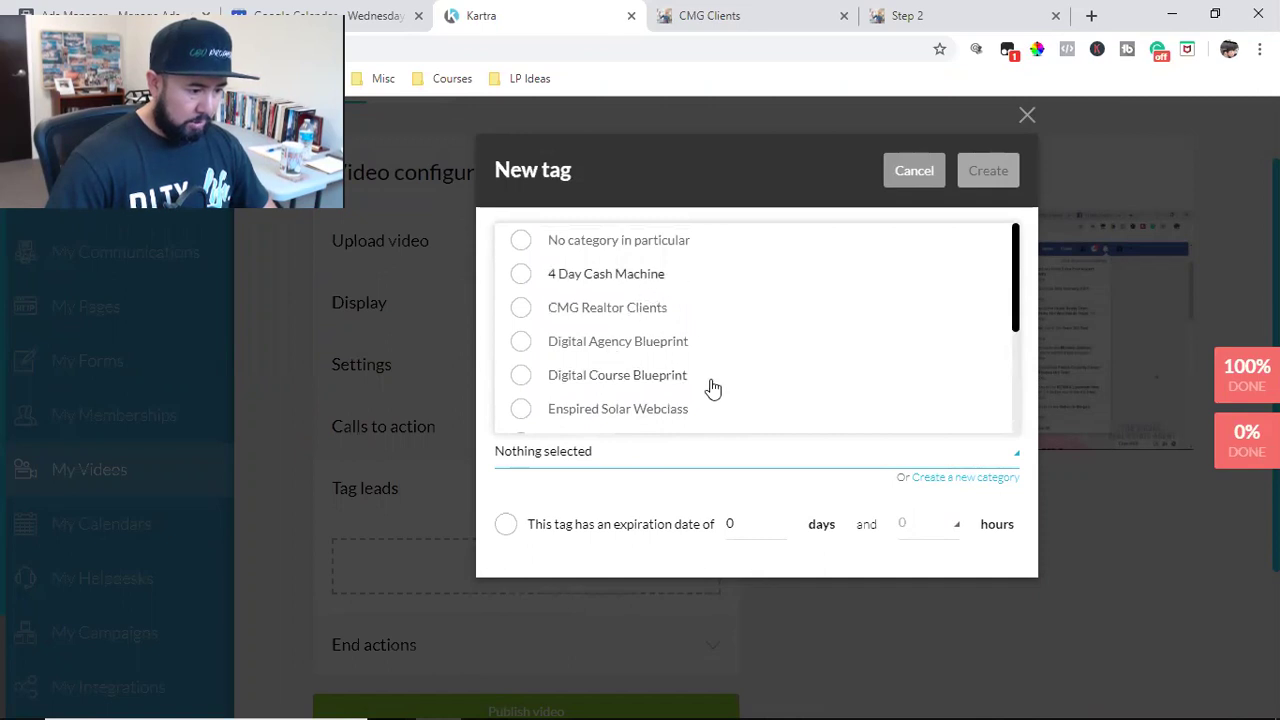
left_click(968, 478)
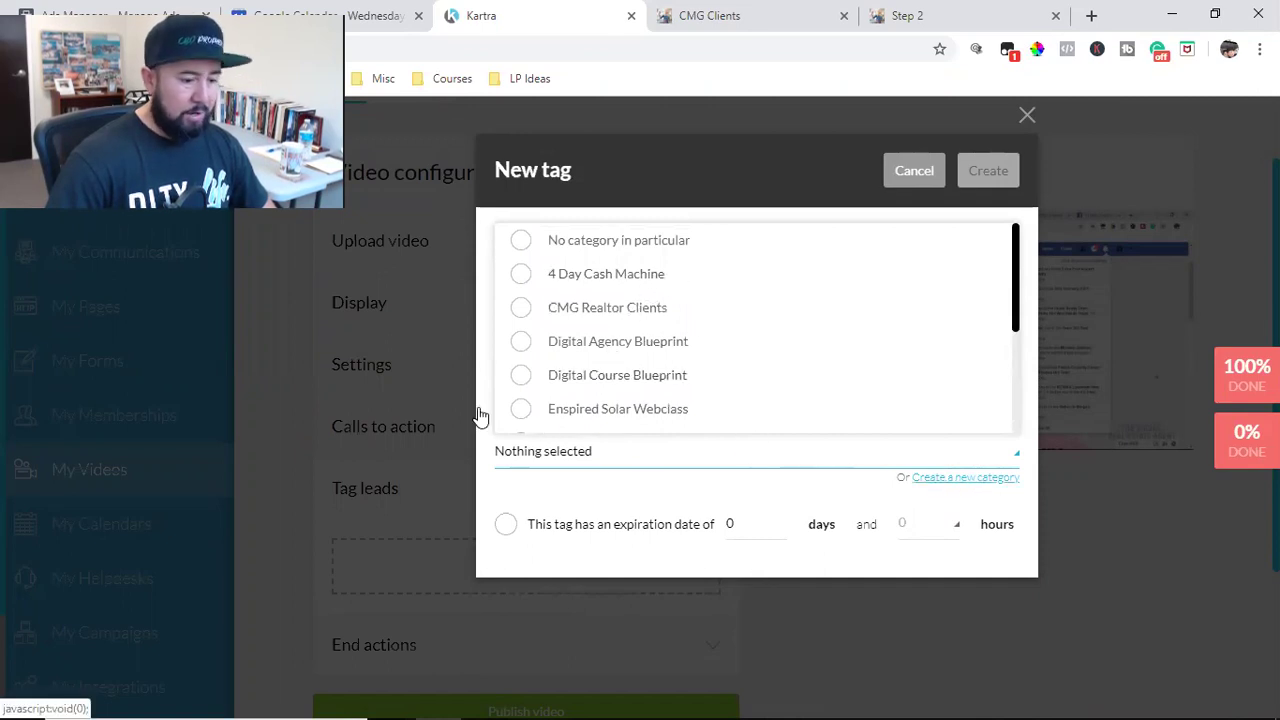
left_click(578, 541)
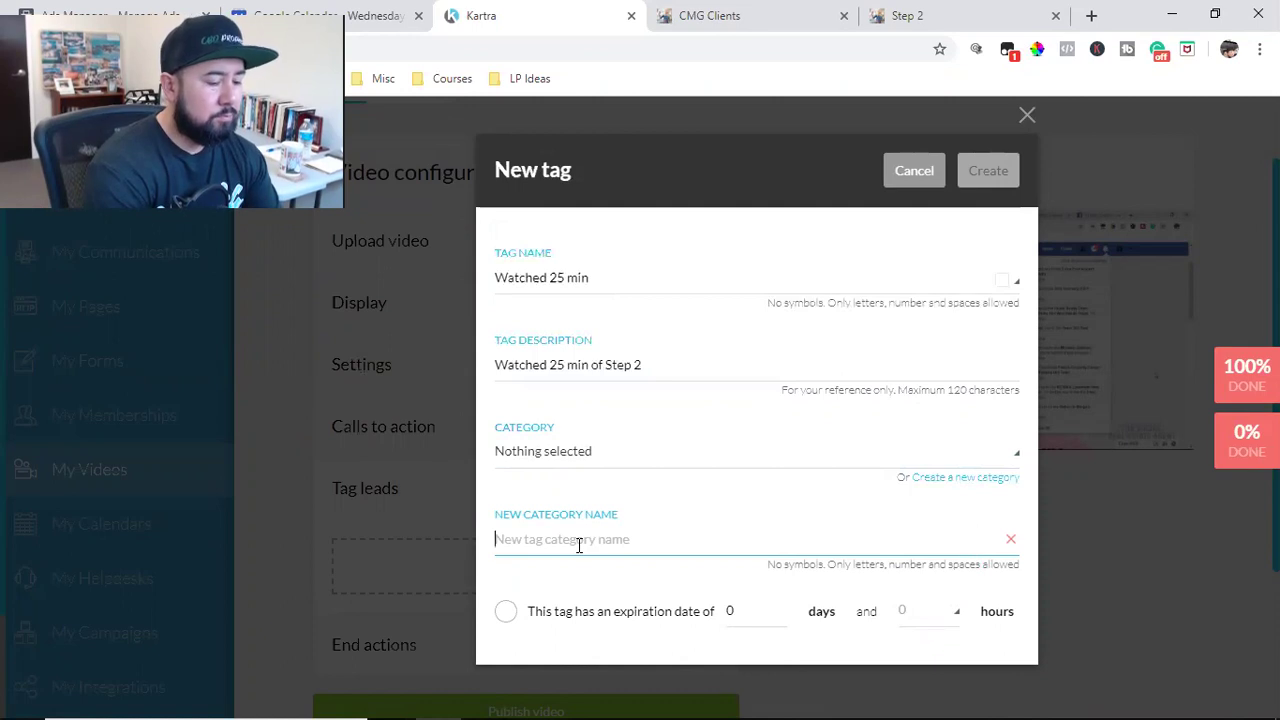
type("Wart")
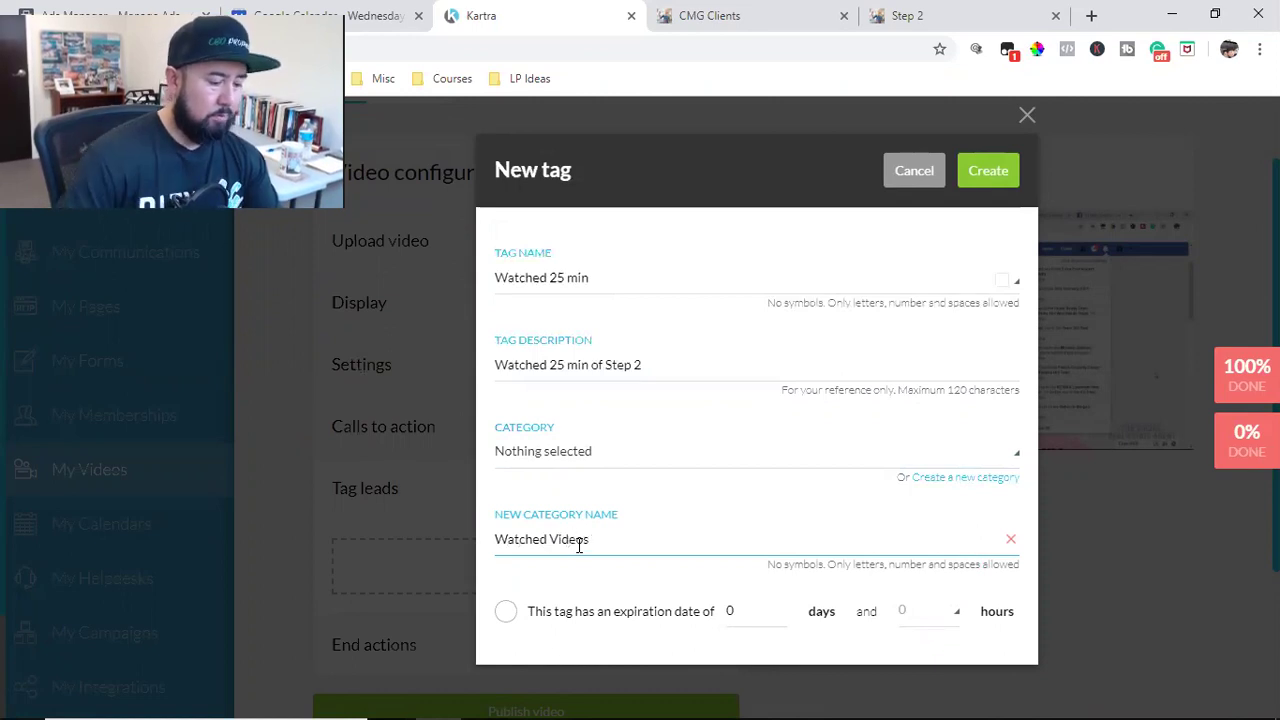
key("BackSpace")
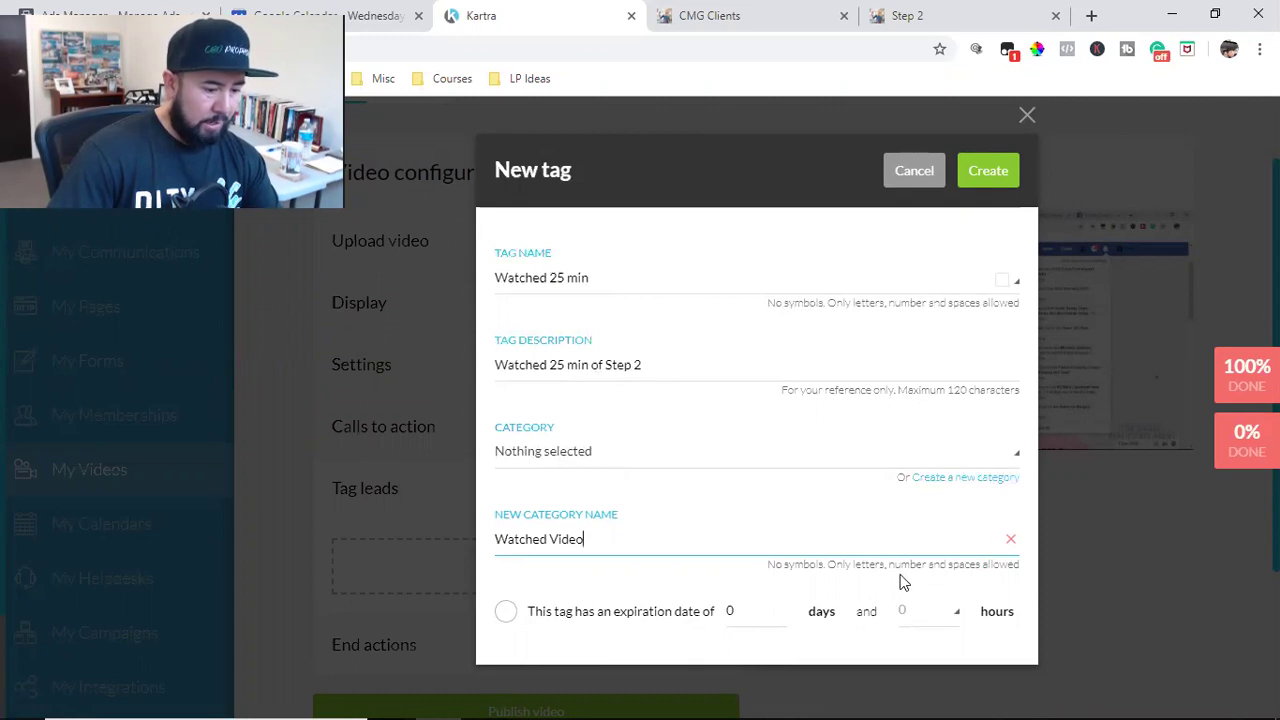
left_click(990, 177)
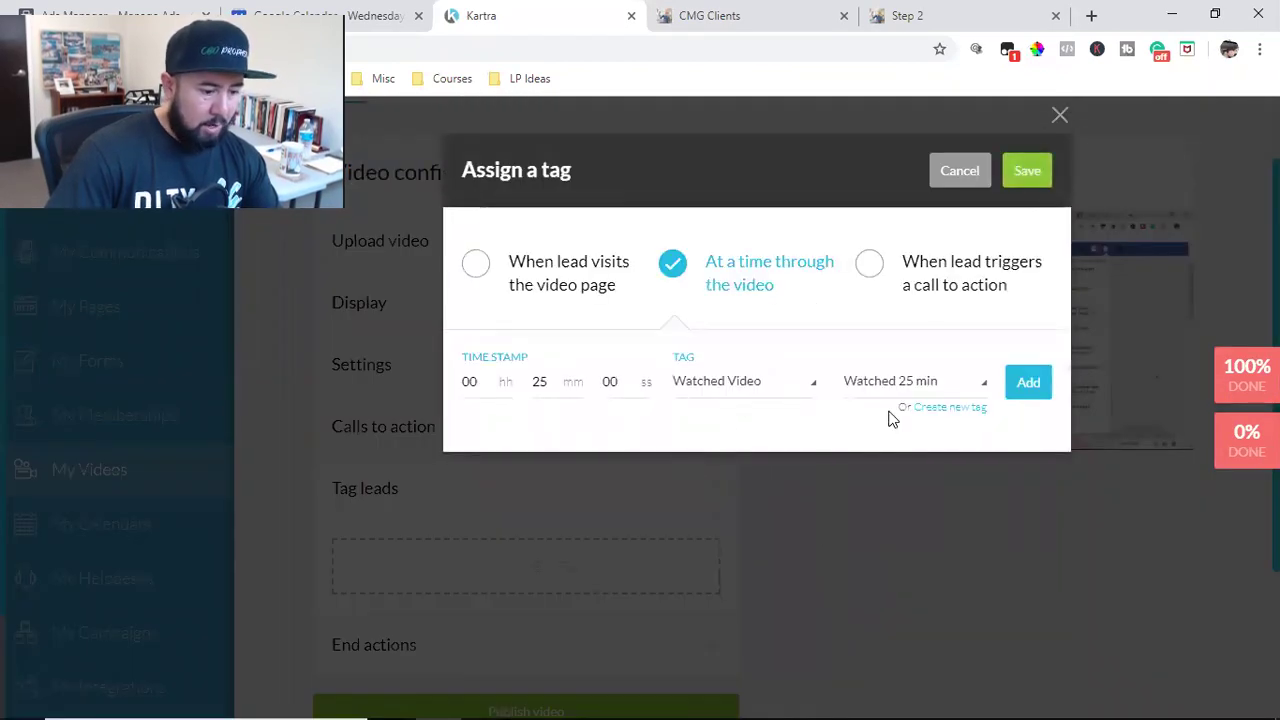
Add and save the 00:25:00 Watched 25 min tag rule, then publish the Step 2 video.
left_click(1028, 398)
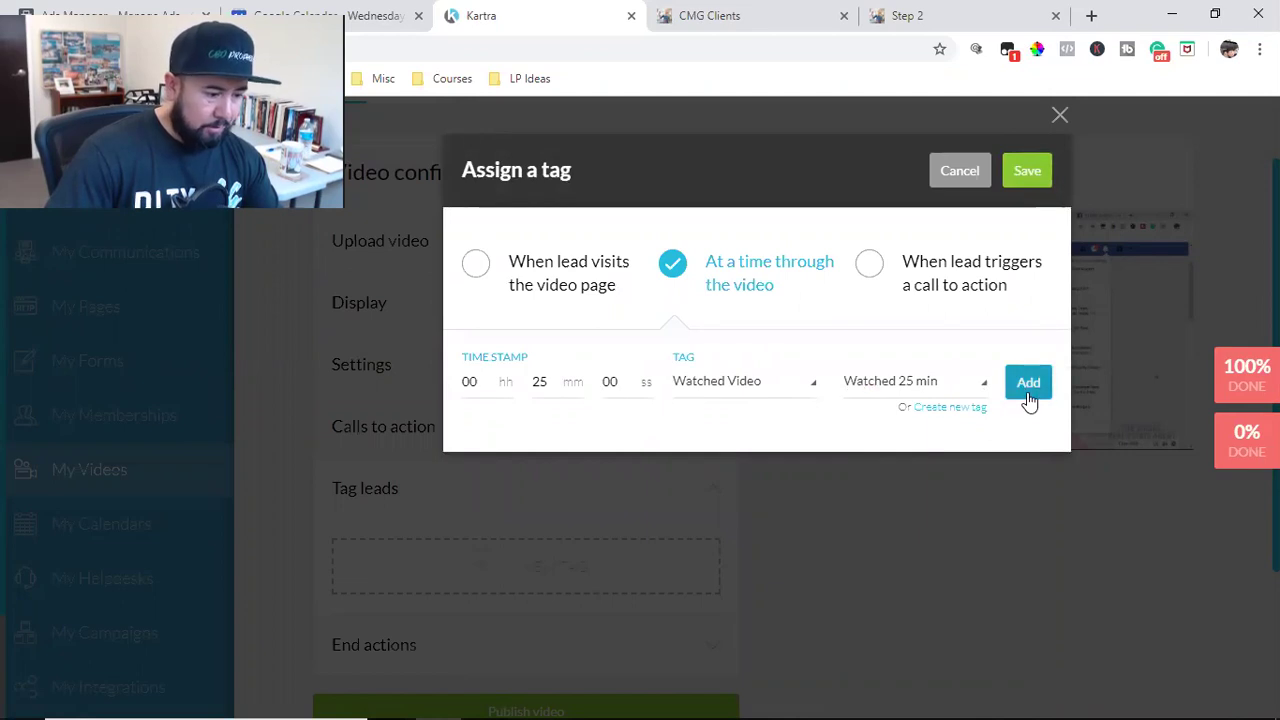
left_click(1045, 175)
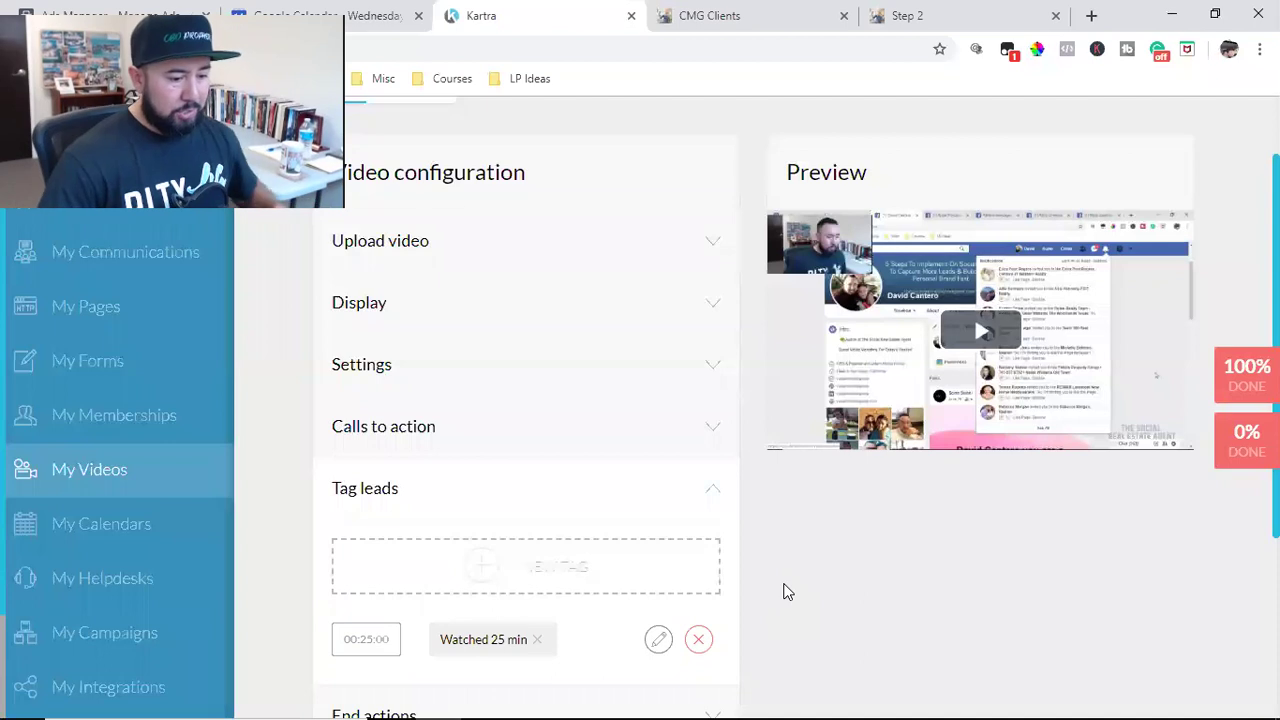
scroll(786, 592, "down", 1)
scroll(700, 580, "down", 2)
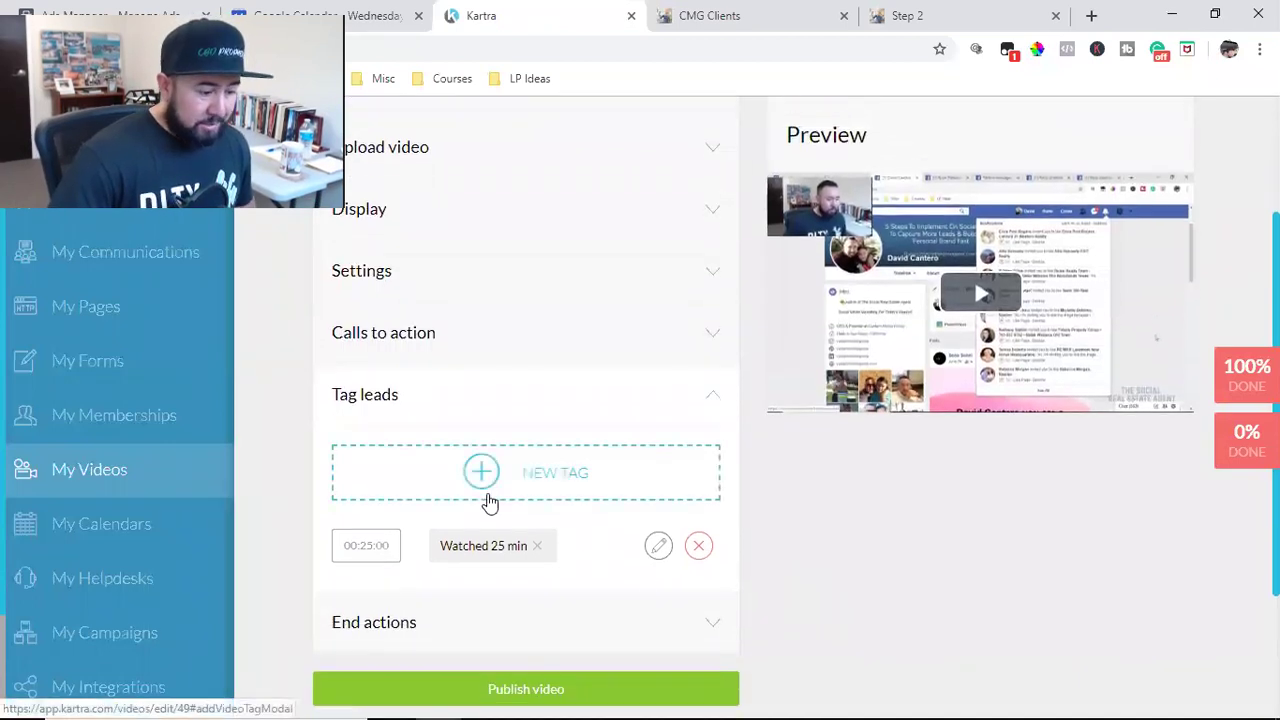
scroll(557, 571, "down", 3)
left_click(530, 595)
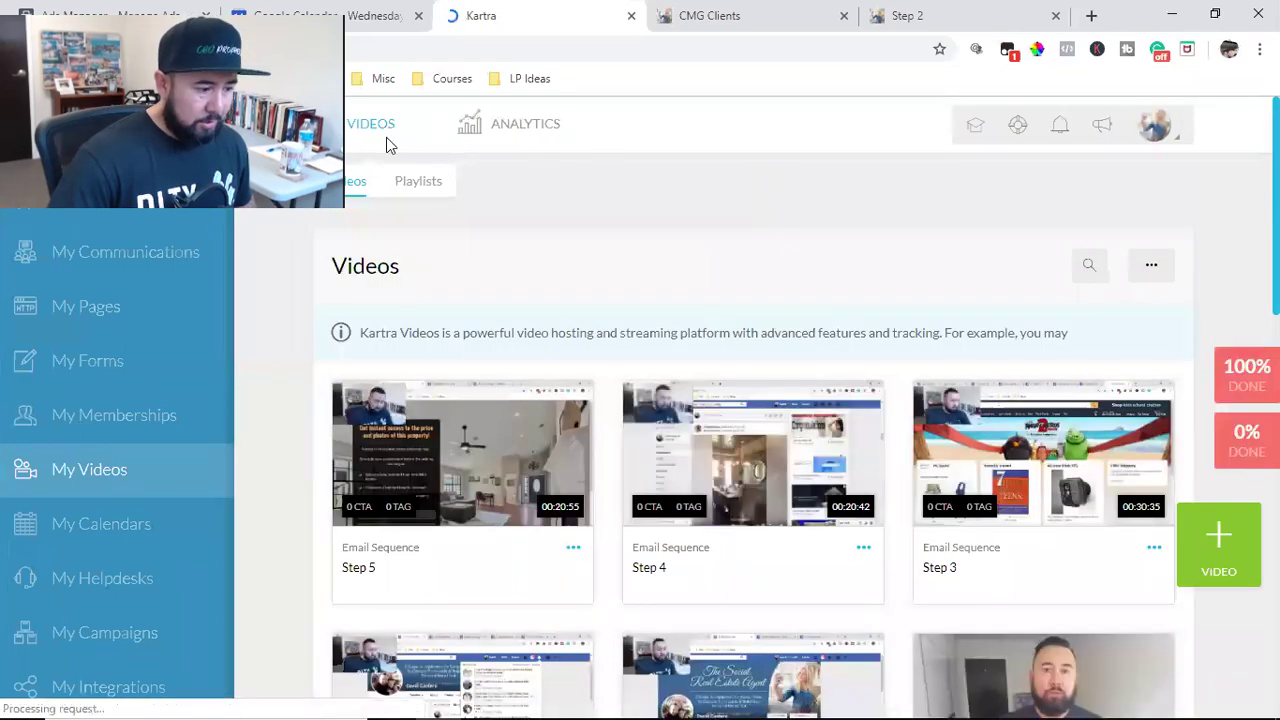
Go to My Communications > Communications > Automations and start a new automation.
left_click(108, 251)
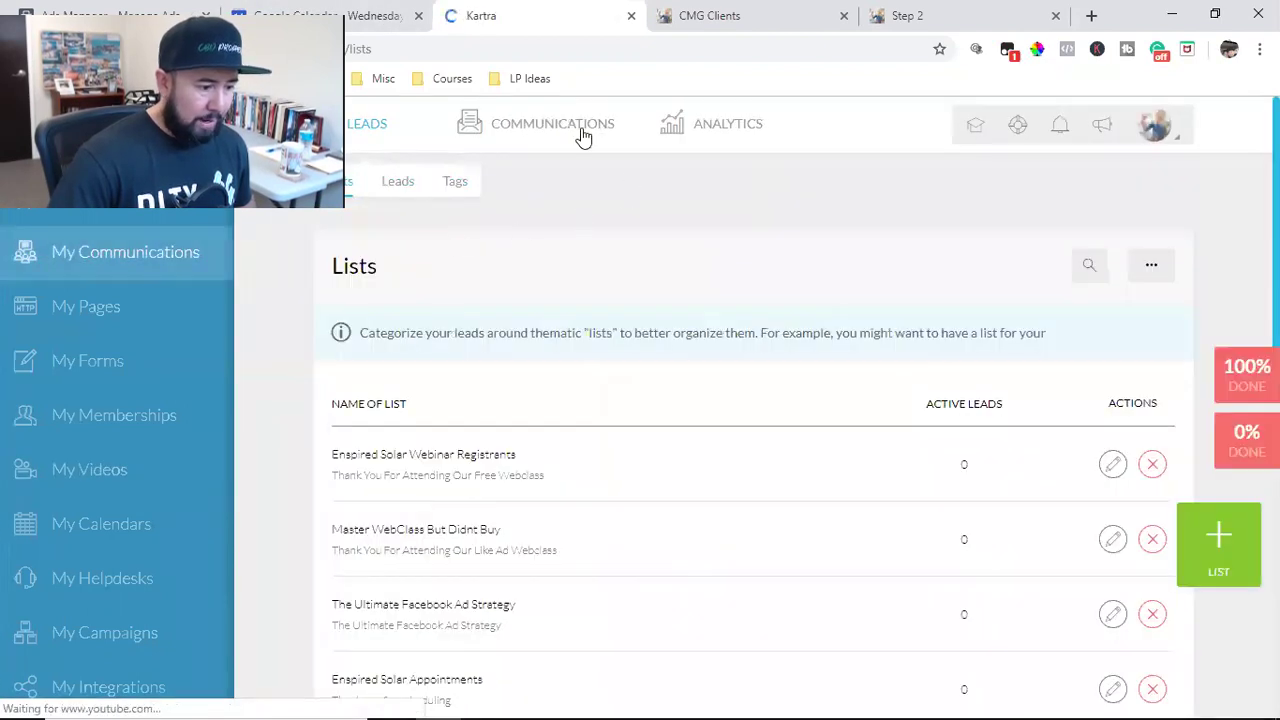
left_click(529, 132)
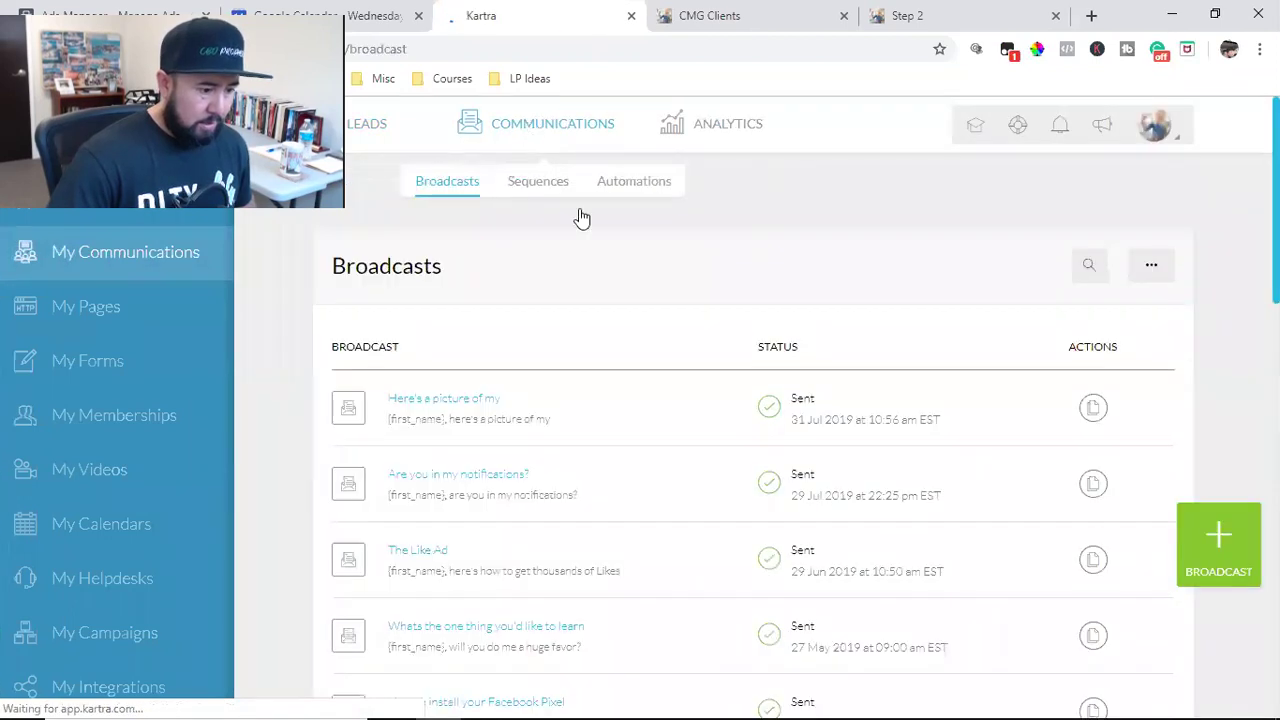
left_click(634, 181)
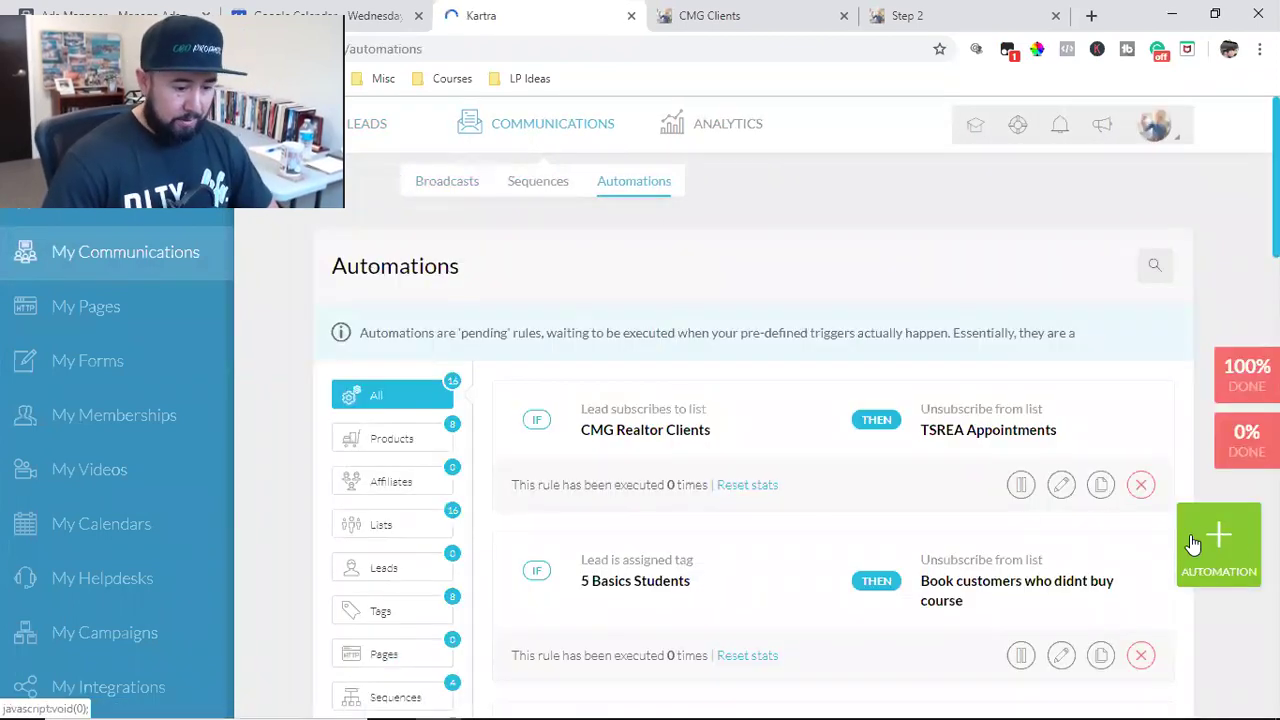
left_click(1236, 549)
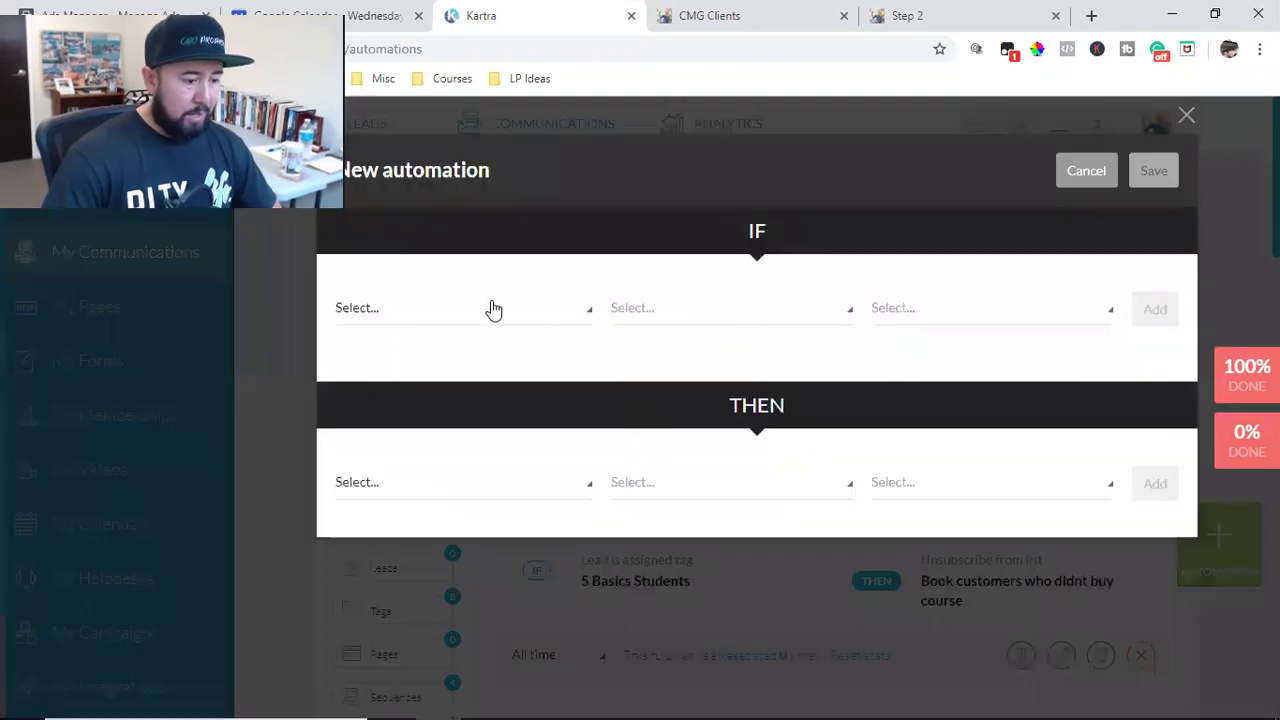
Set the IF trigger to Lead is assigned tag Watched 25 min from the Watched Video category.
left_click(412, 315)
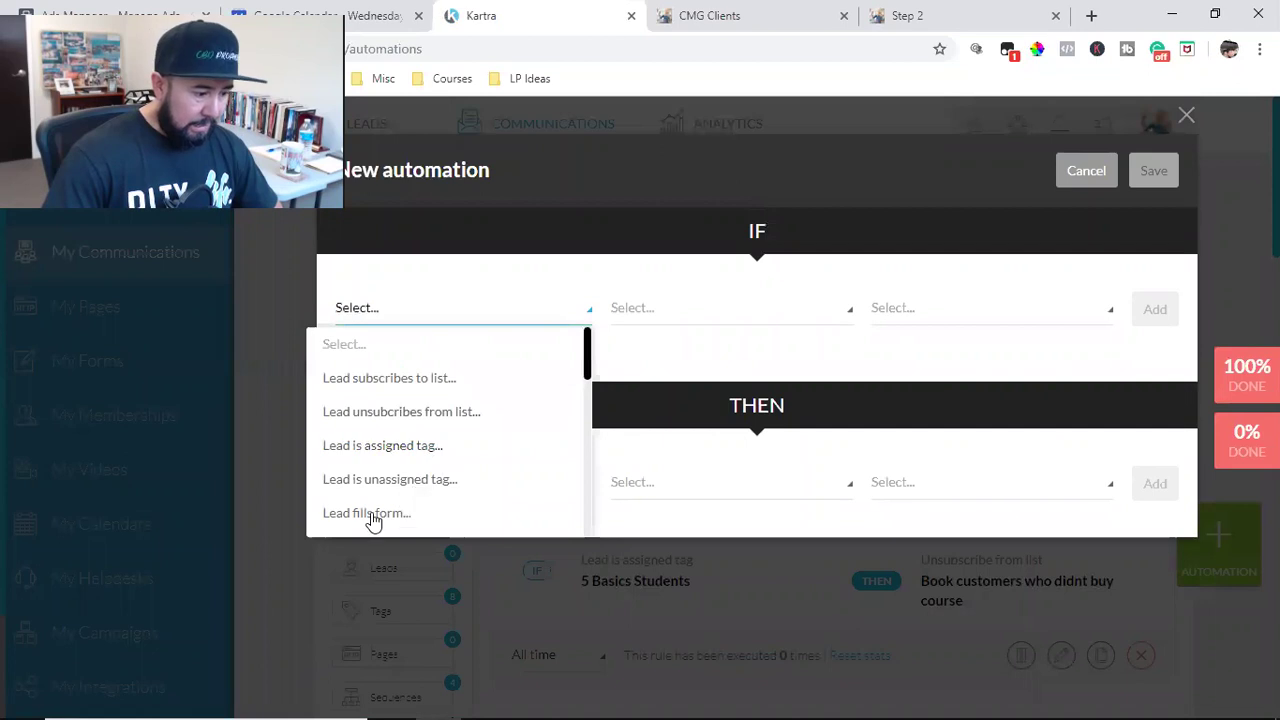
left_click(380, 446)
left_click(696, 318)
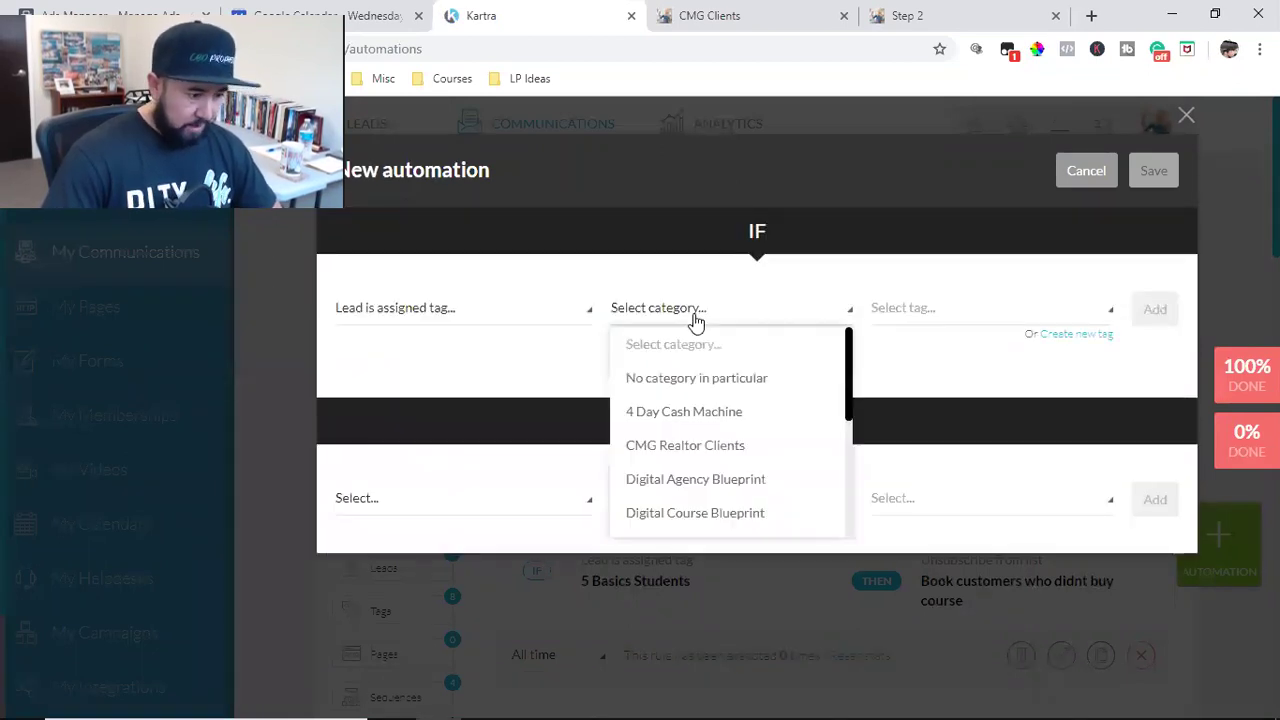
scroll(725, 453, "down", 4)
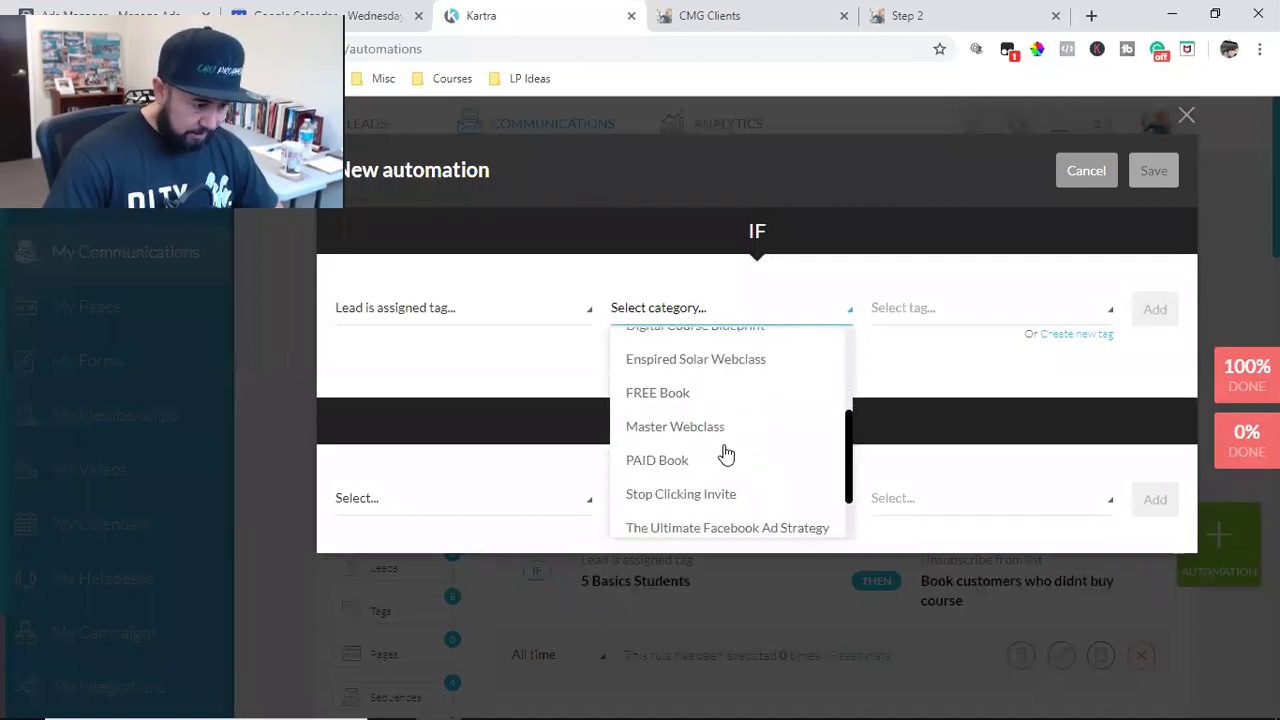
scroll(725, 454, "down", 2)
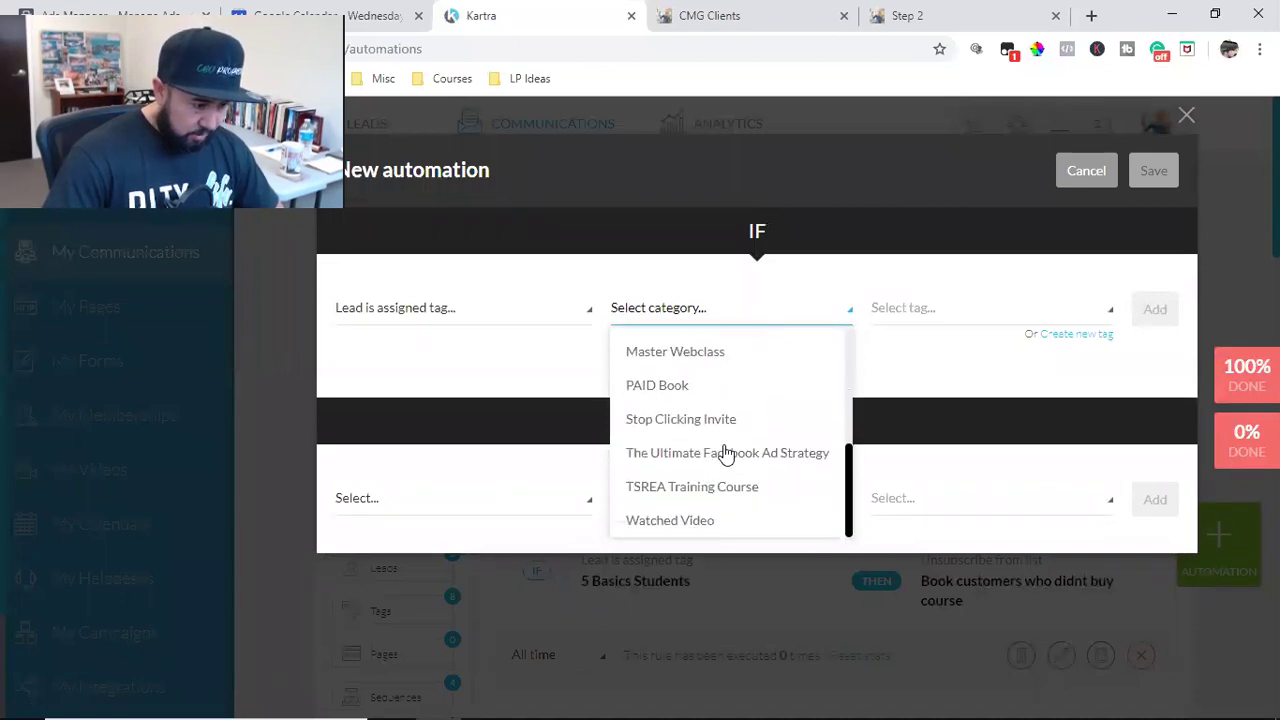
left_click(665, 520)
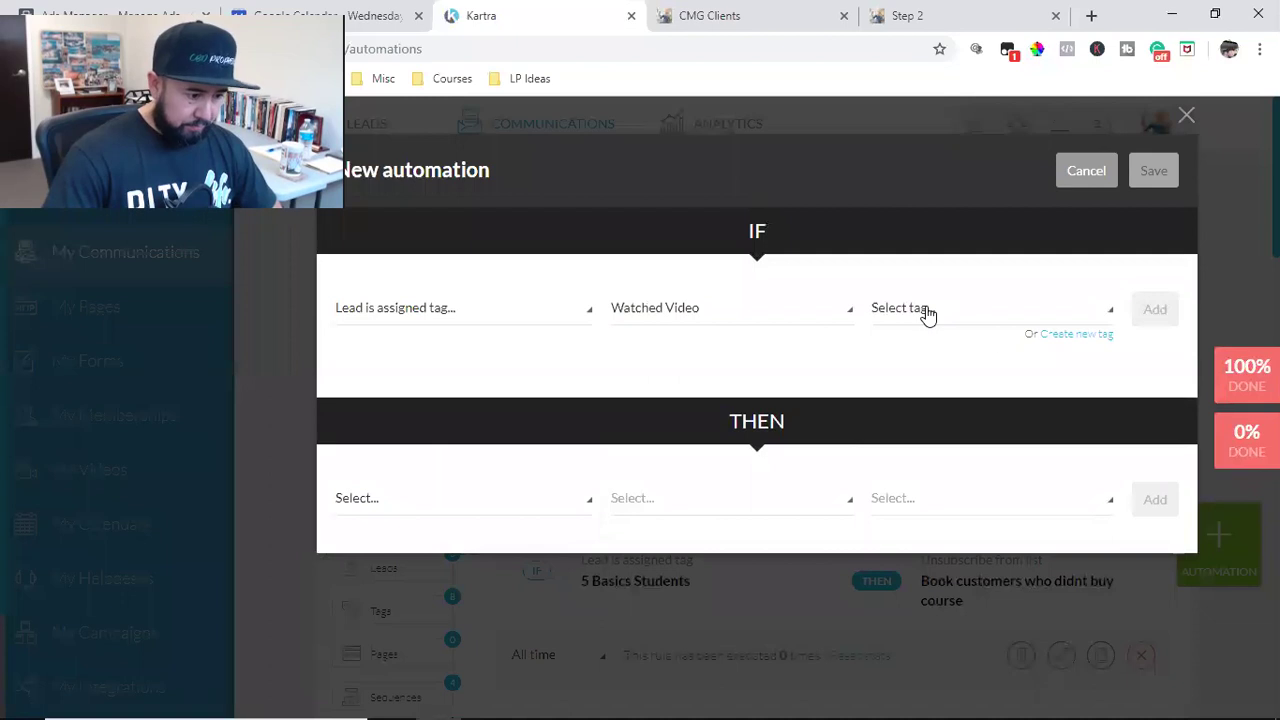
left_click(928, 312)
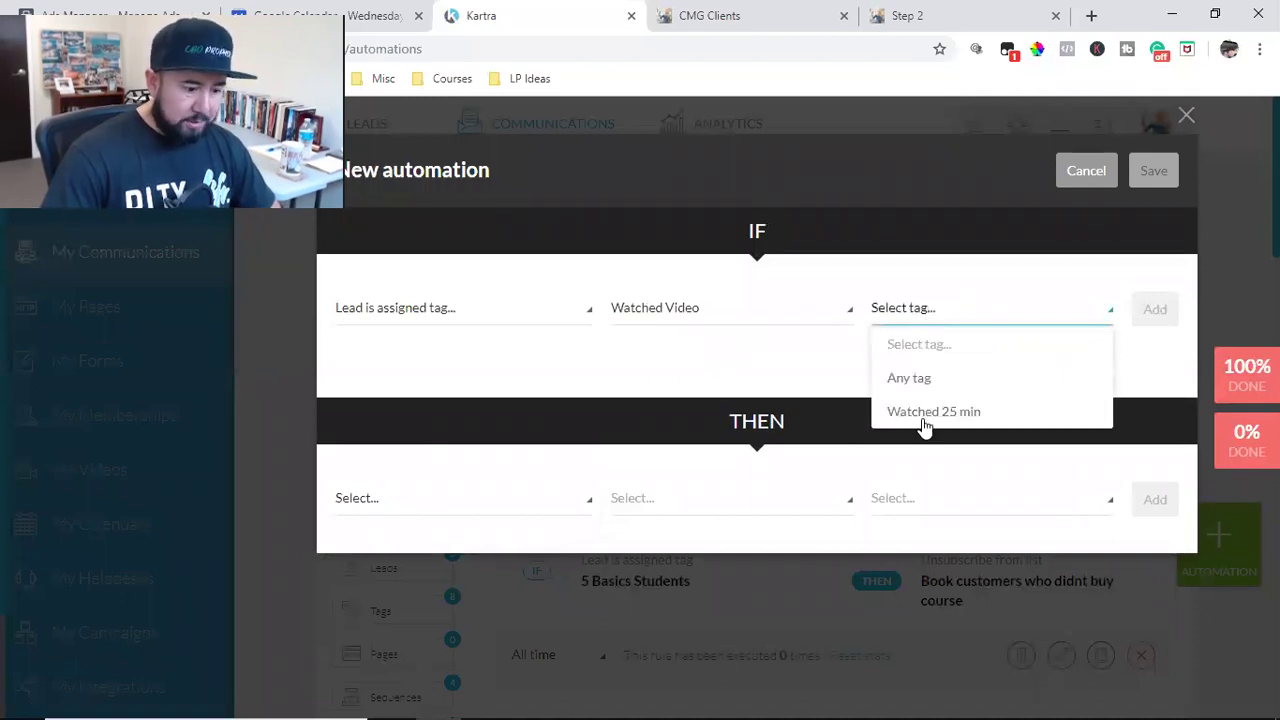
left_click(930, 412)
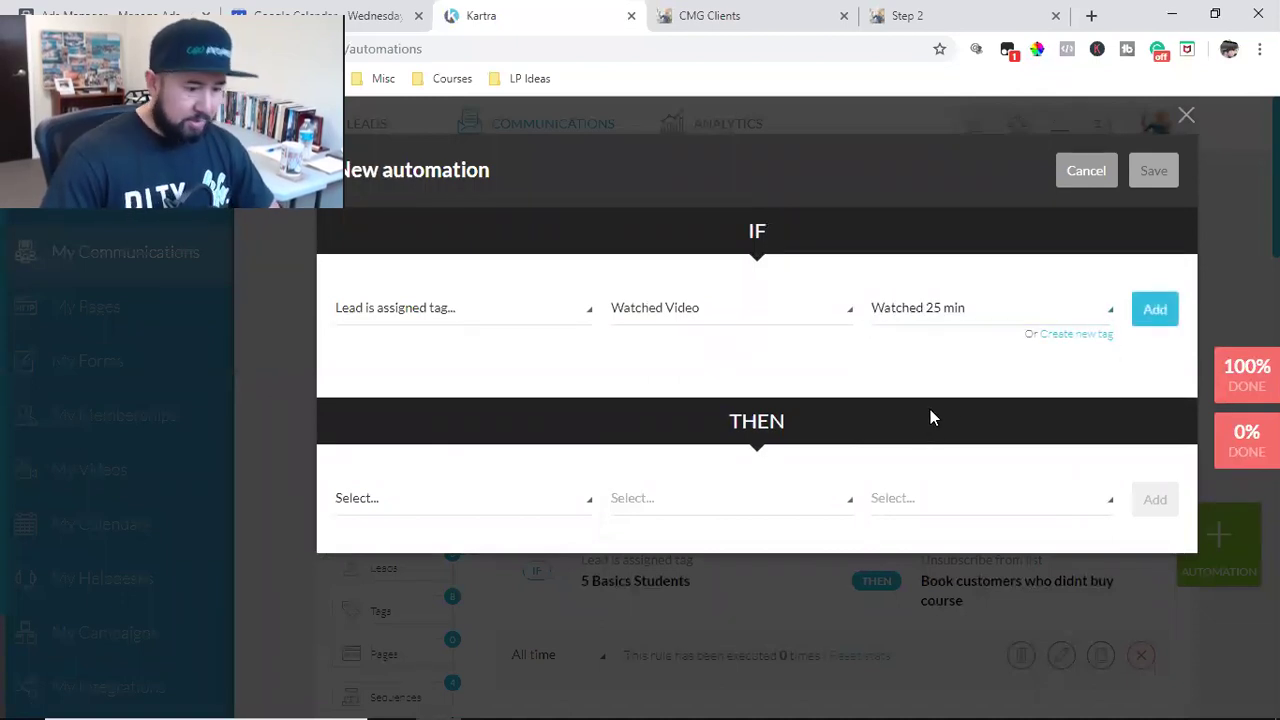
left_click(1157, 312)
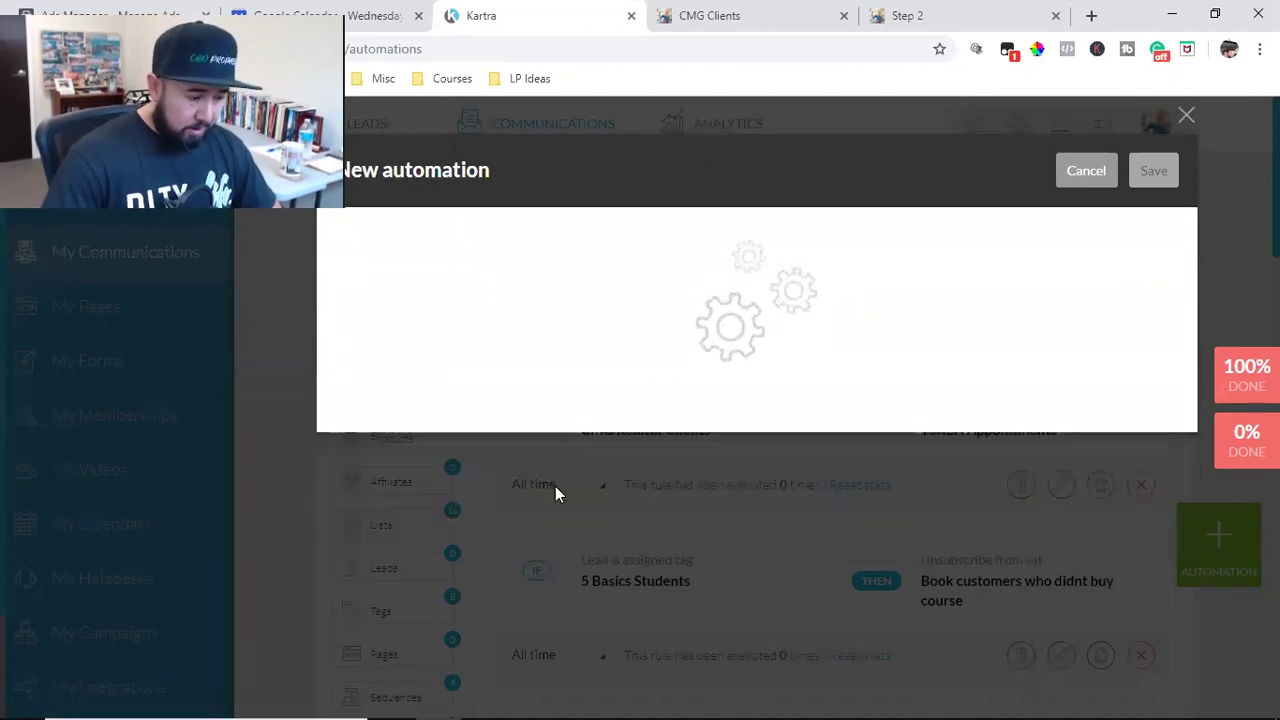
Choose Subscribe to a sequence as the THEN action and close the CMG Clients tab.
left_click(421, 549)
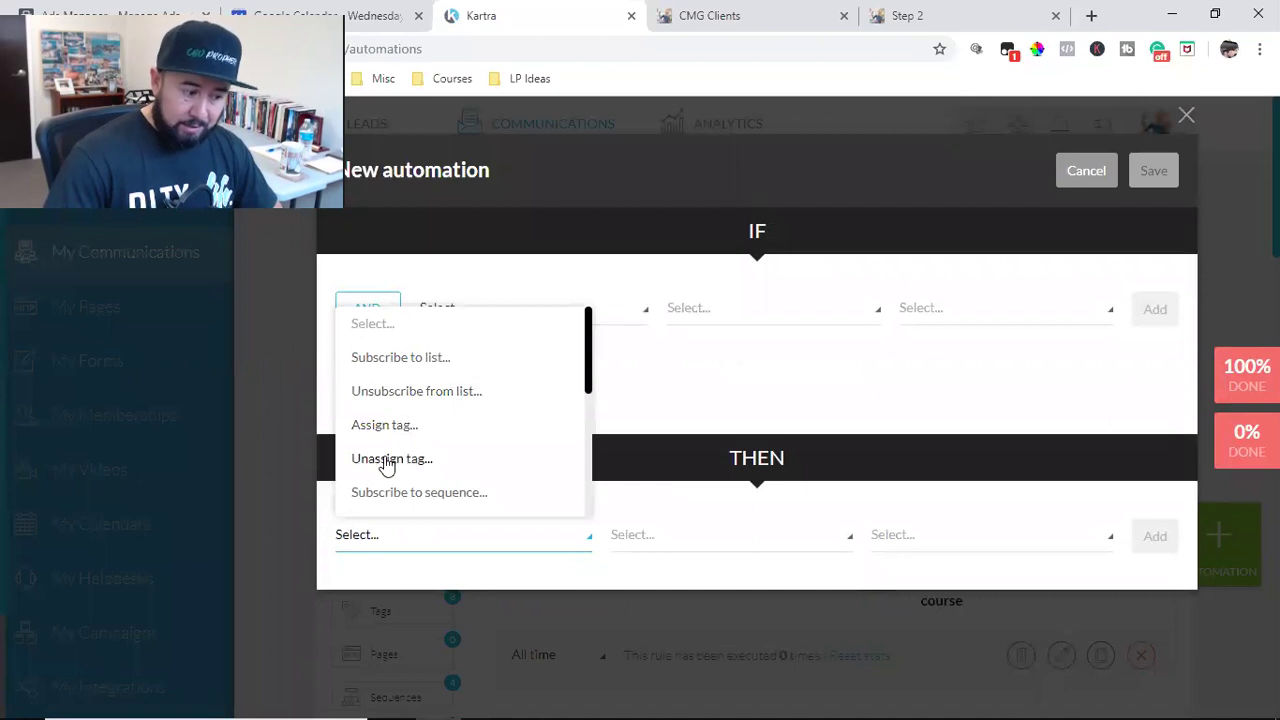
scroll(386, 466, "down", 2)
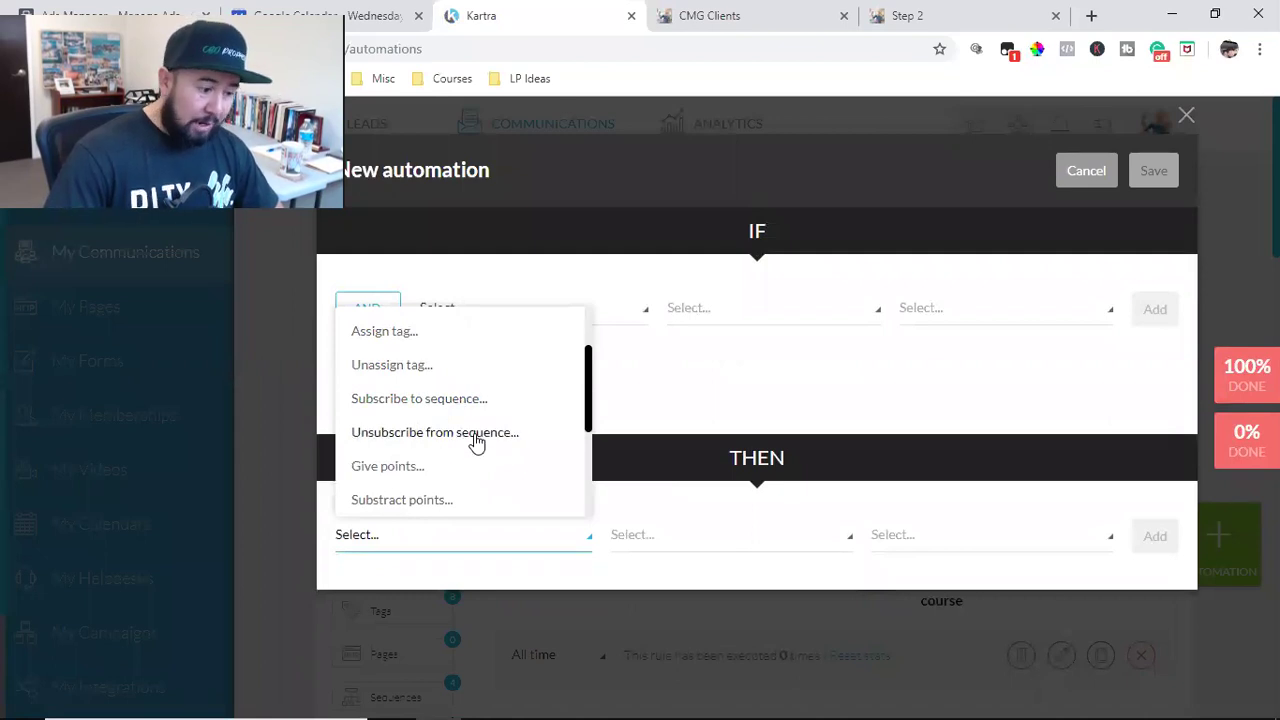
scroll(476, 442, "down", 2)
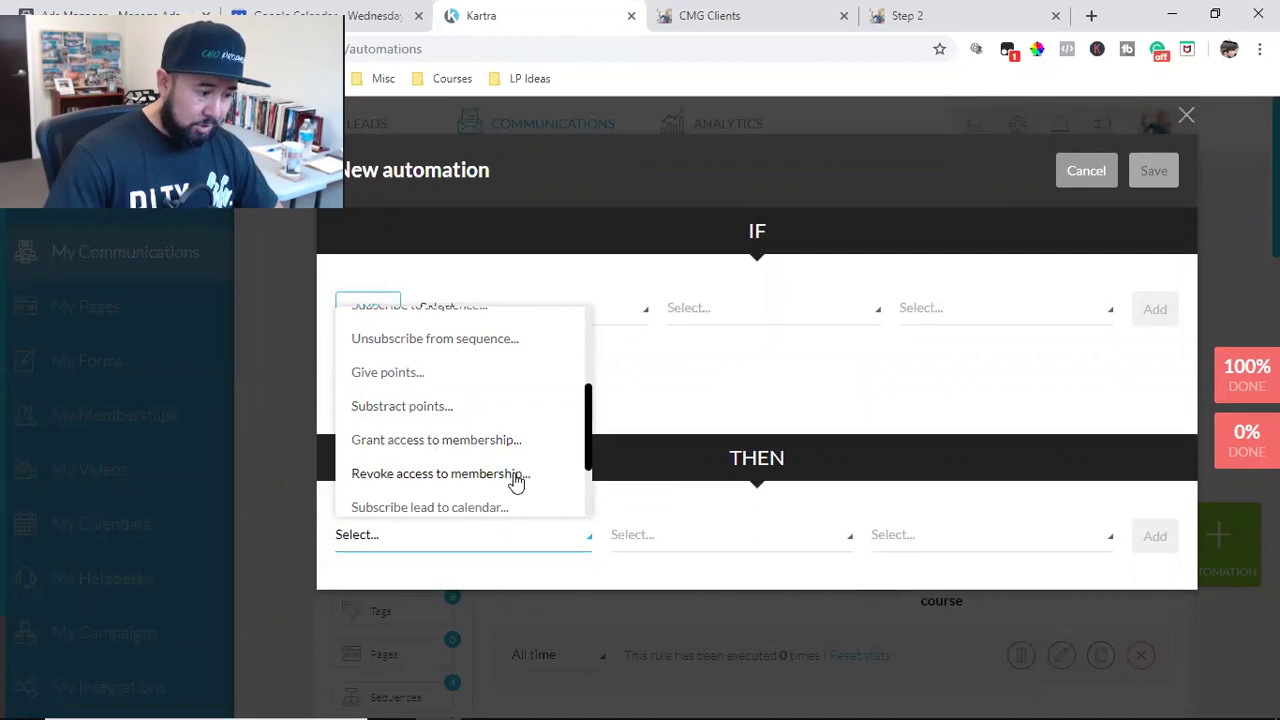
scroll(515, 483, "down", 2)
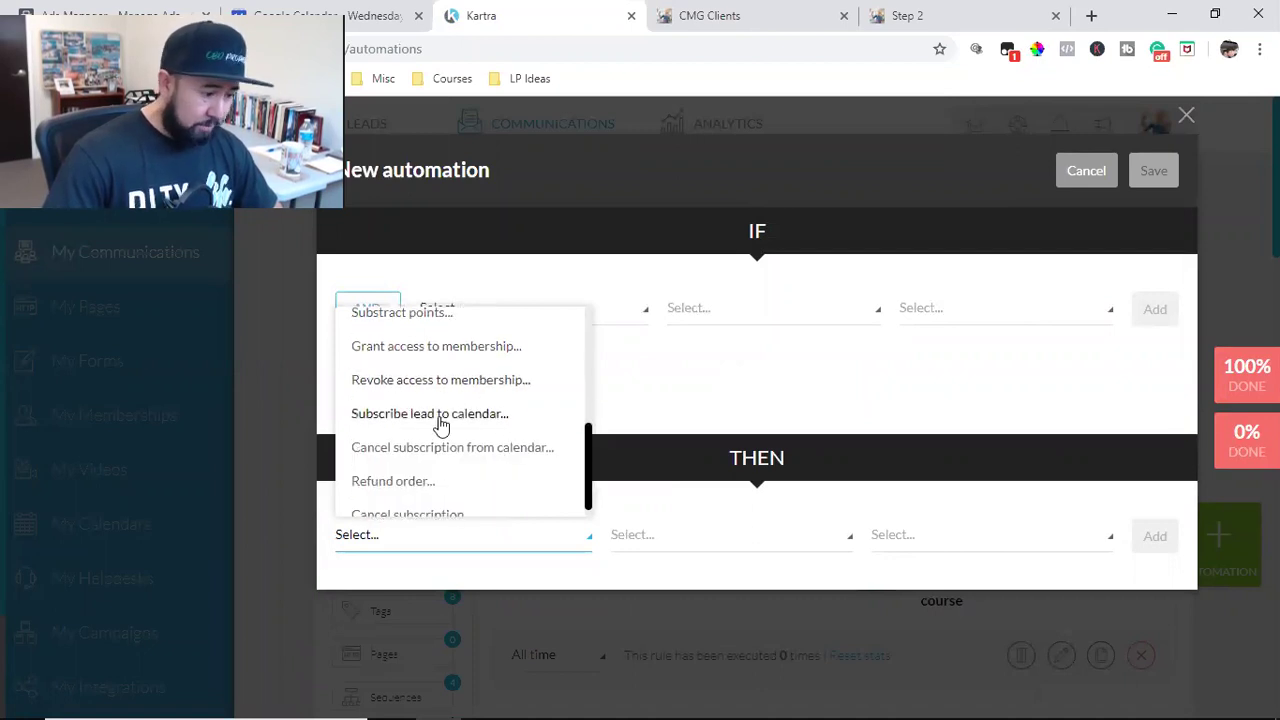
scroll(441, 424, "down", 1)
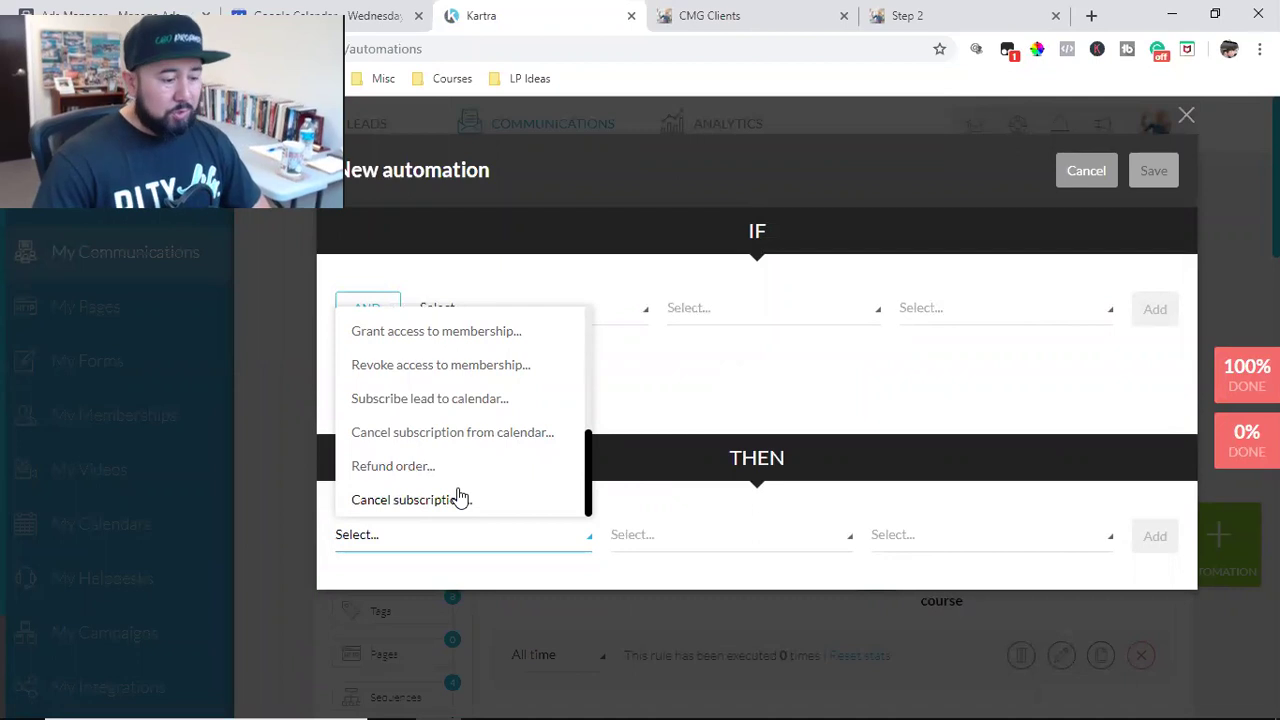
scroll(459, 497, "up", 5)
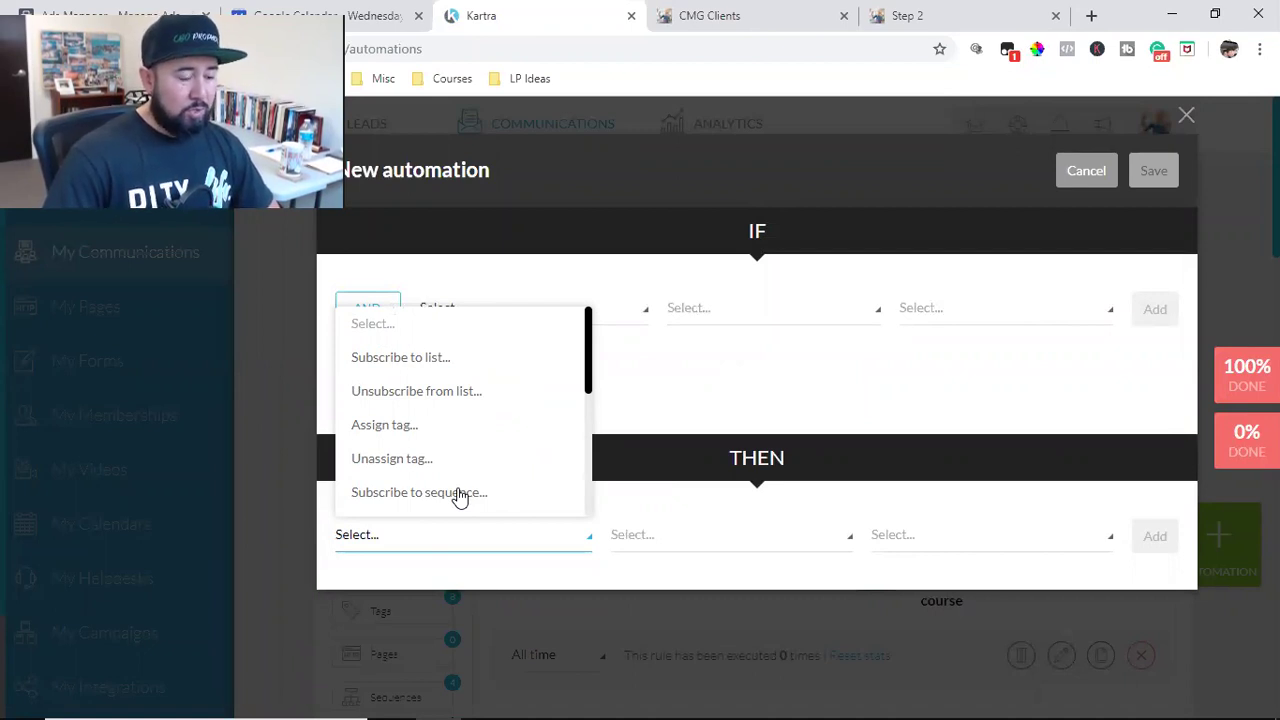
left_click(515, 492)
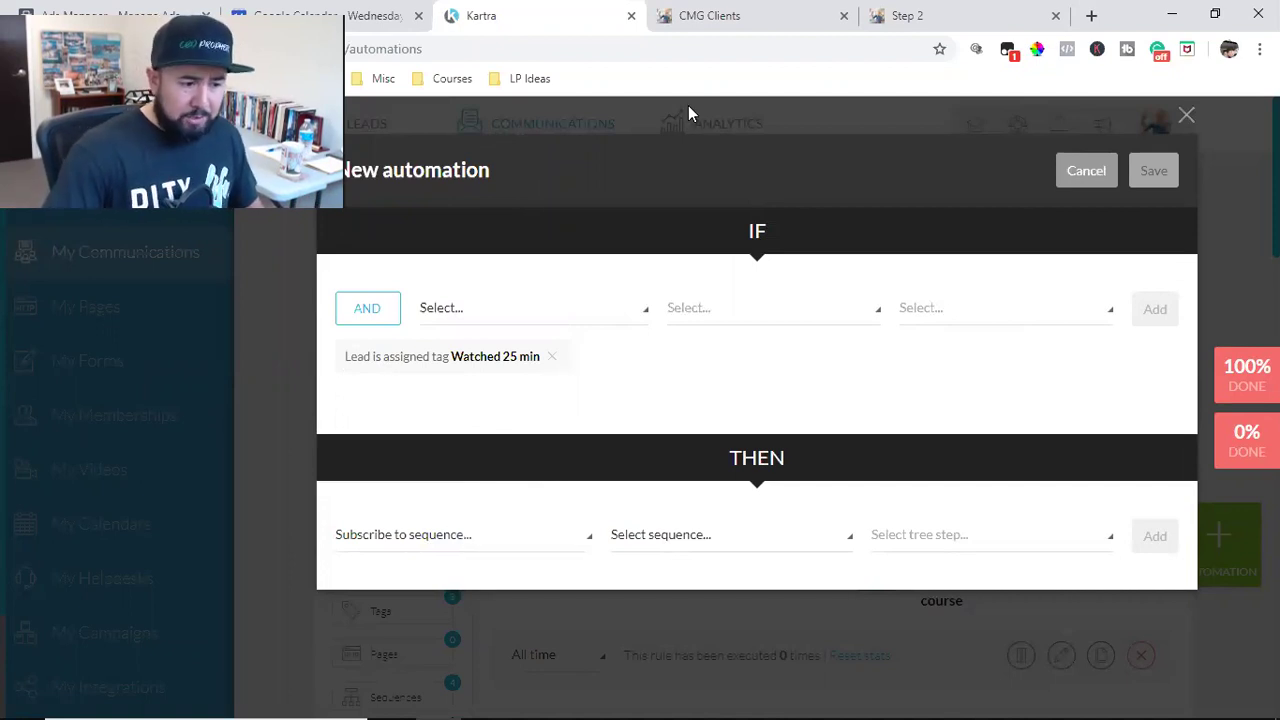
left_click(844, 16)
Review the Step 2 landing page and its 21:57 video, briefly checking back on the automation.
left_click(780, 18)
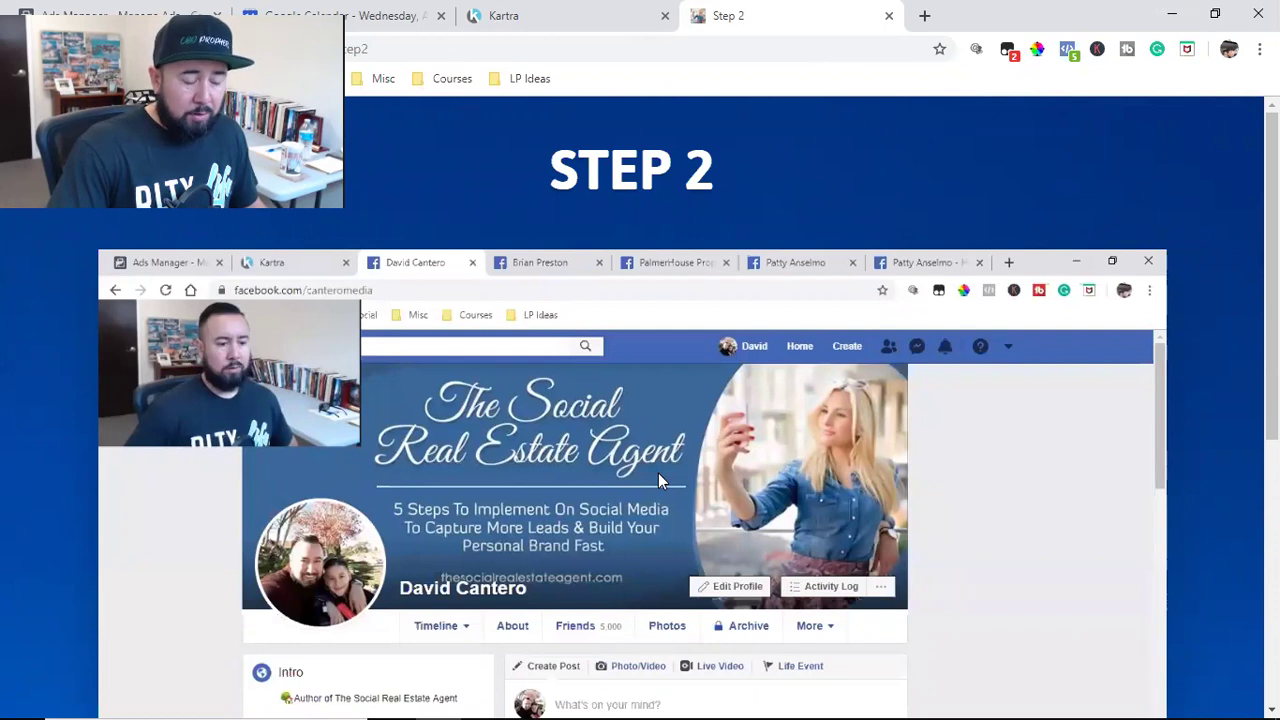
scroll(626, 480, "down", 2)
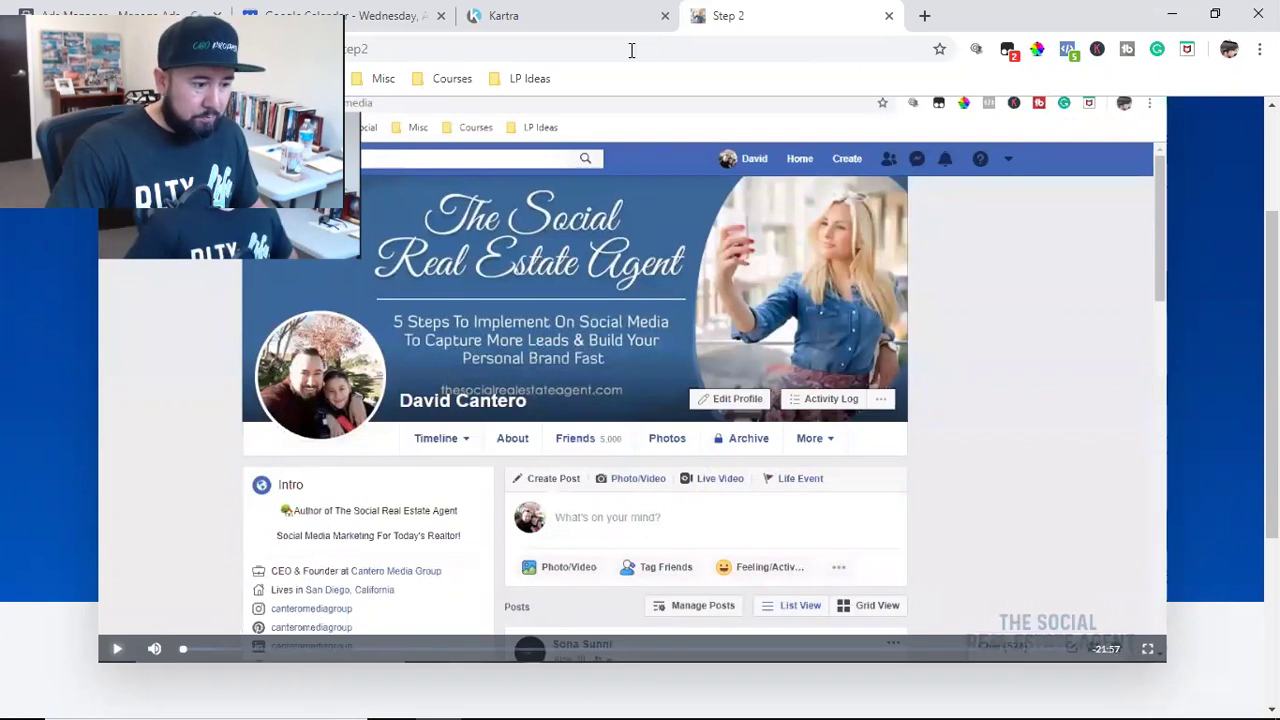
left_click(531, 14)
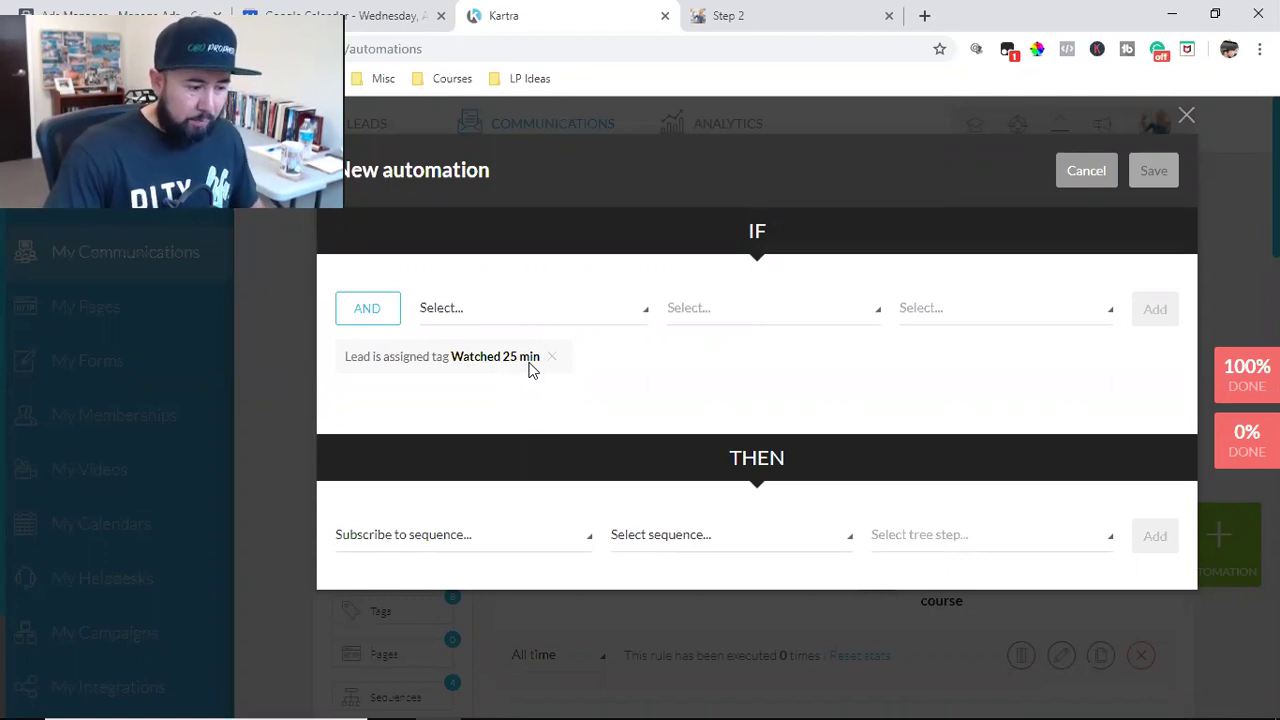
left_click(766, 10)
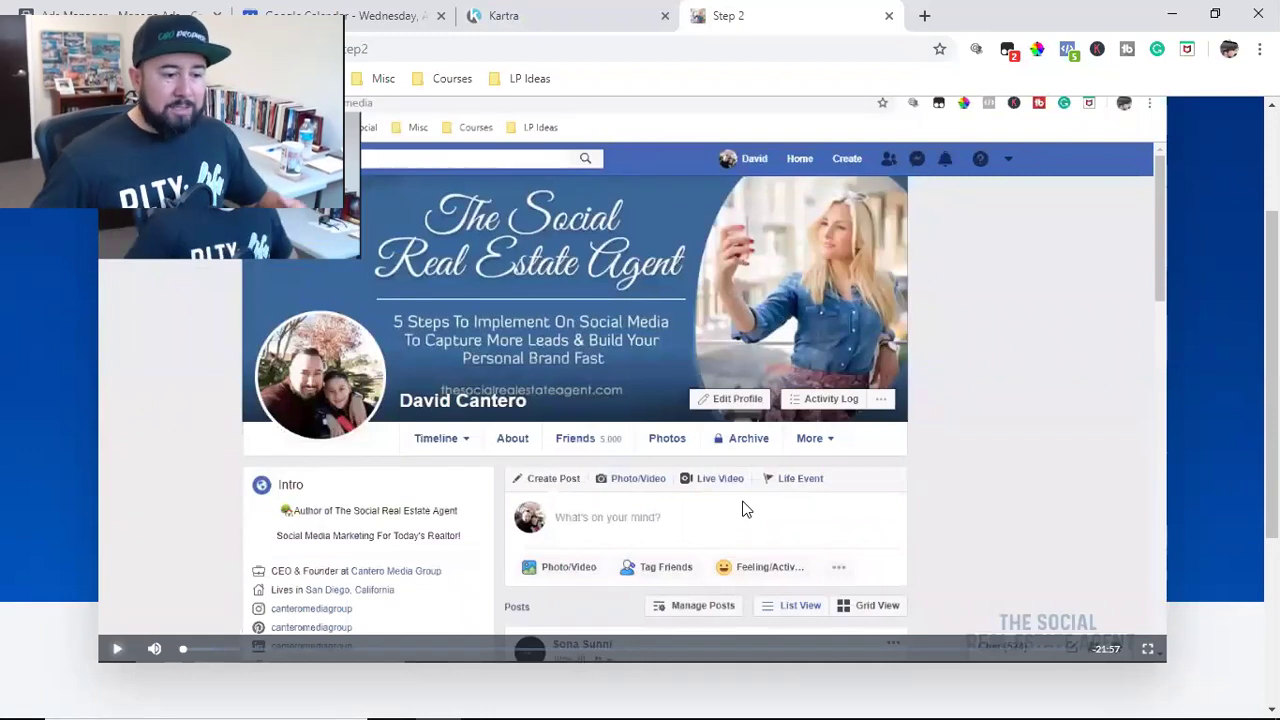
left_click(742, 510)
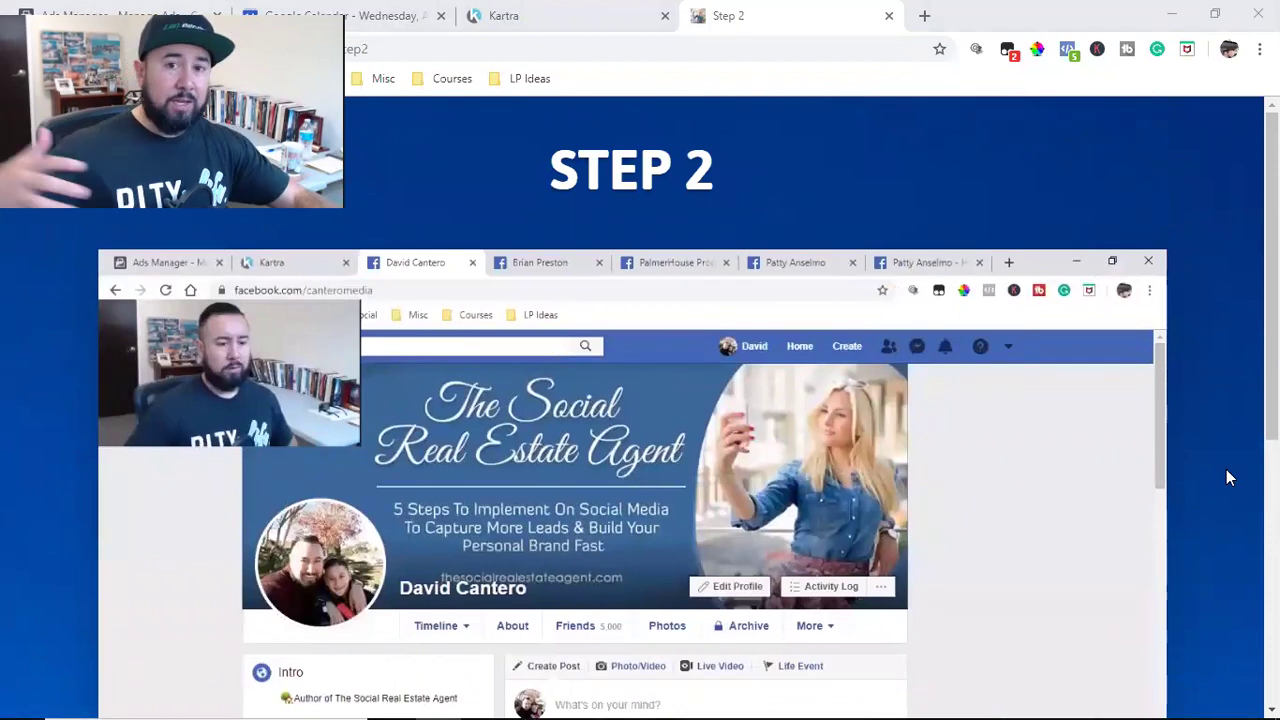
scroll(1190, 478, "down", 3)
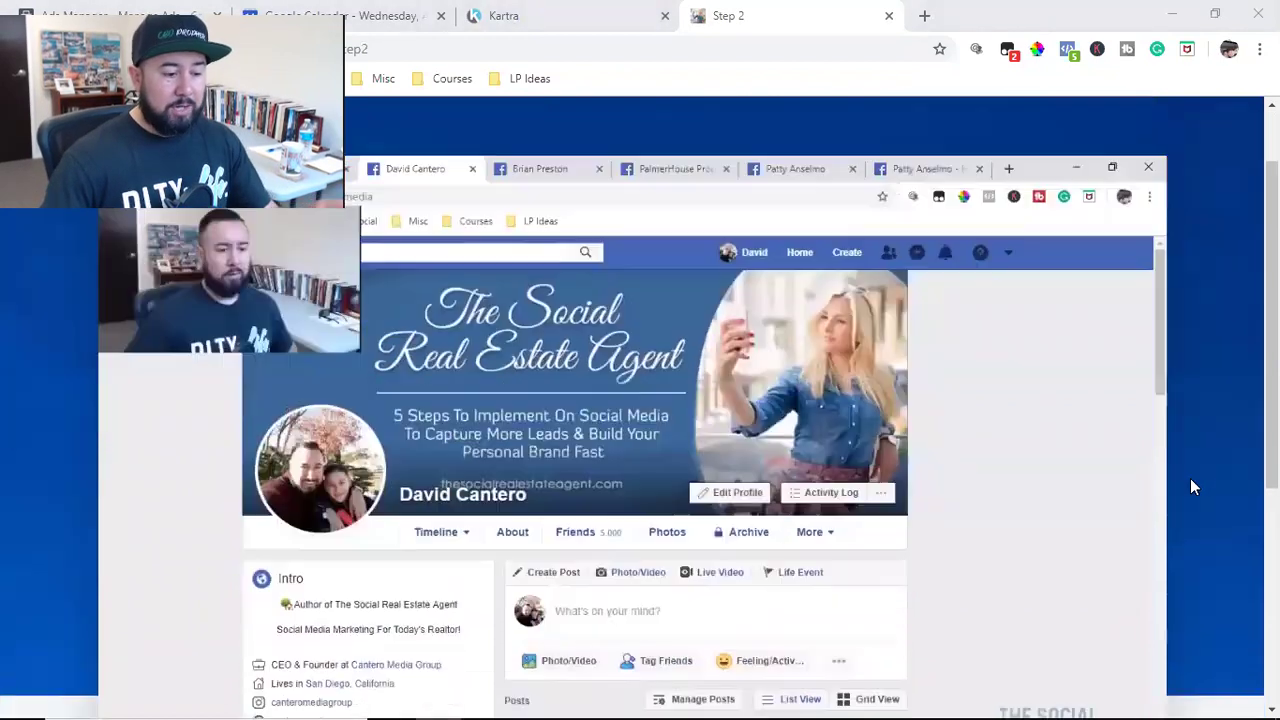
scroll(997, 524, "up", 2)
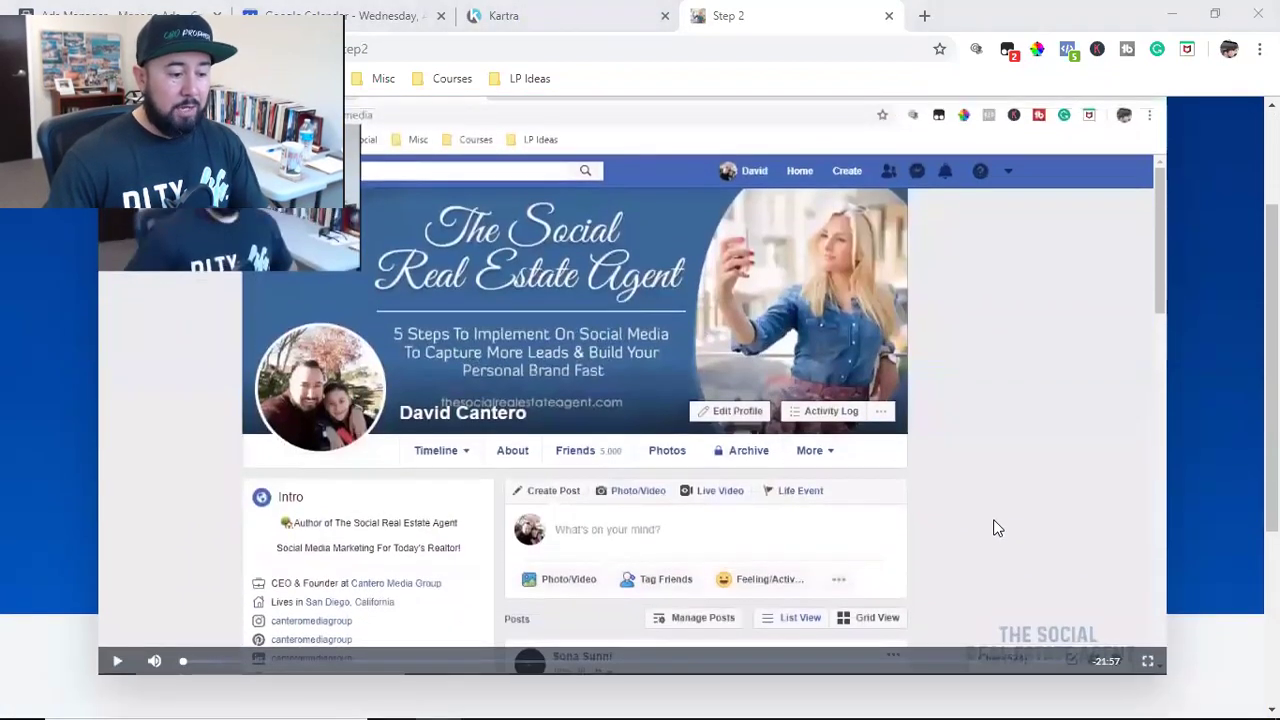
scroll(993, 521, "down", 2)
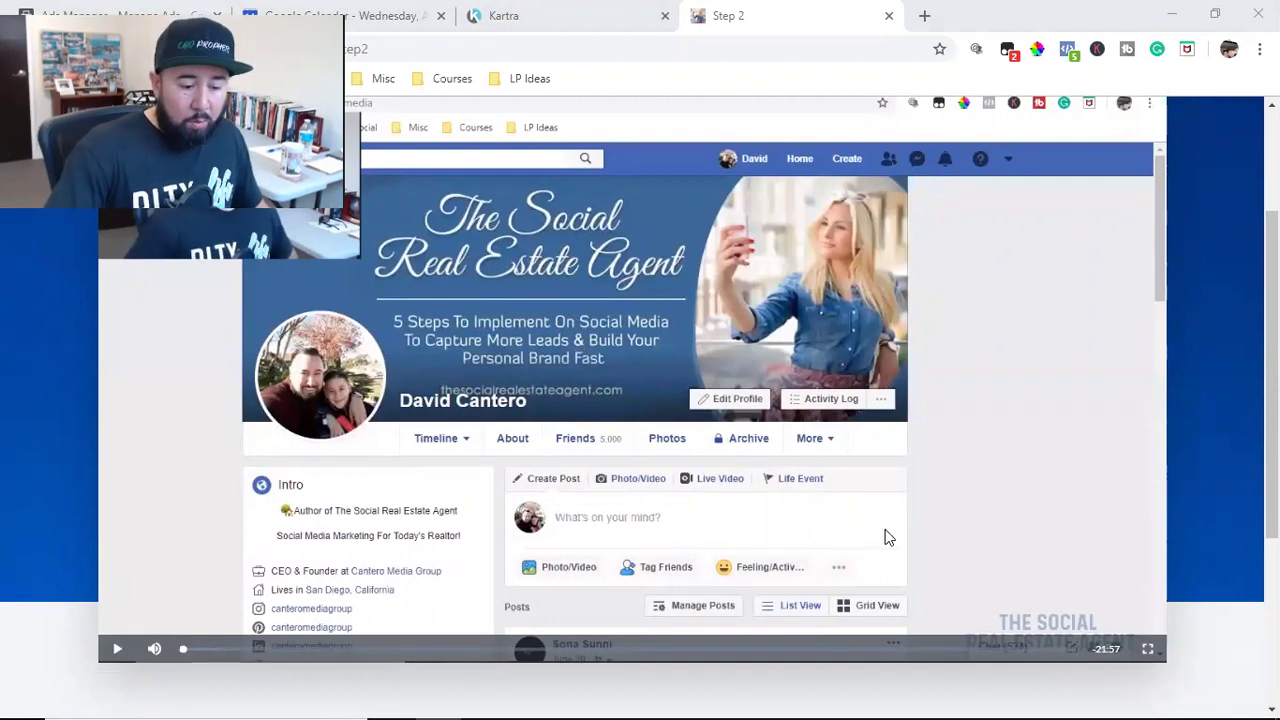
scroll(883, 540, "up", 2)
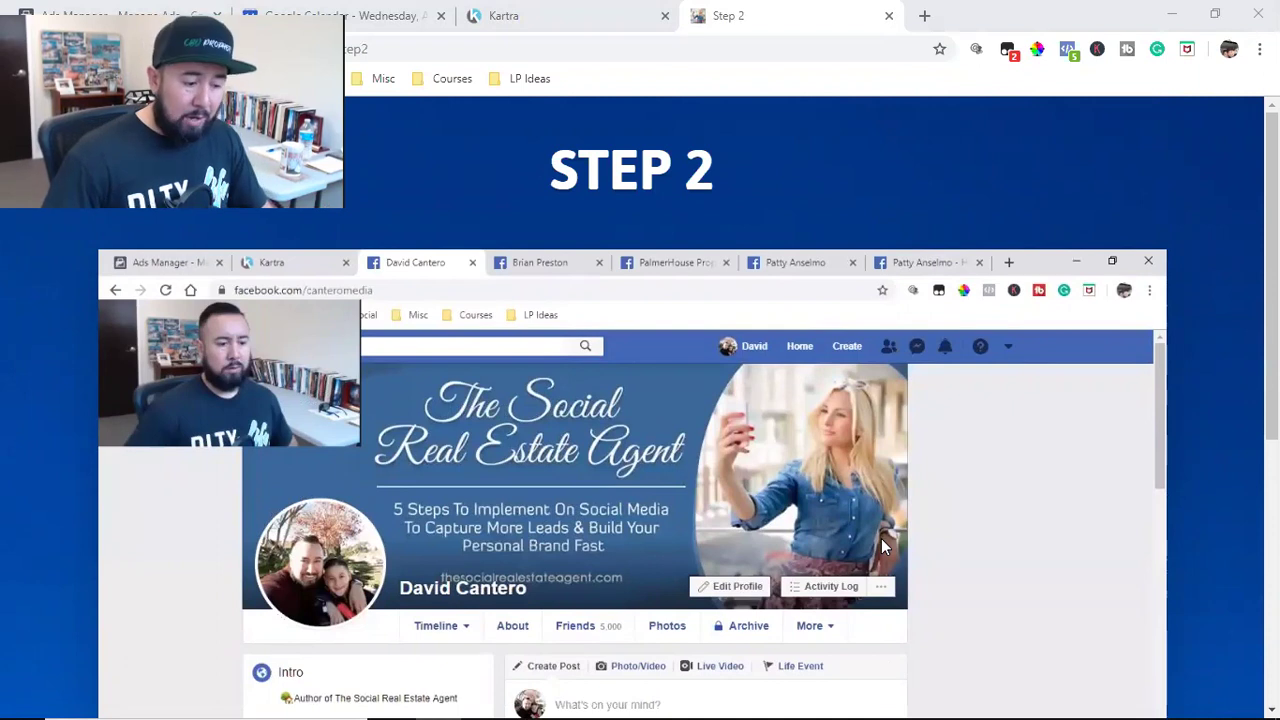
scroll(881, 545, "down", 2)
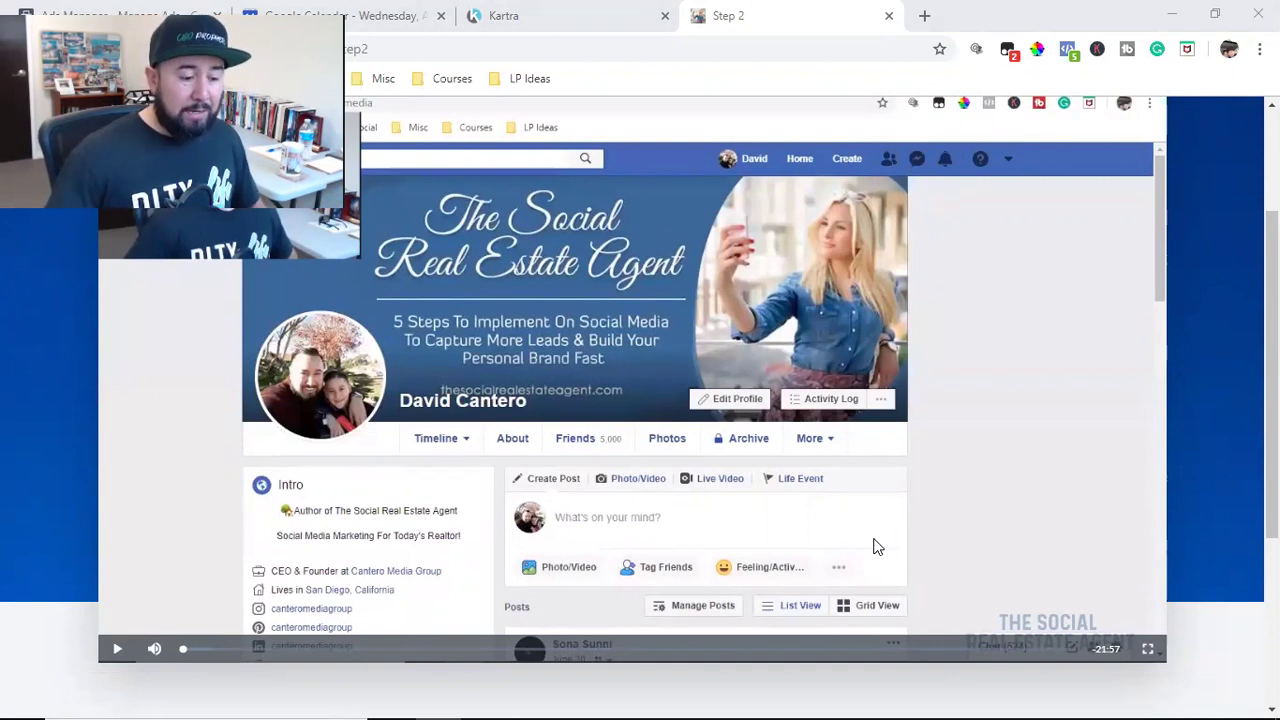
left_click(873, 547)
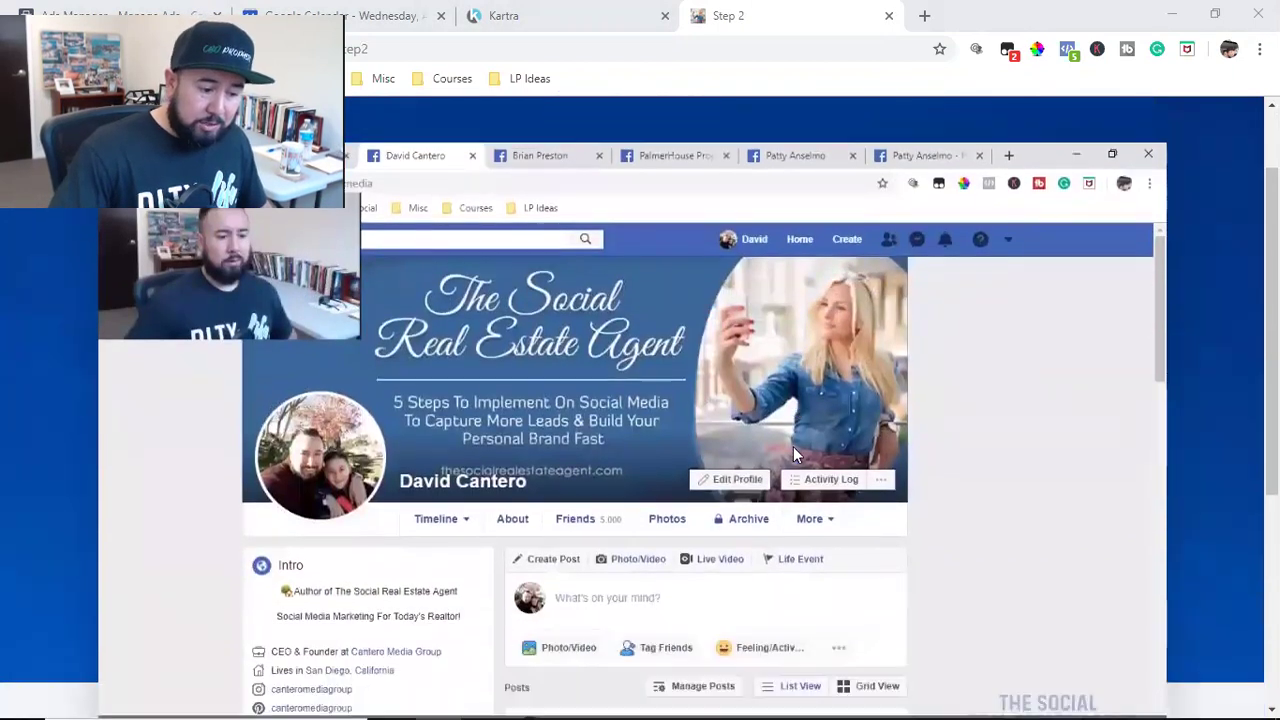
left_click(793, 446)
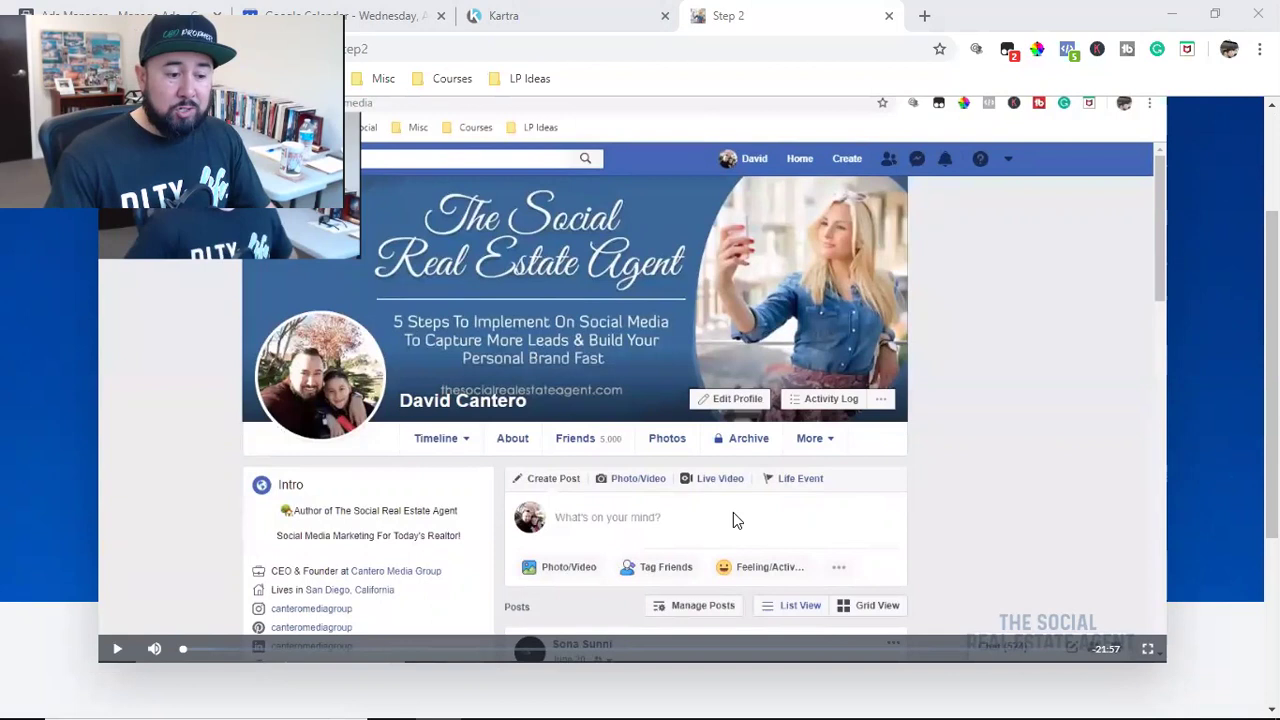
scroll(733, 513, "up", 2)
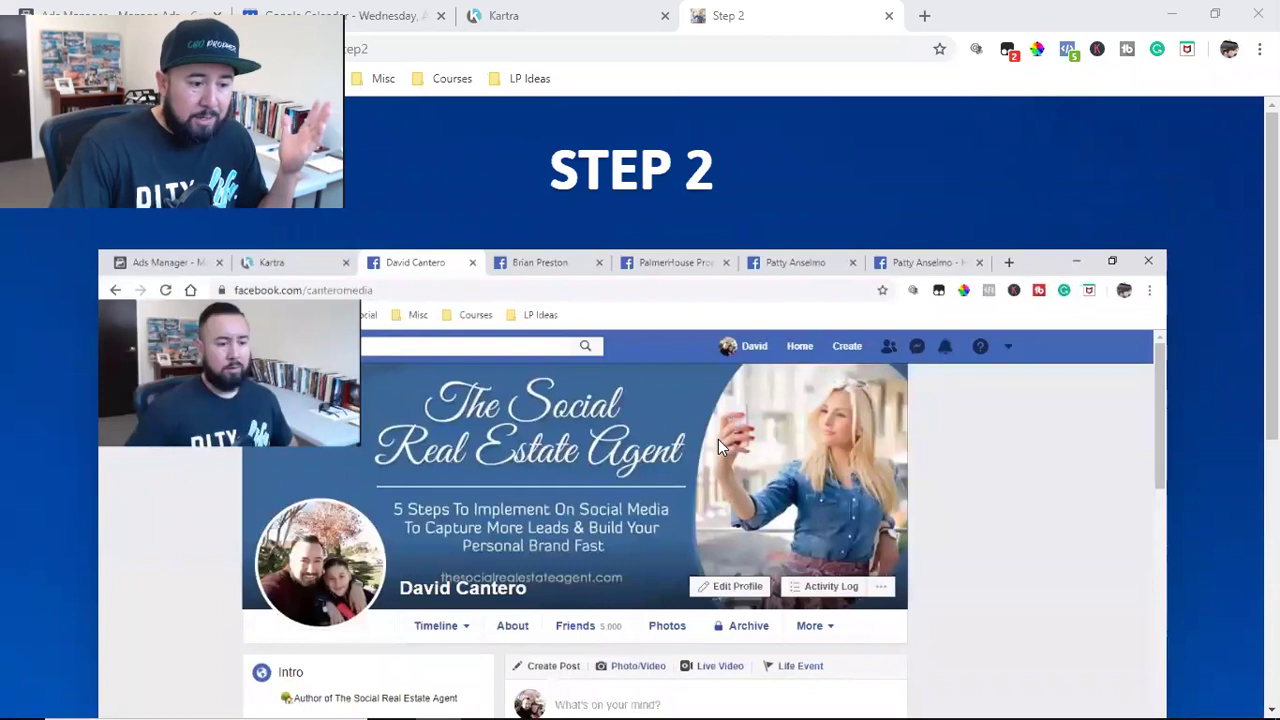
scroll(718, 439, "down", 2)
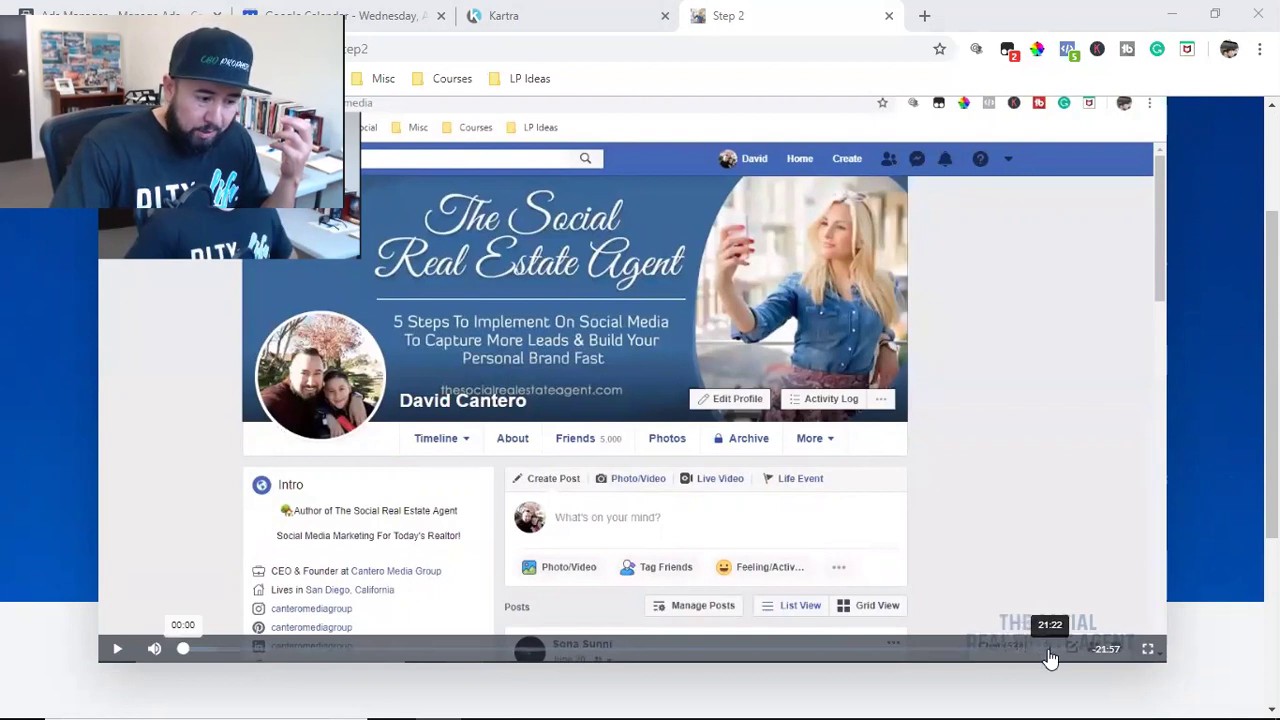
scroll(1050, 658, "up", 2)
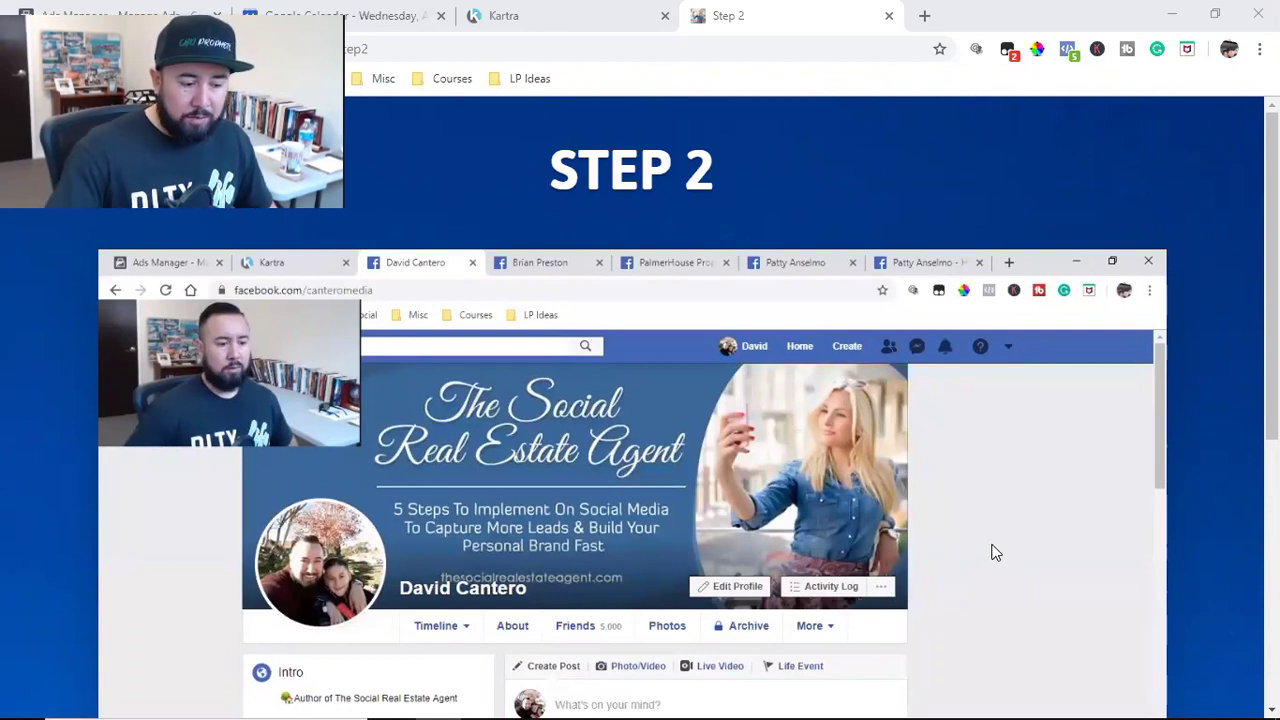
scroll(995, 552, "down", 2)
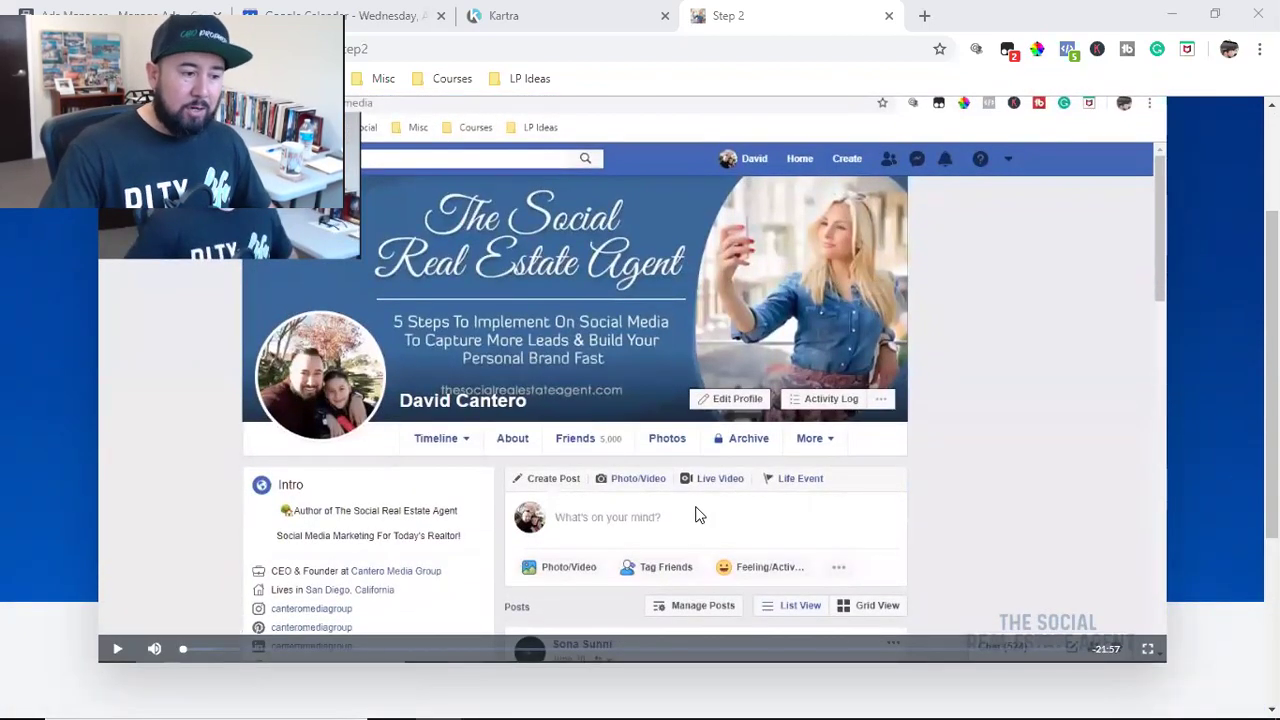
Set THEN to subscribe to Enspired Solar Appointments at step 1 and save the automation.
left_click(592, 8)
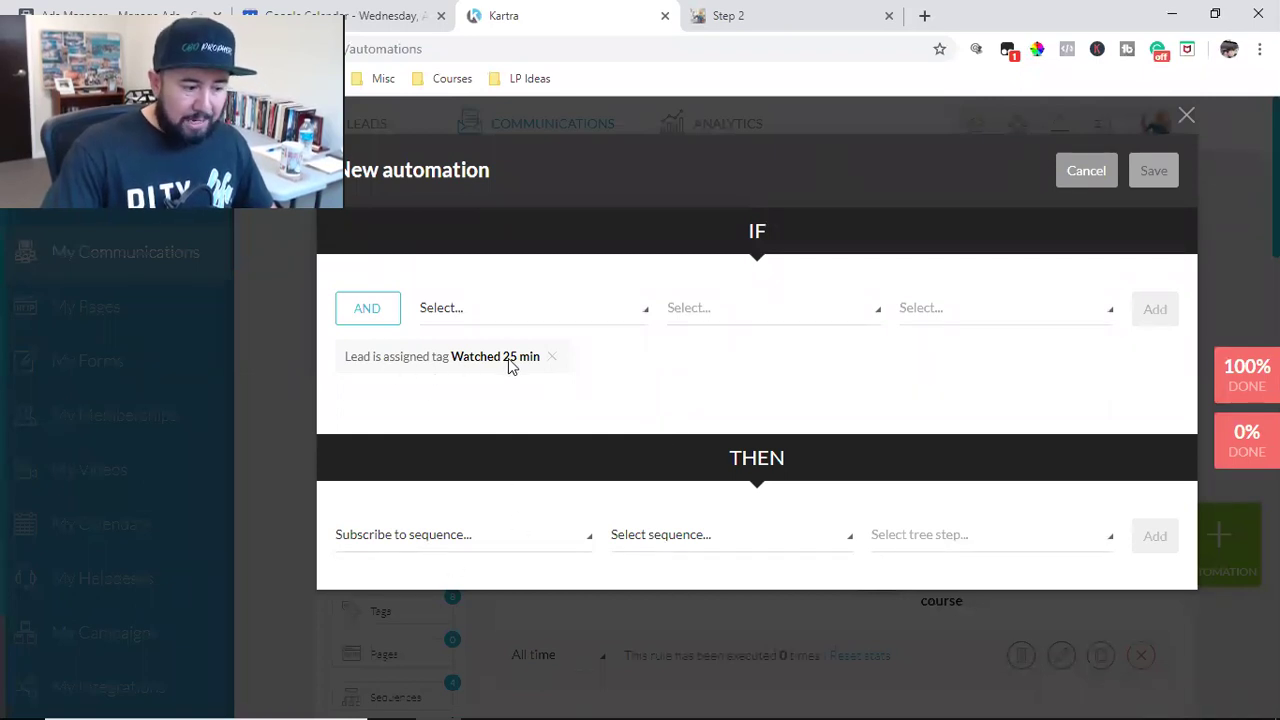
left_click(408, 538)
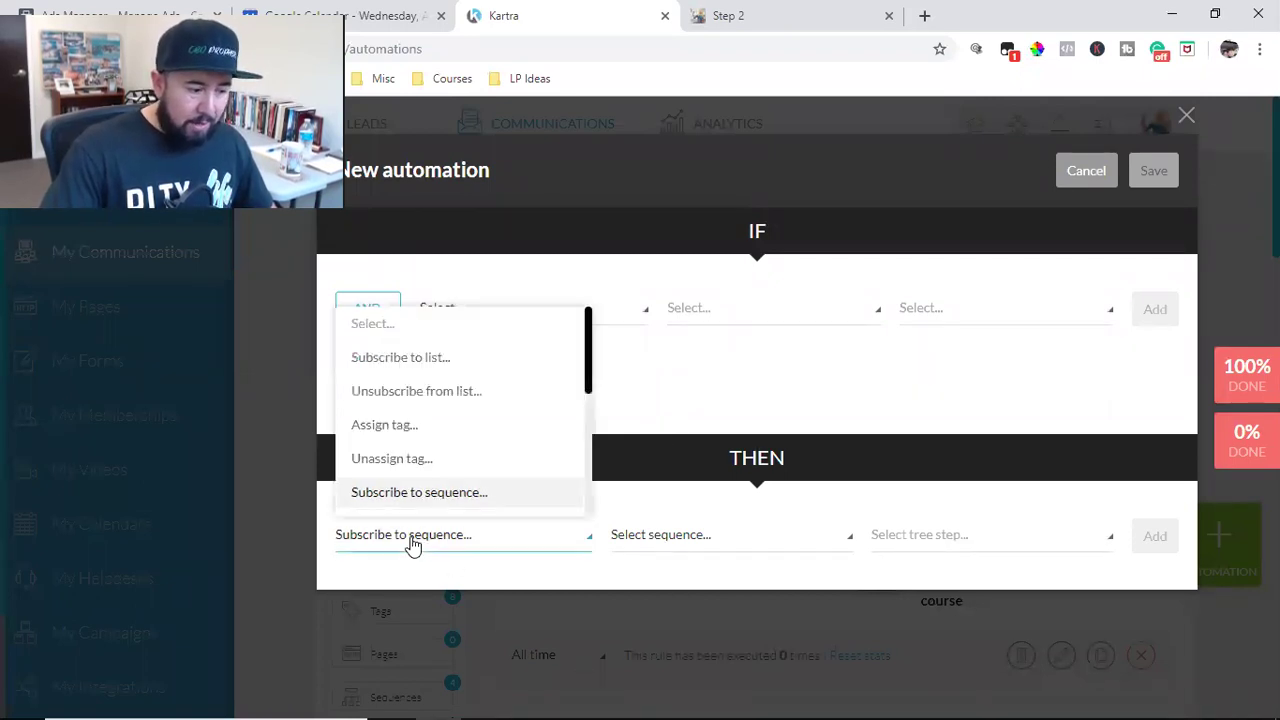
left_click(428, 500)
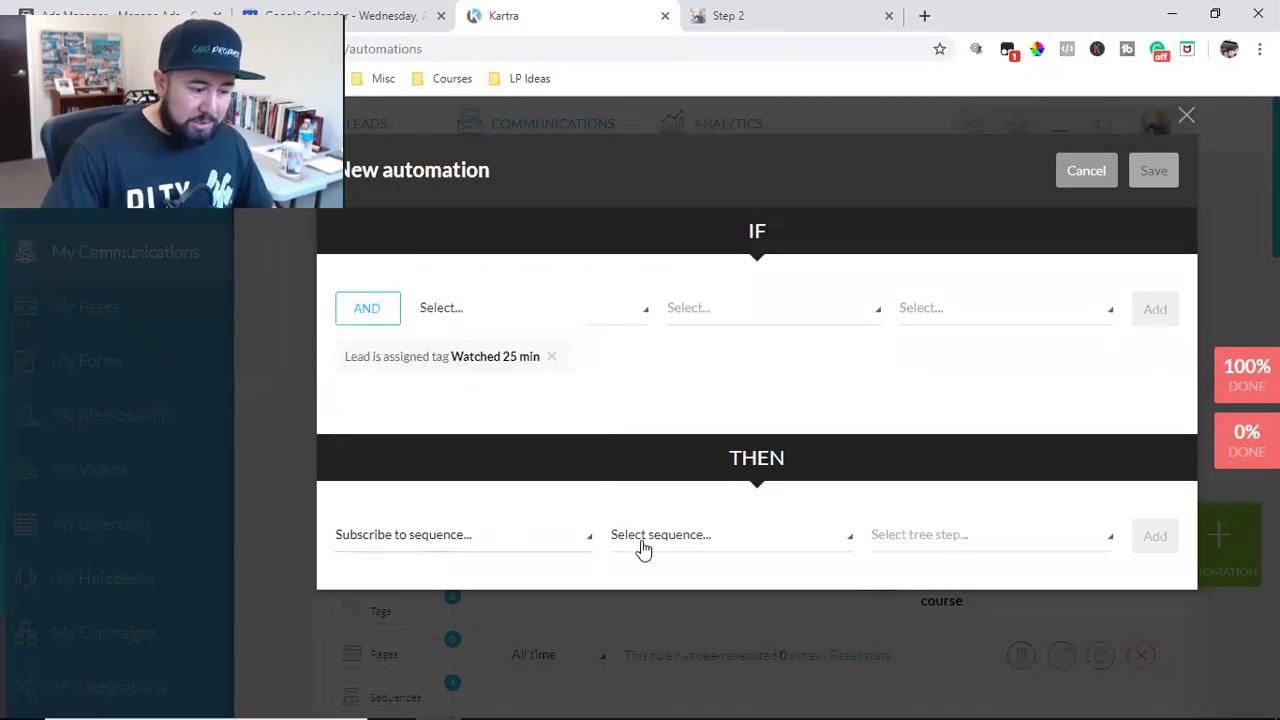
left_click(758, 543)
scroll(714, 438, "down", 4)
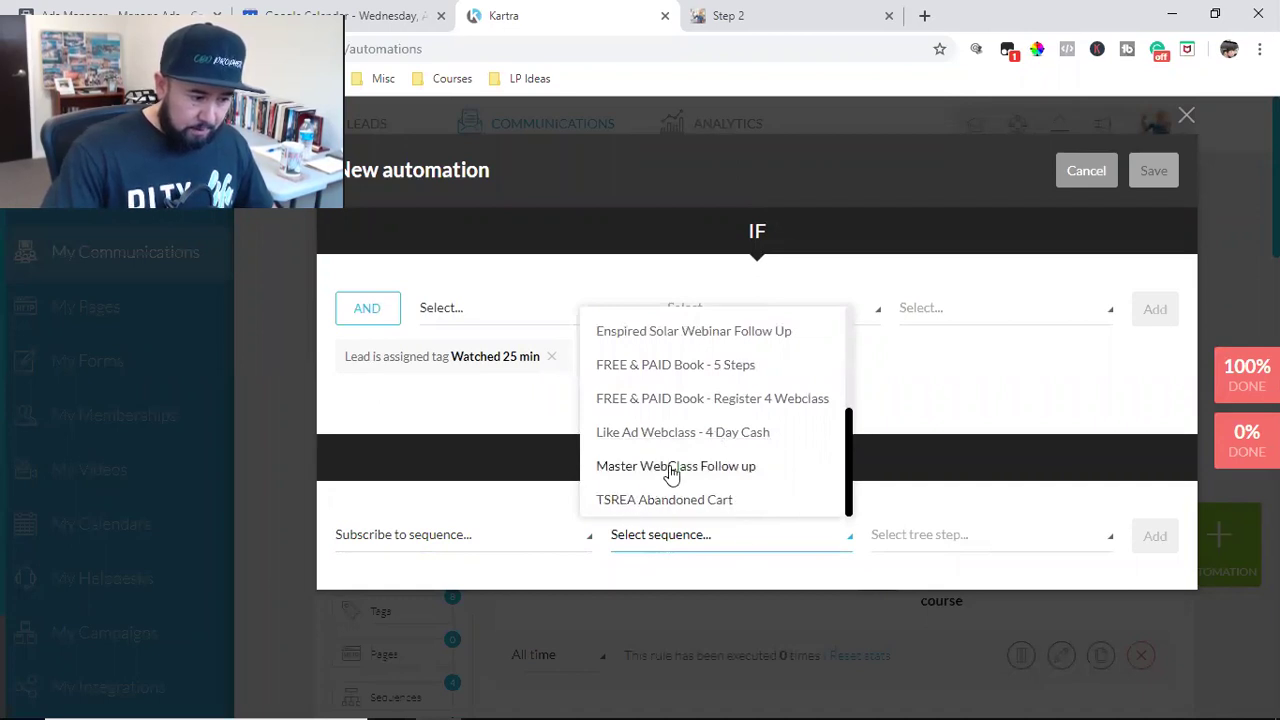
scroll(672, 462, "up", 2)
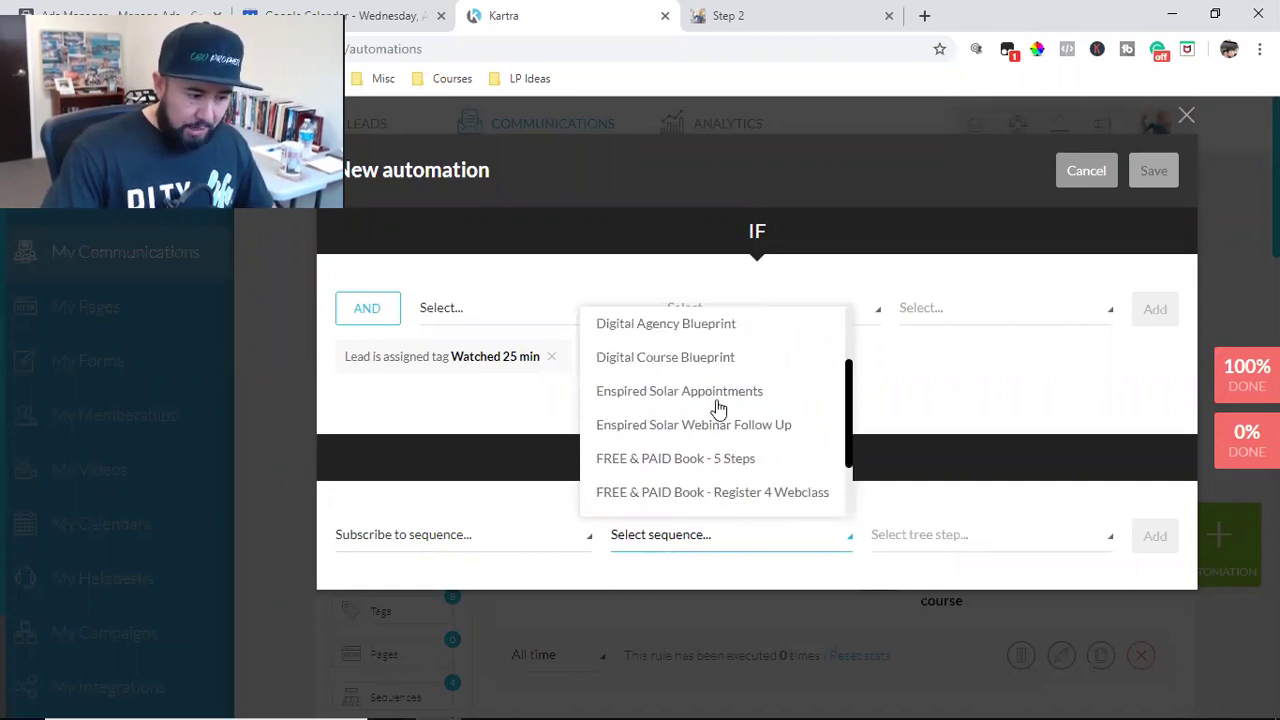
left_click(657, 400)
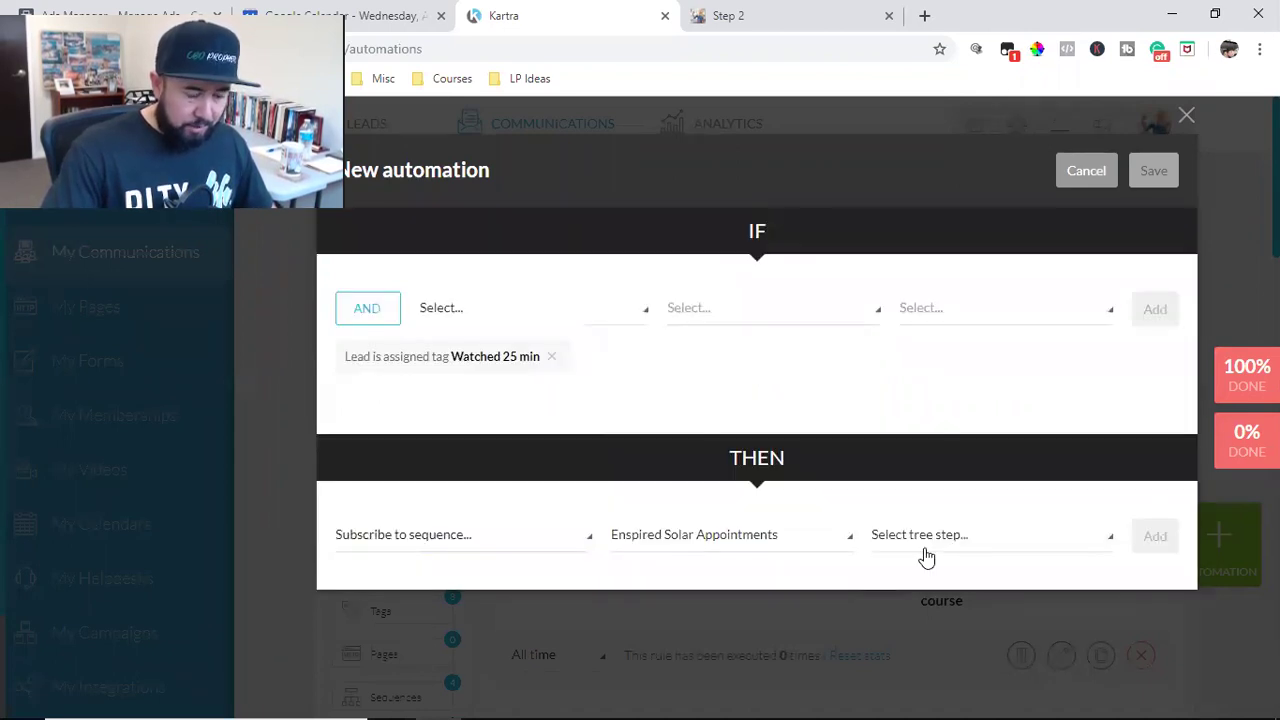
left_click(936, 550)
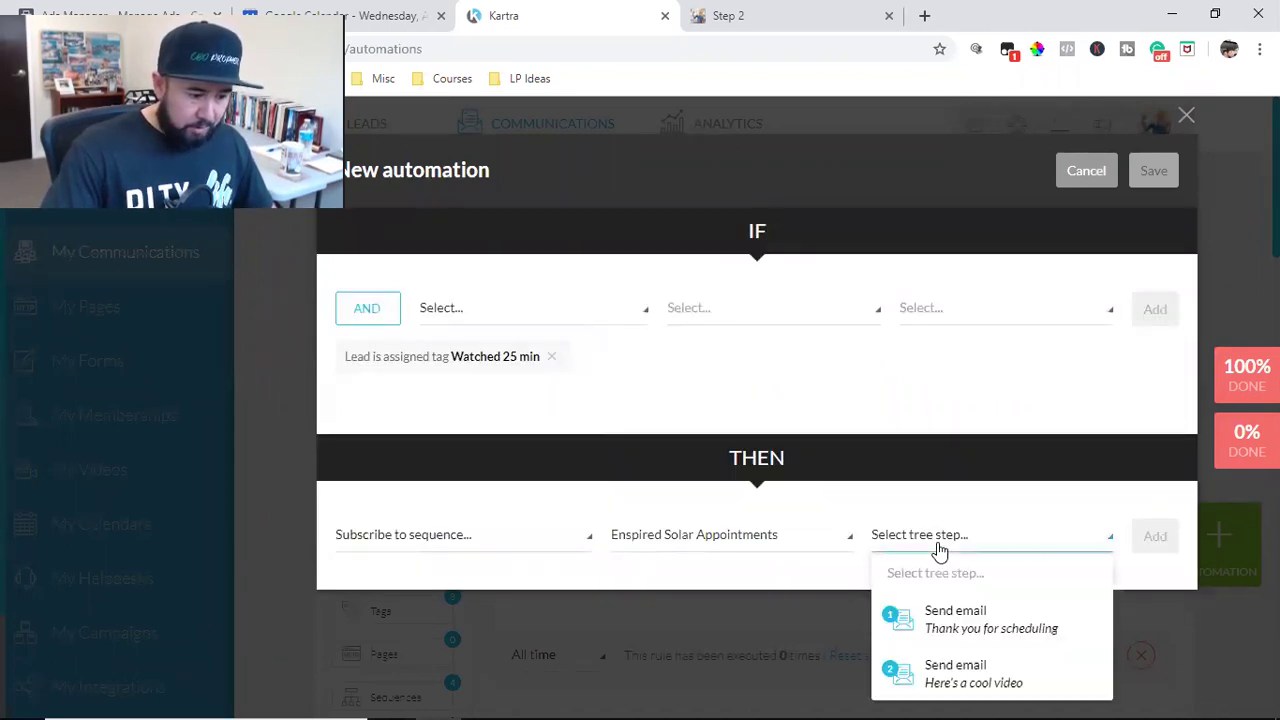
left_click(947, 614)
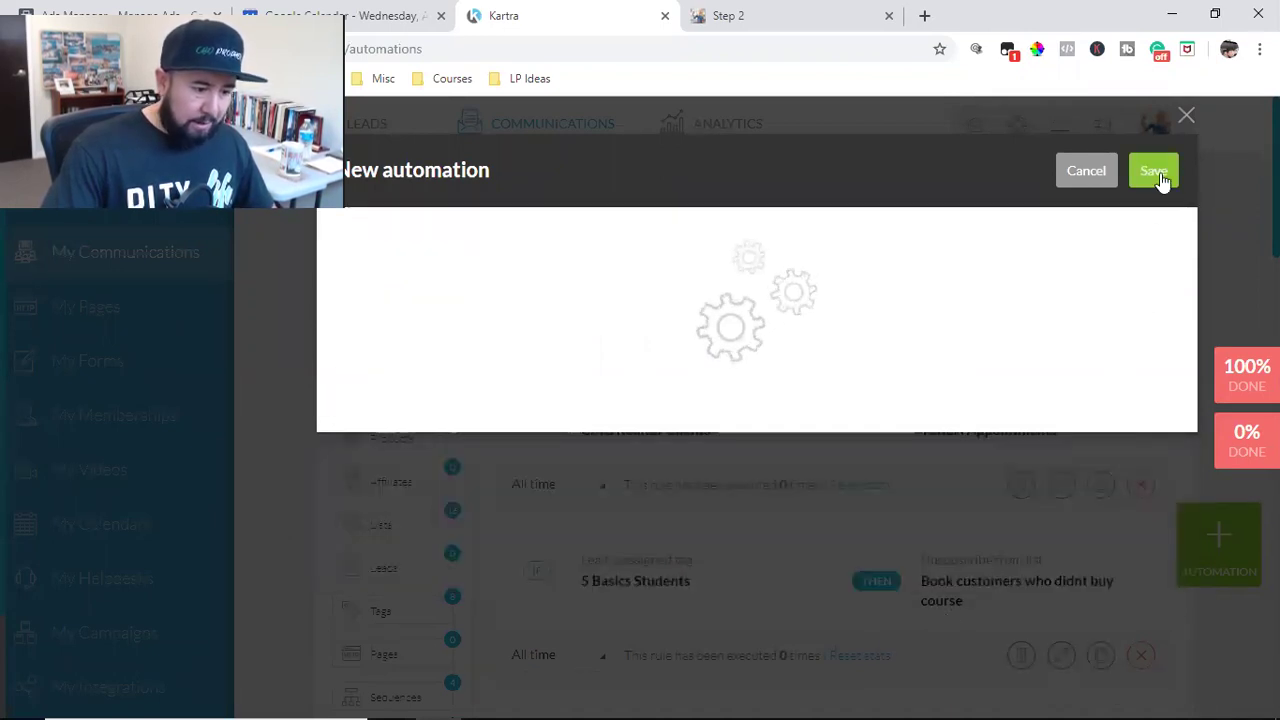
left_click(1155, 177)
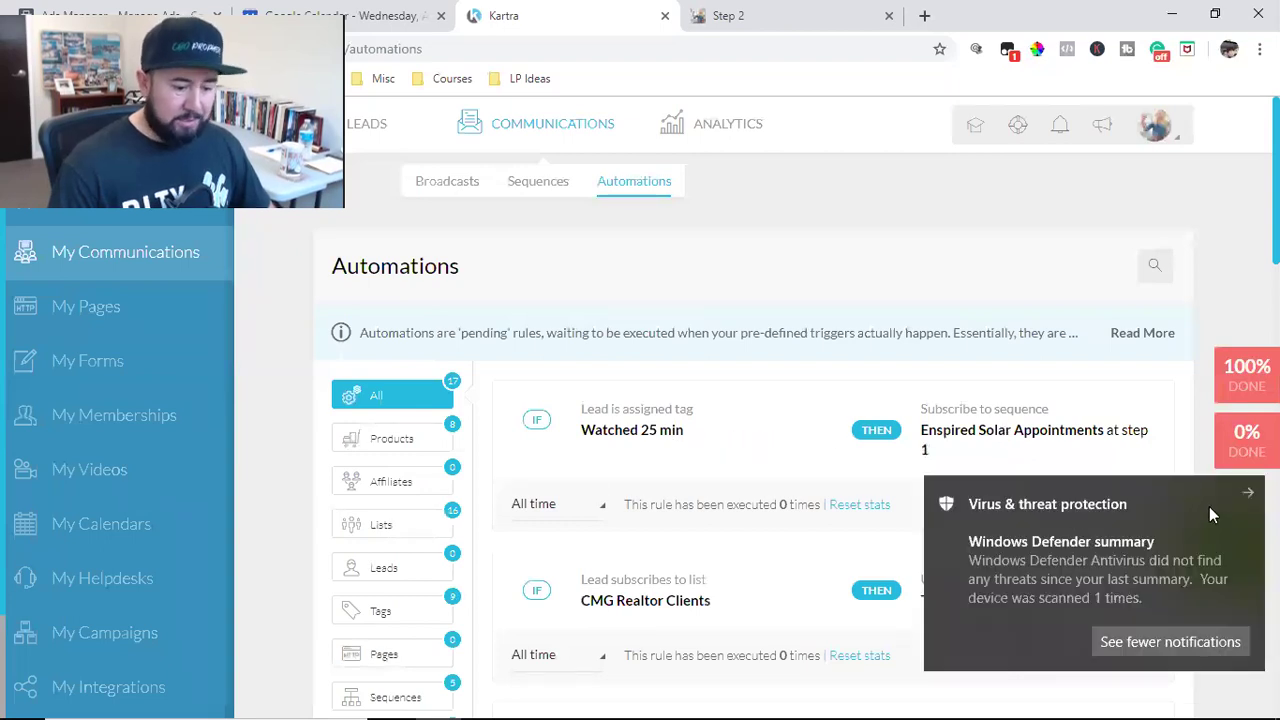
Delete the test Watched 25 min automation rule, leaving 16 rules.
left_click(1247, 493)
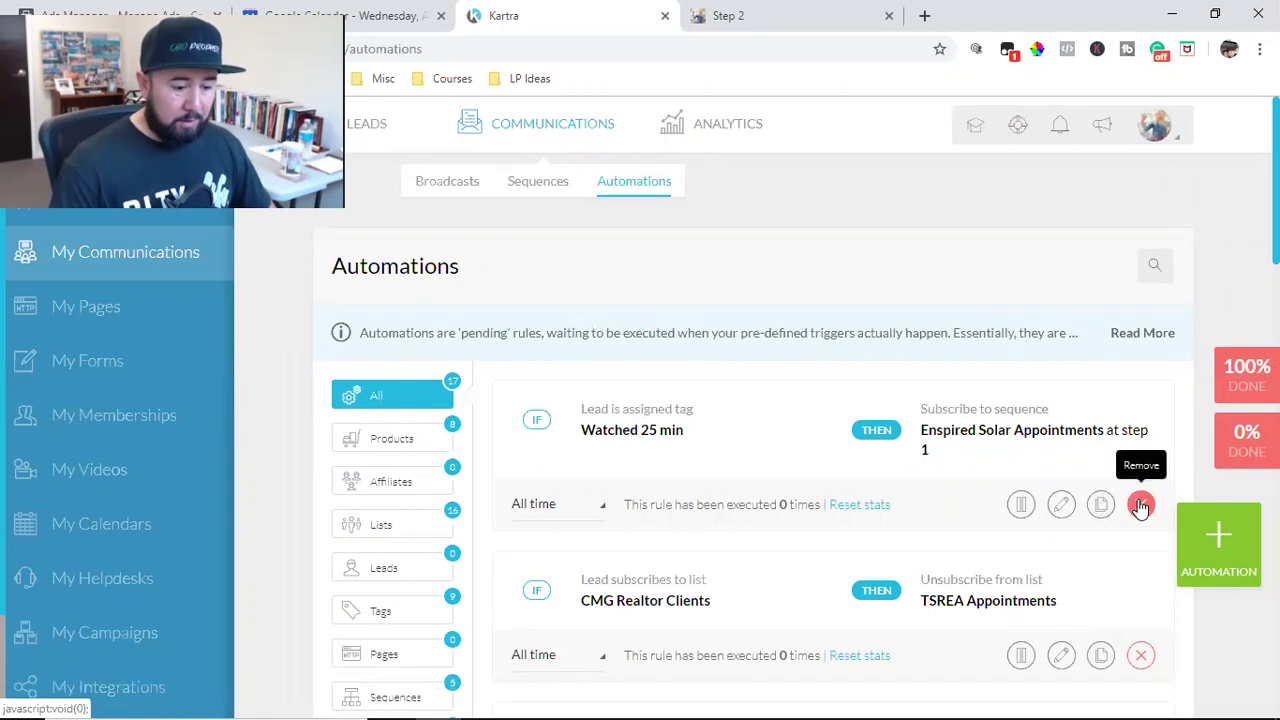
left_click(1060, 507)
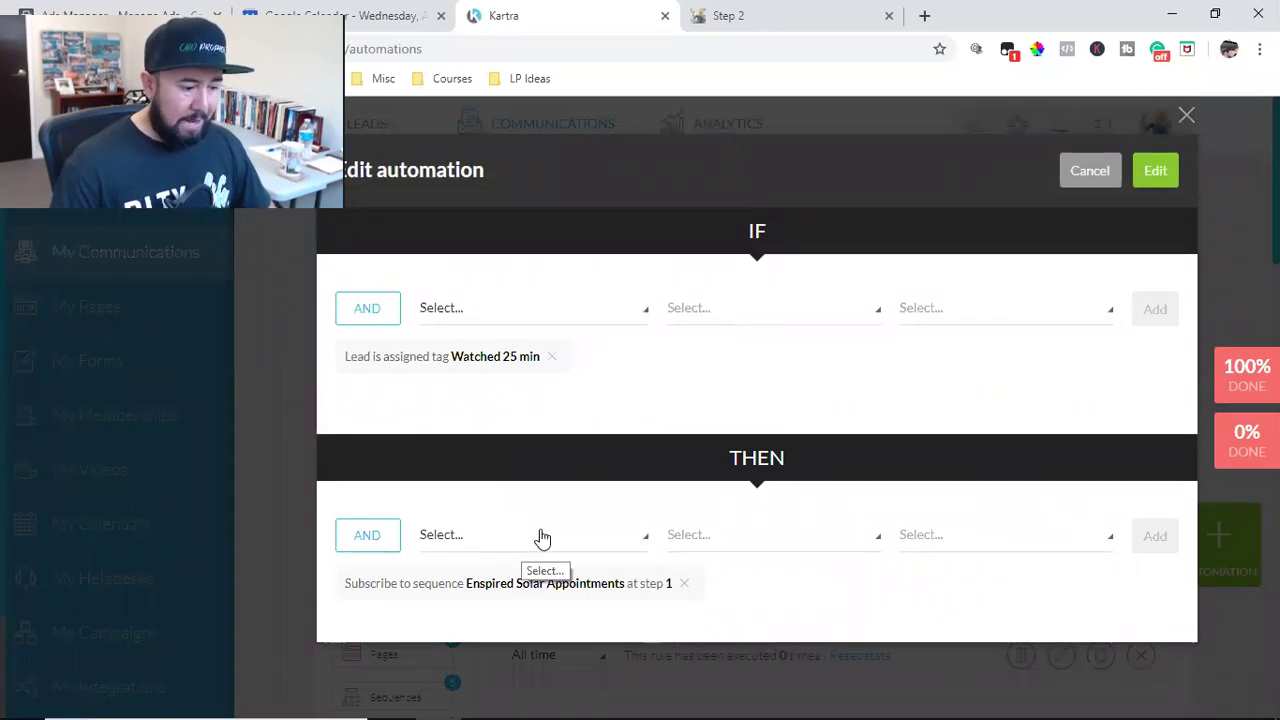
left_click(1092, 171)
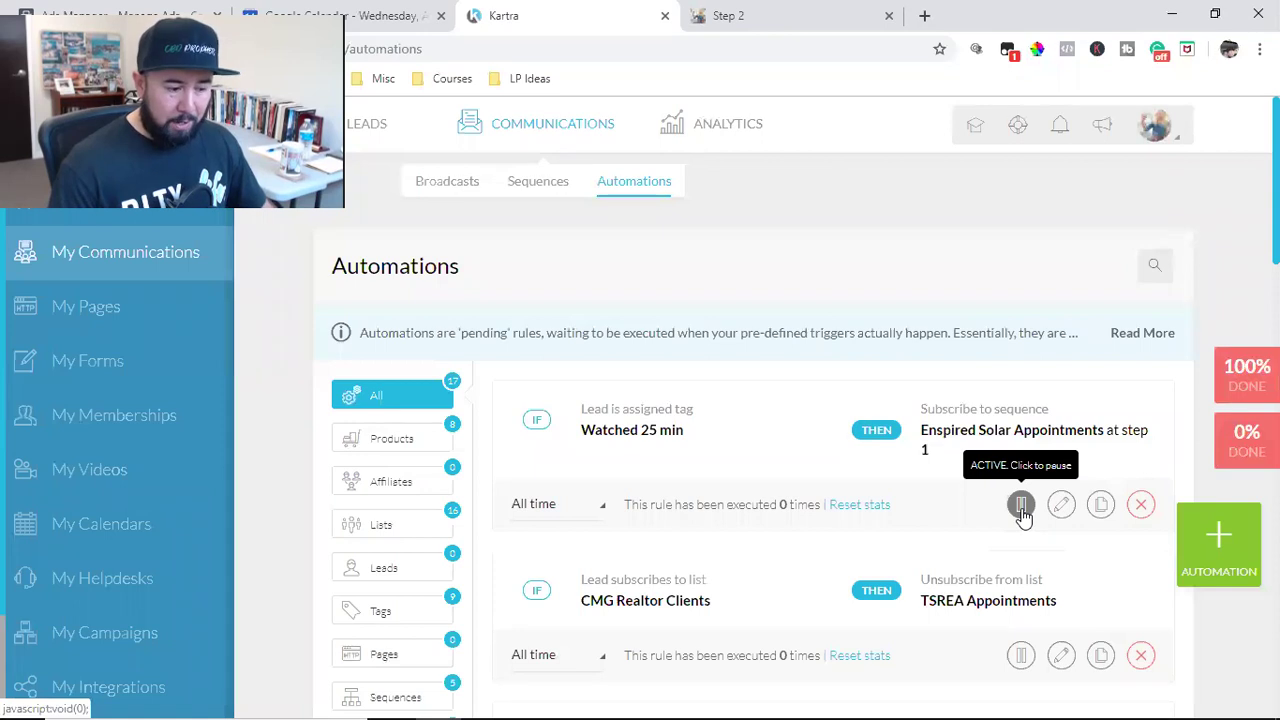
left_click(1140, 505)
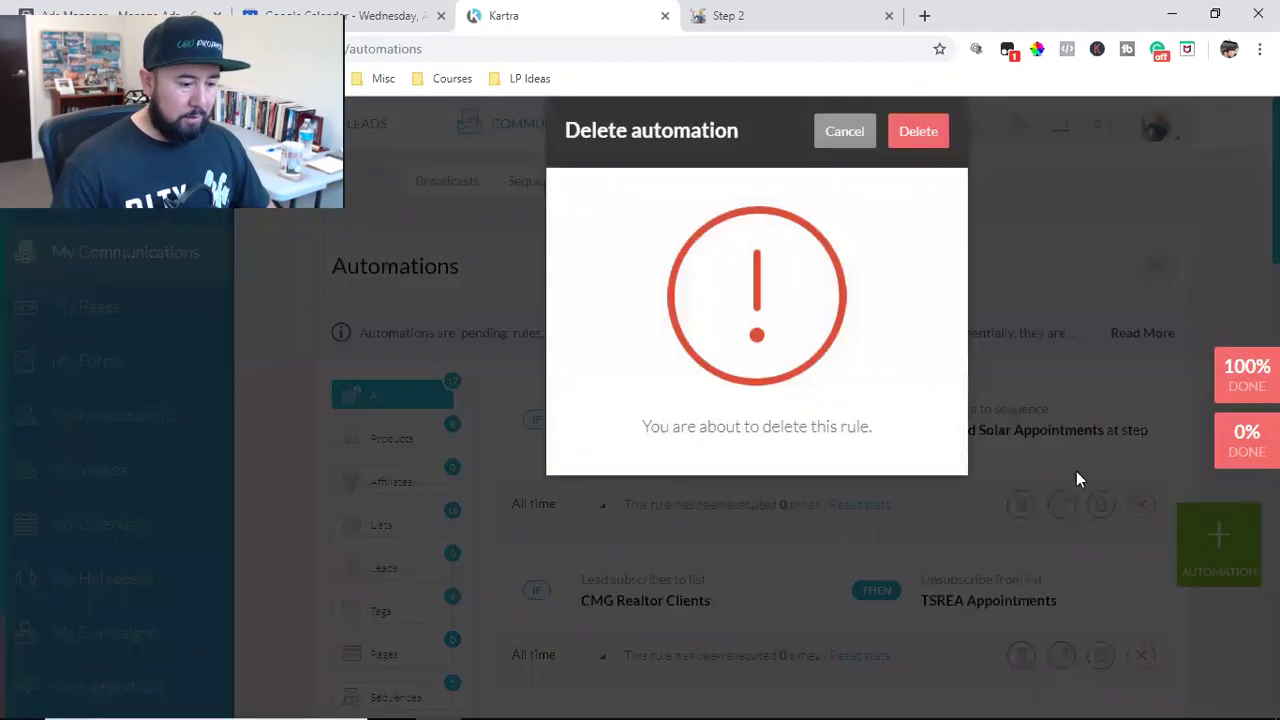
left_click(912, 172)
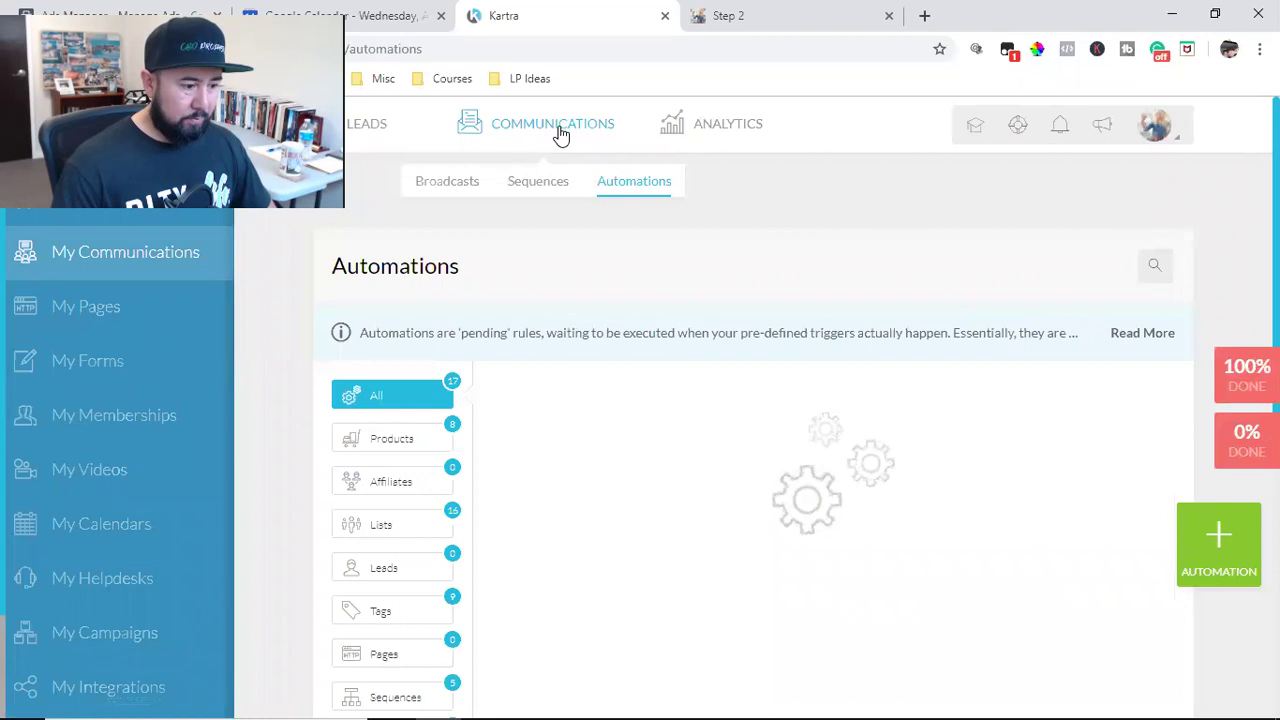
Rename the Watched 25 min tag to 'Watched 20 min' with description 'Watched 20 min of Step 2'.
mouse_move(371, 132)
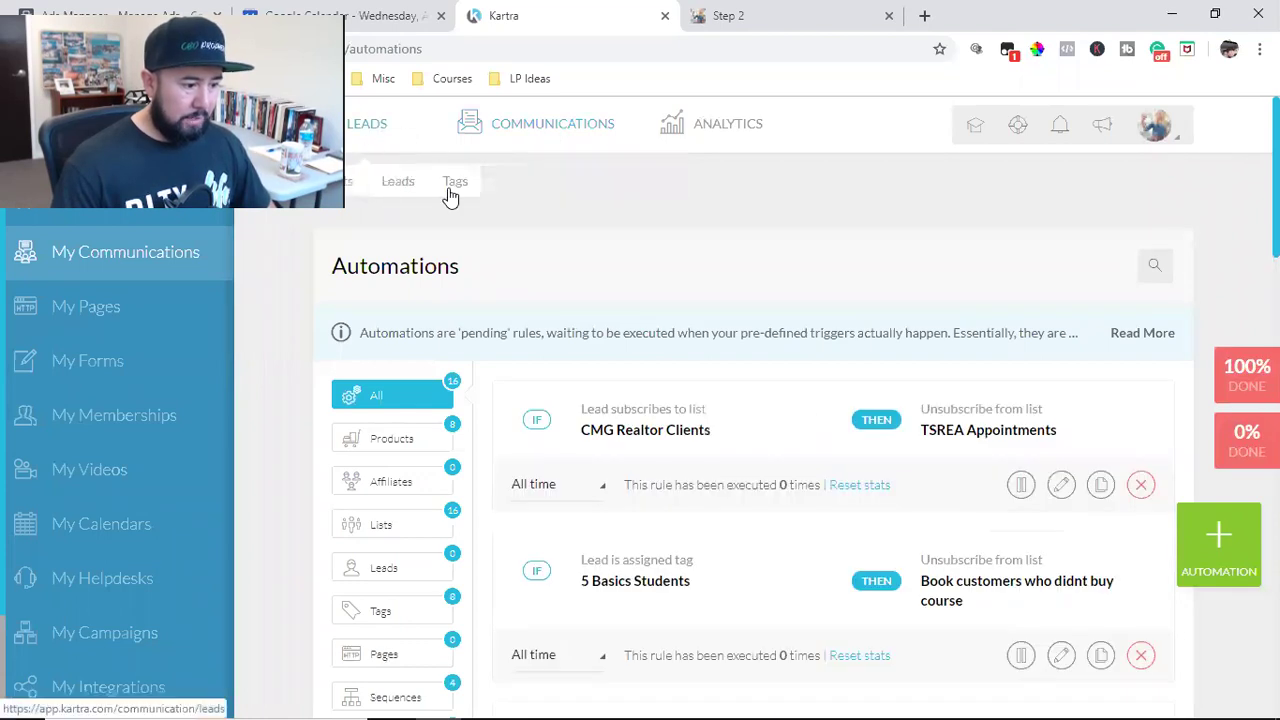
left_click(455, 181)
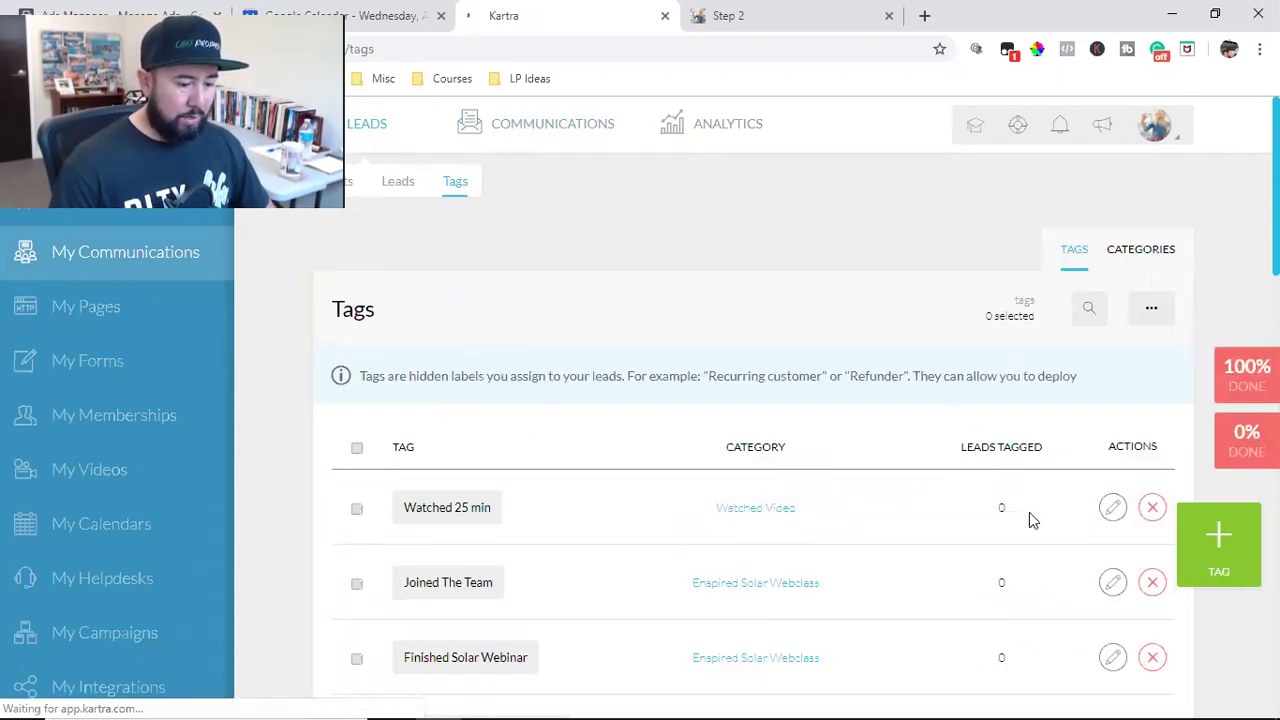
left_click(1113, 508)
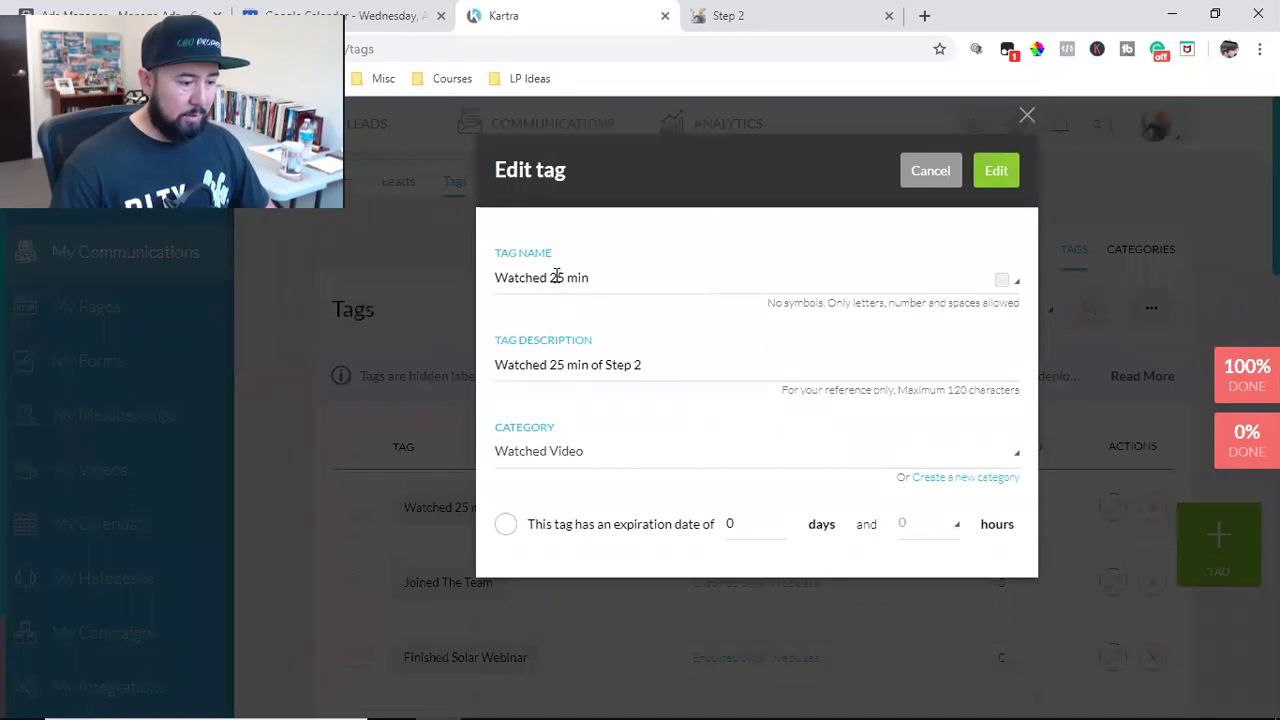
left_click(565, 277)
key("BackSpace")
type("0")
left_click(533, 364)
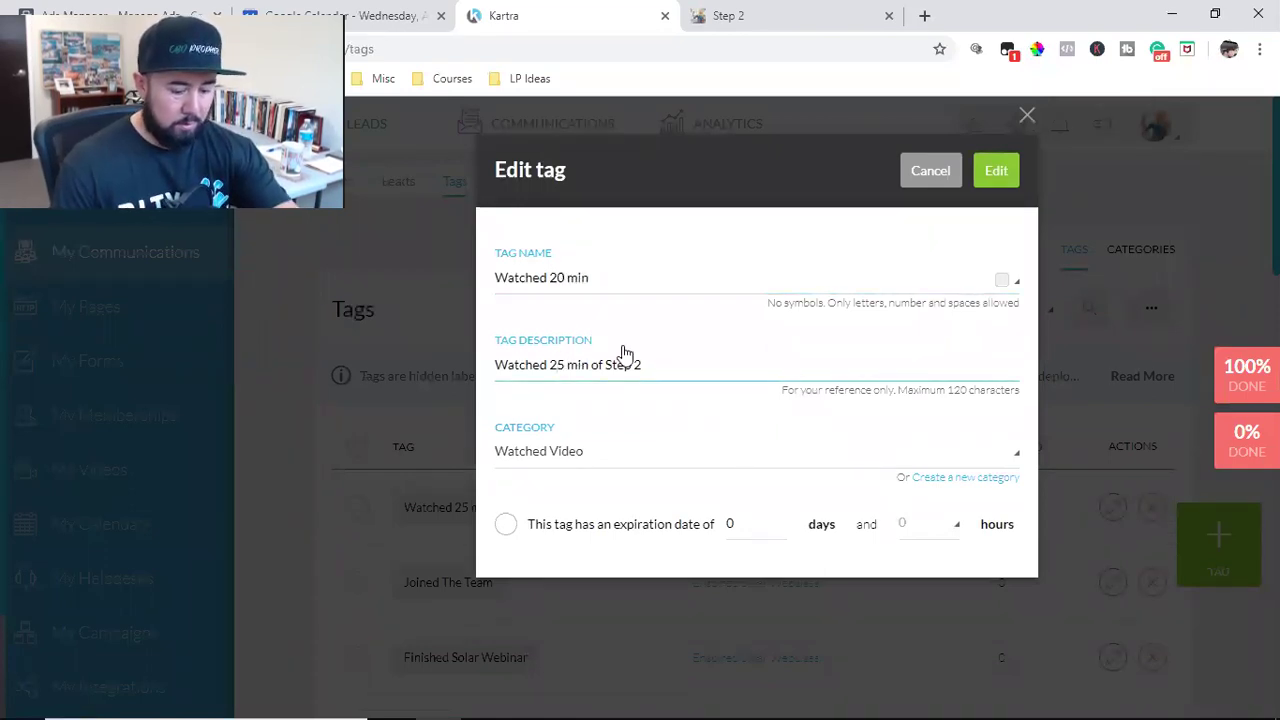
key("BackSpace")
type("0")
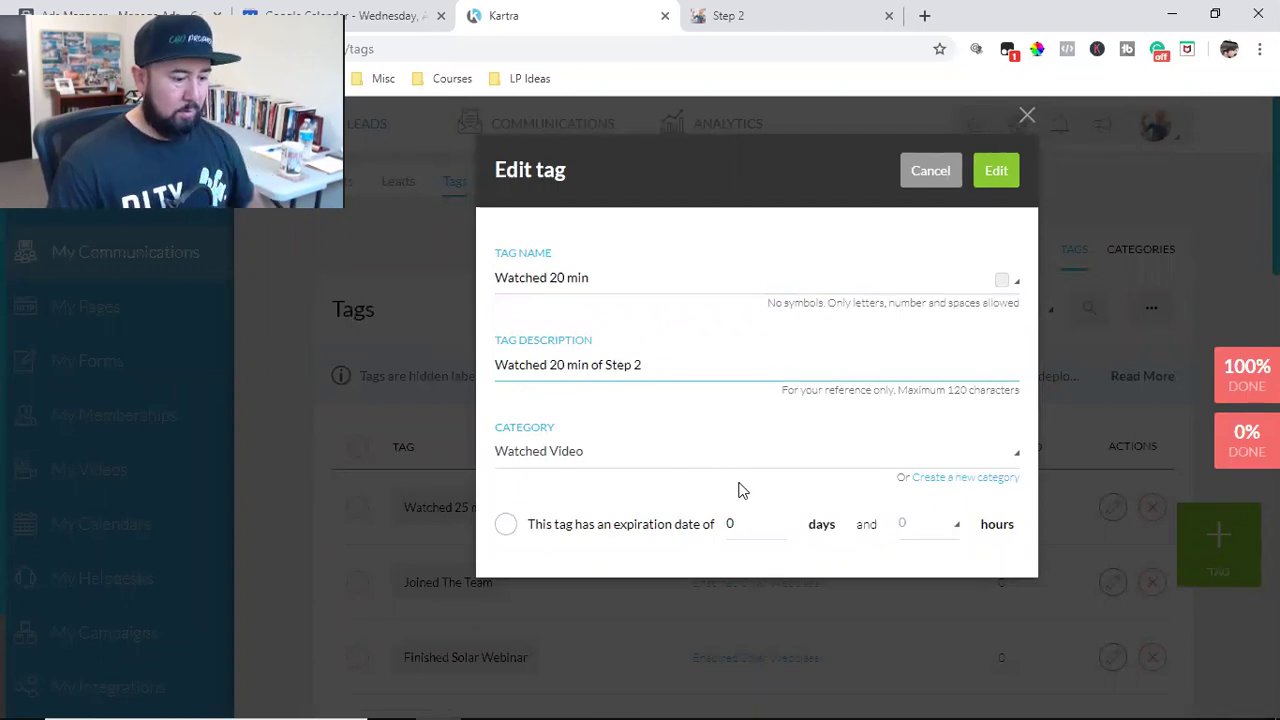
left_click(990, 170)
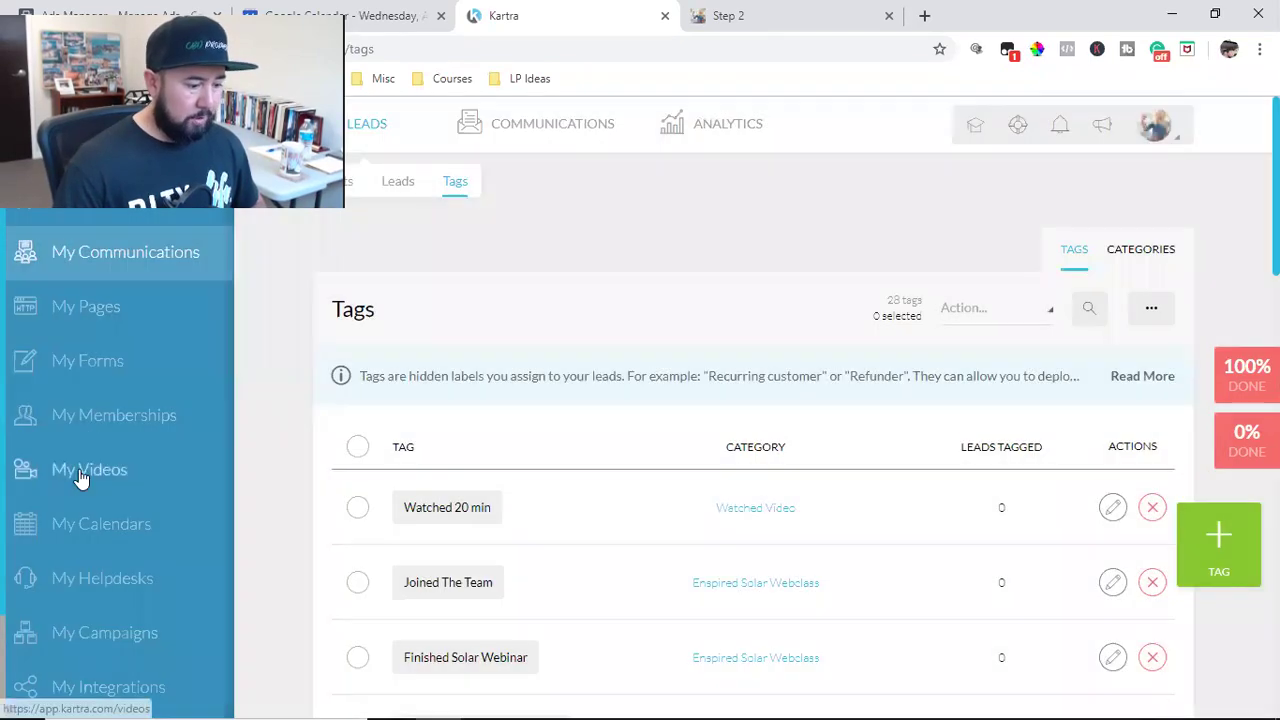
Open the Step 2 video's full configuration page from My Videos.
left_click(80, 470)
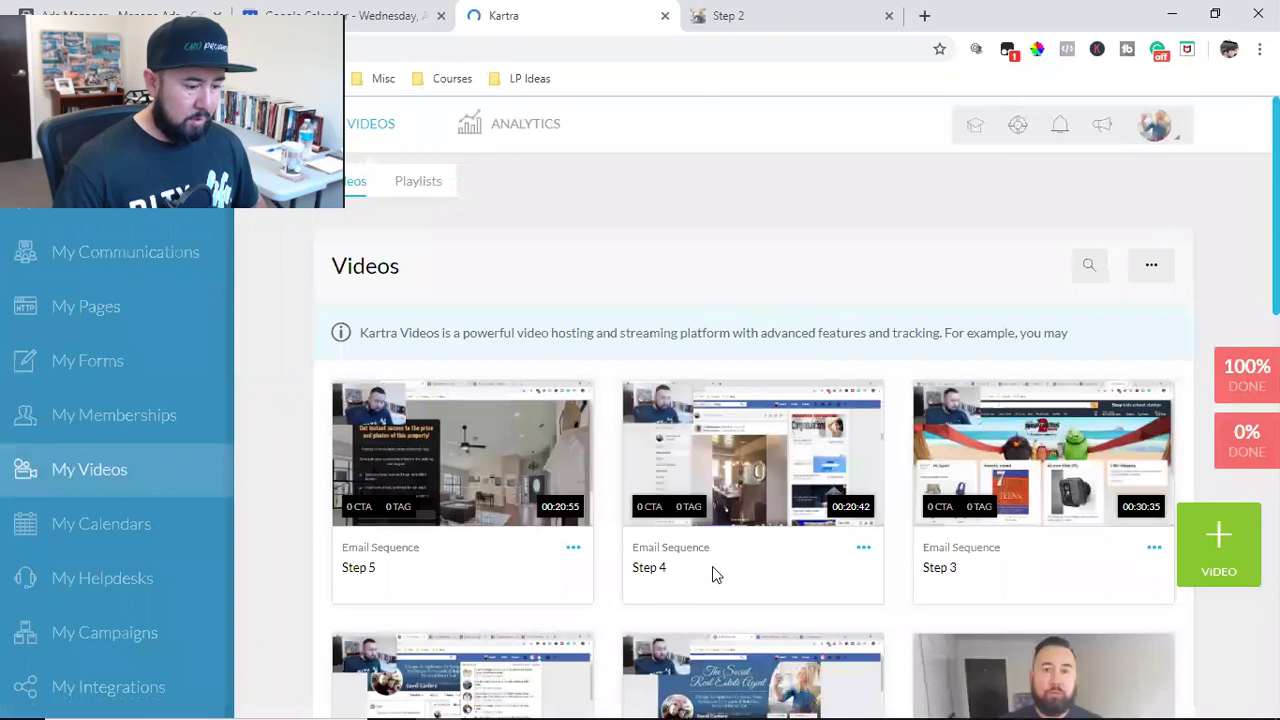
scroll(577, 572, "down", 3)
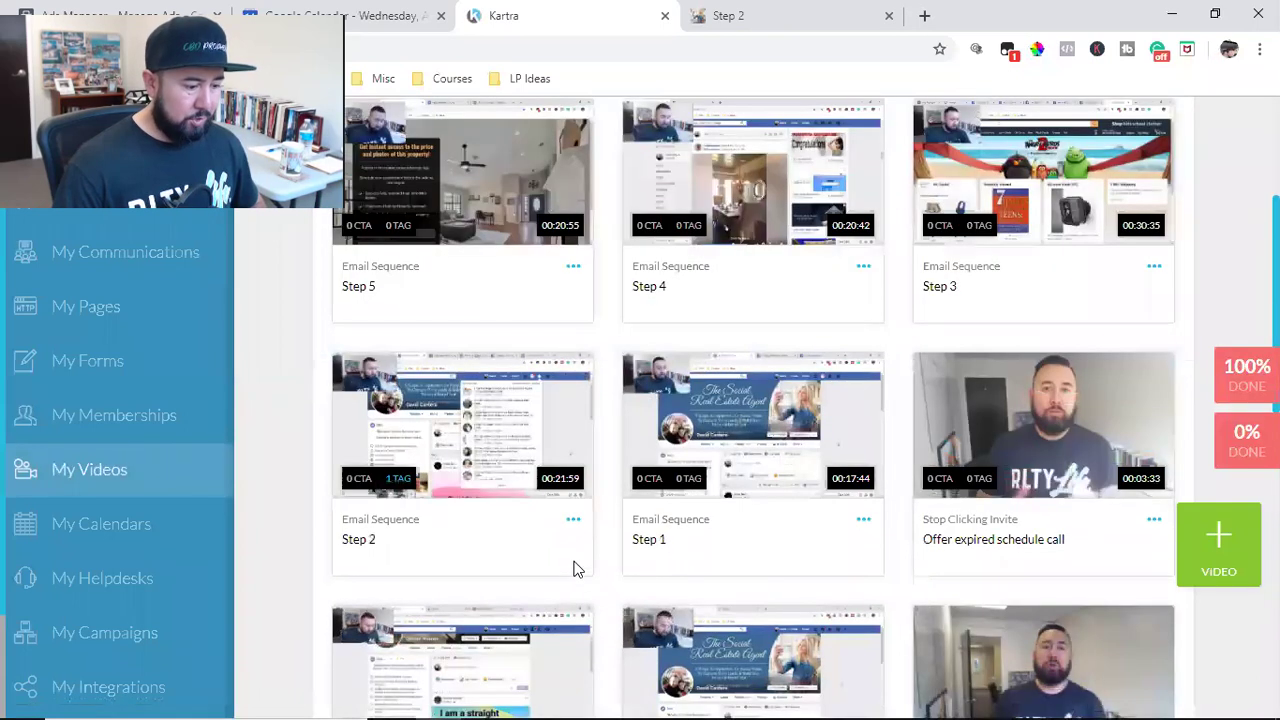
left_click(572, 524)
left_click(655, 504)
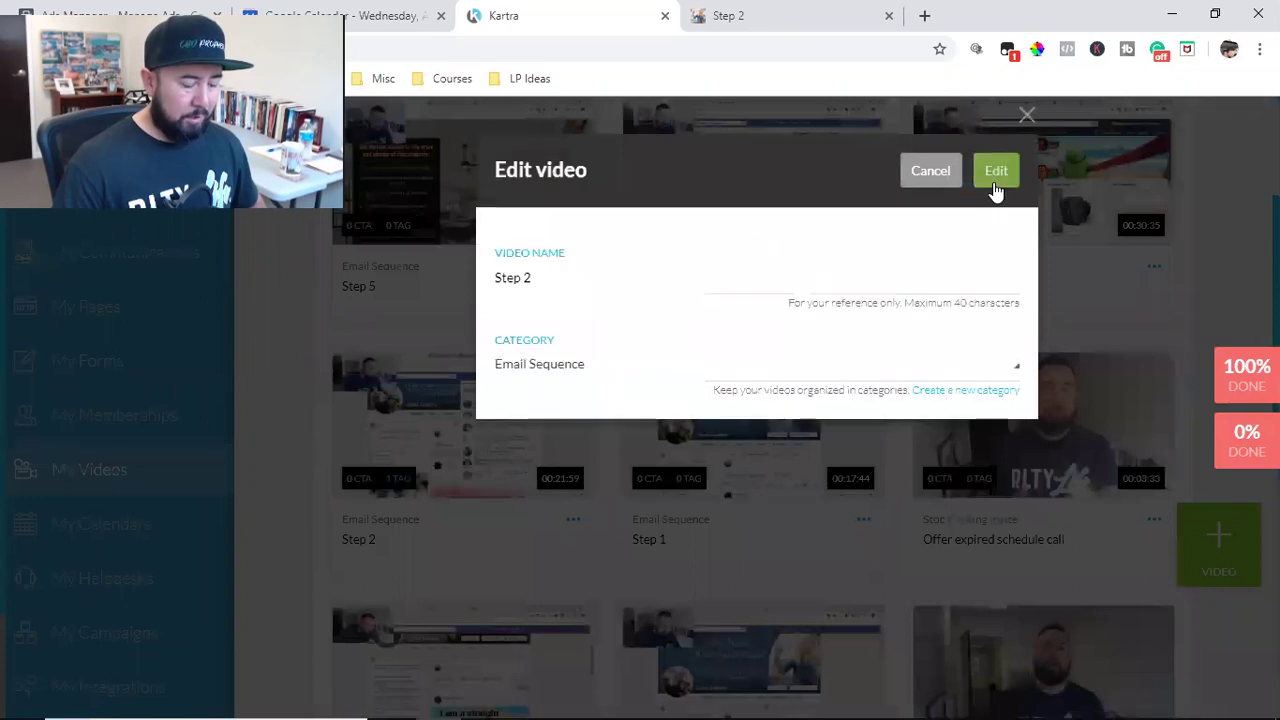
left_click(996, 172)
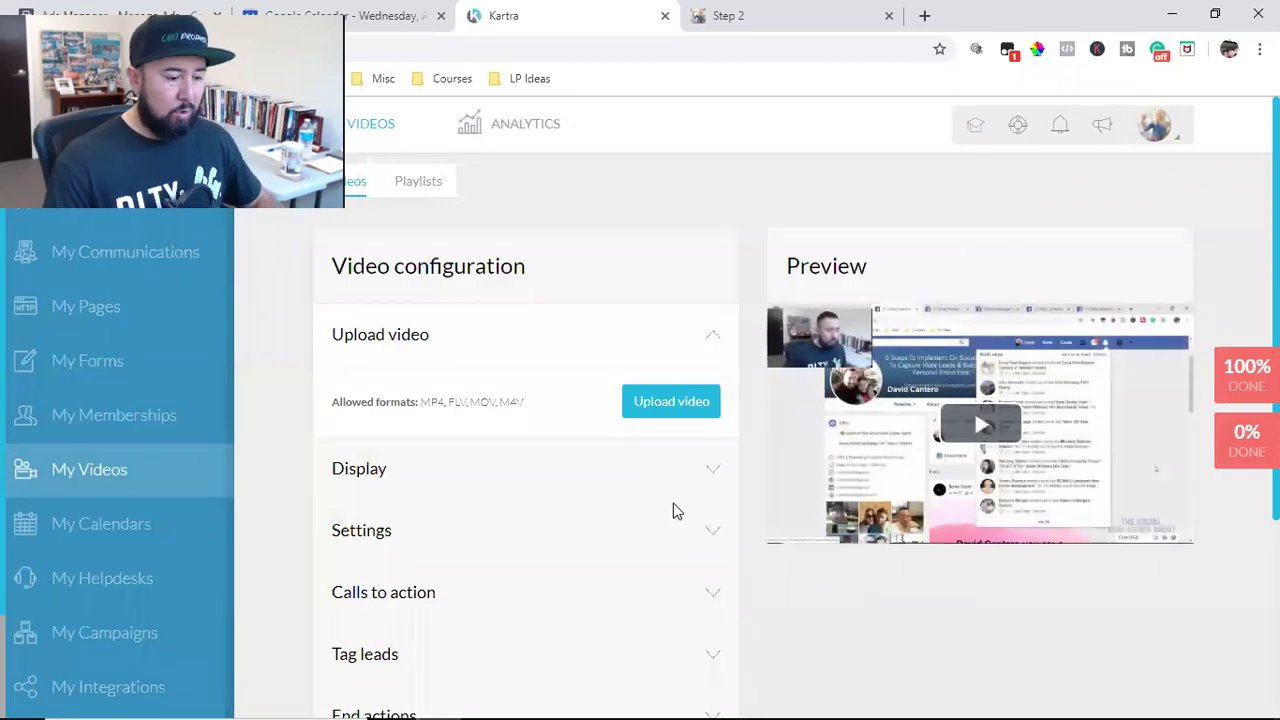
Remove the old 00:25:00 entry from the Step 2 video's Tag leads rule.
scroll(675, 511, "down", 3)
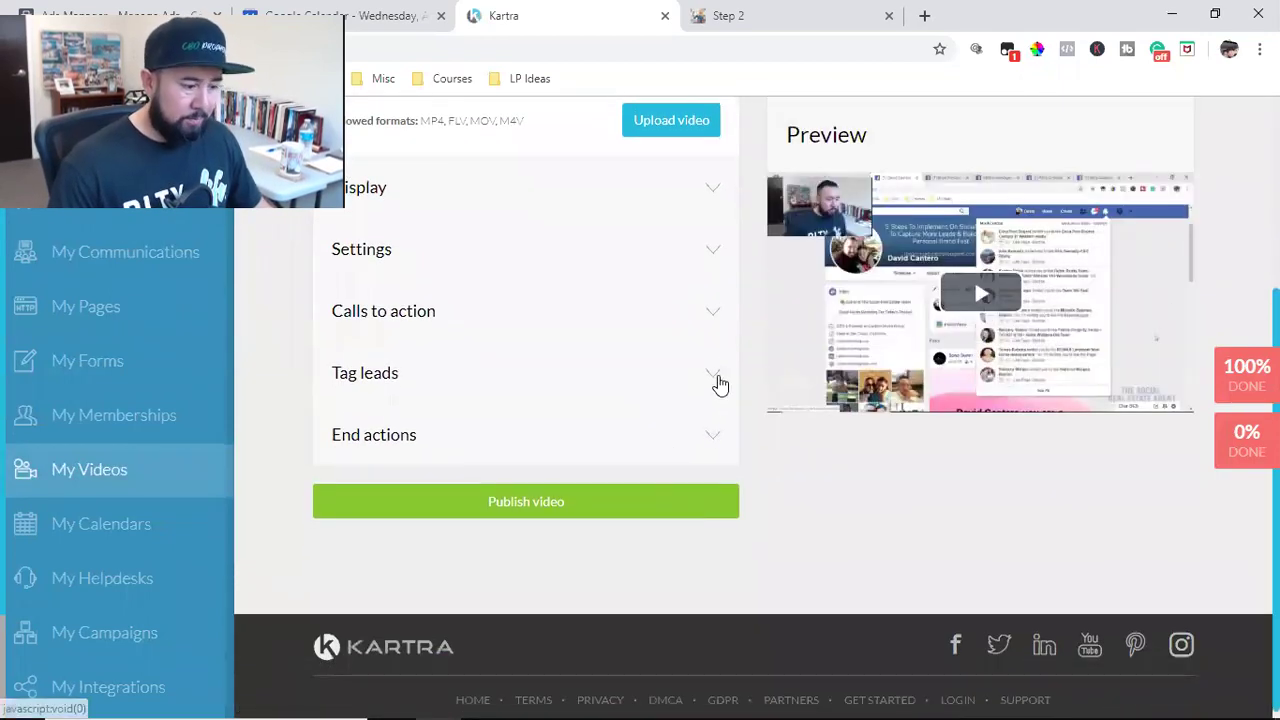
left_click(718, 383)
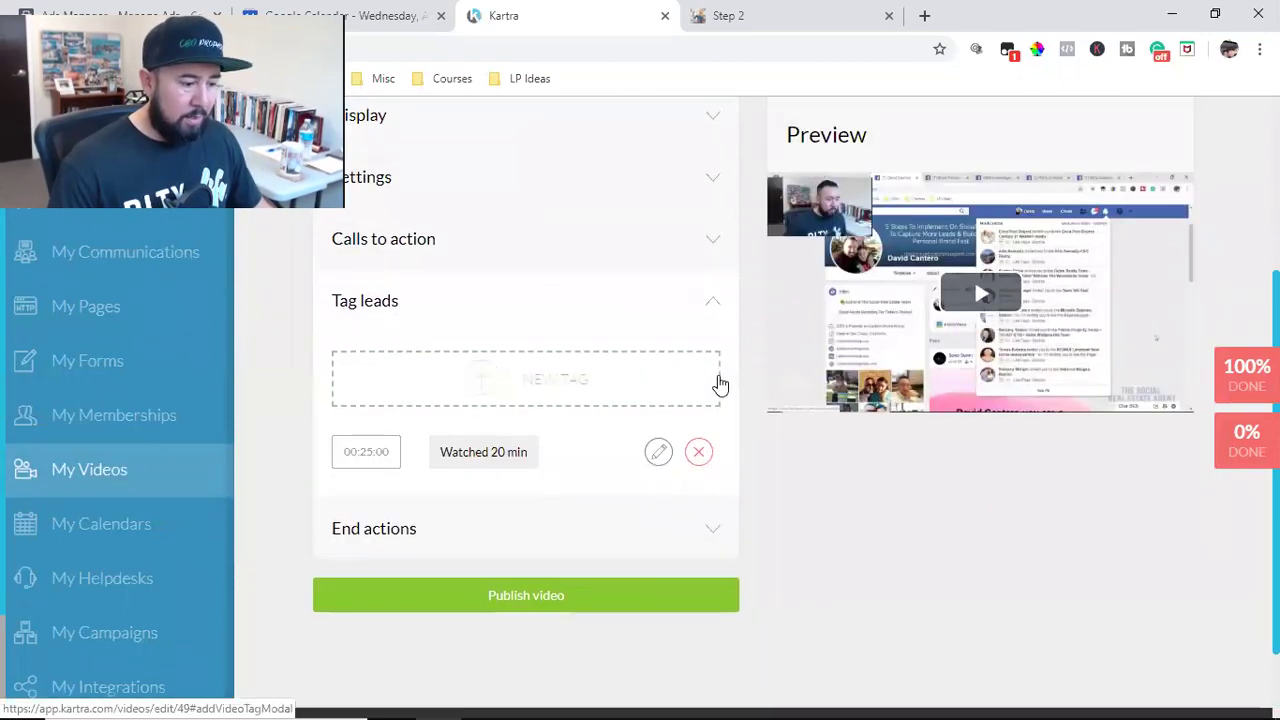
left_click(656, 453)
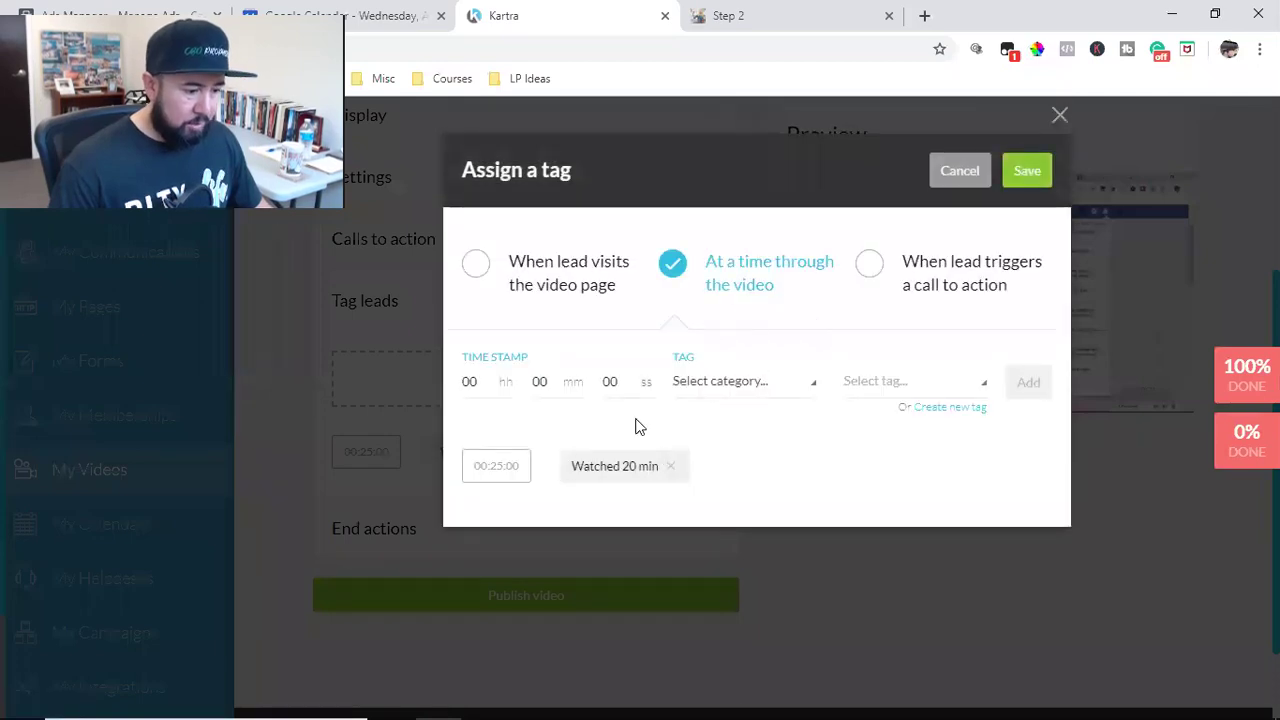
left_click(670, 474)
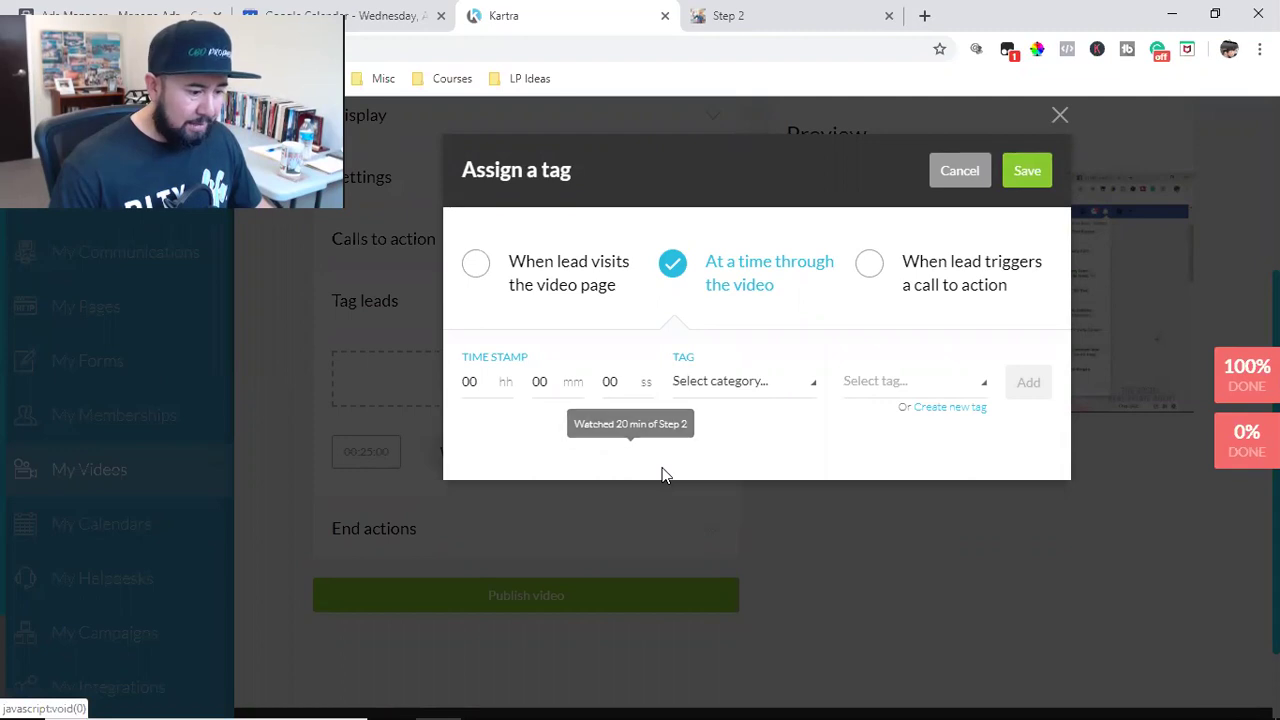
Tag leads Watched Video / Watched 20 min at 00:20:00, save, and republish the video.
double_click(539, 381)
type("20")
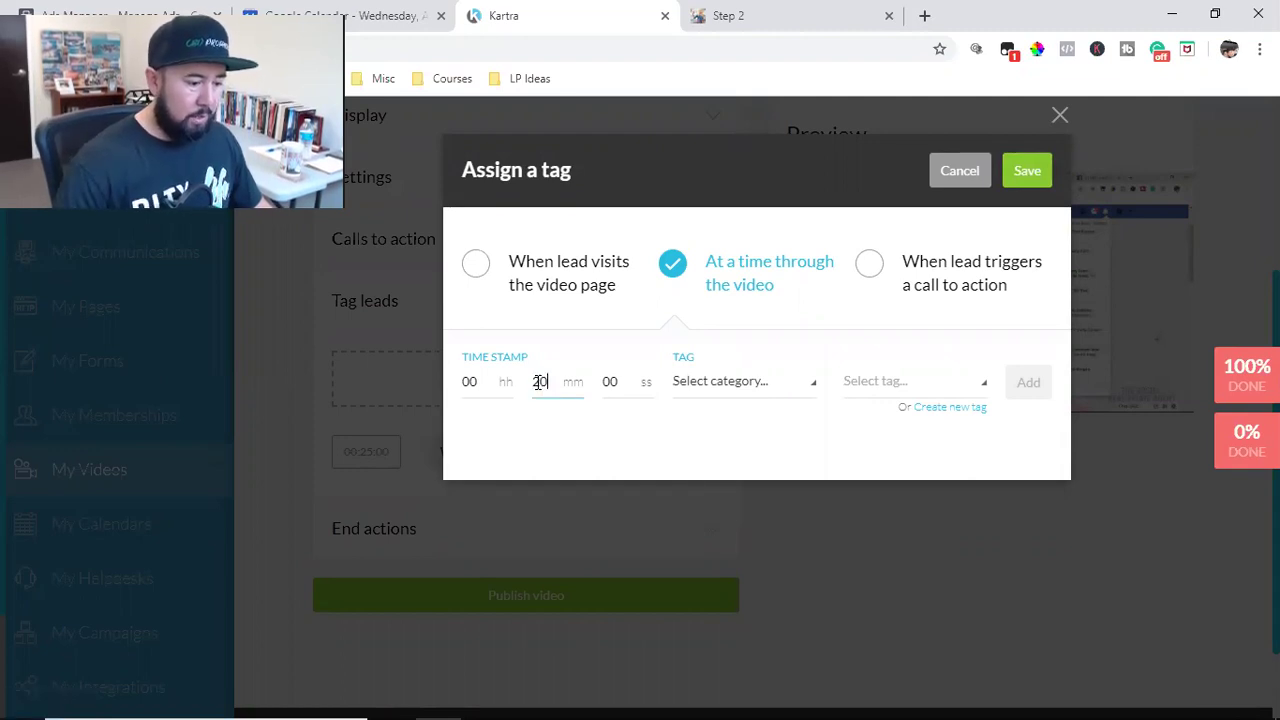
left_click(733, 396)
scroll(678, 455, "down", 1)
scroll(678, 455, "down", 5)
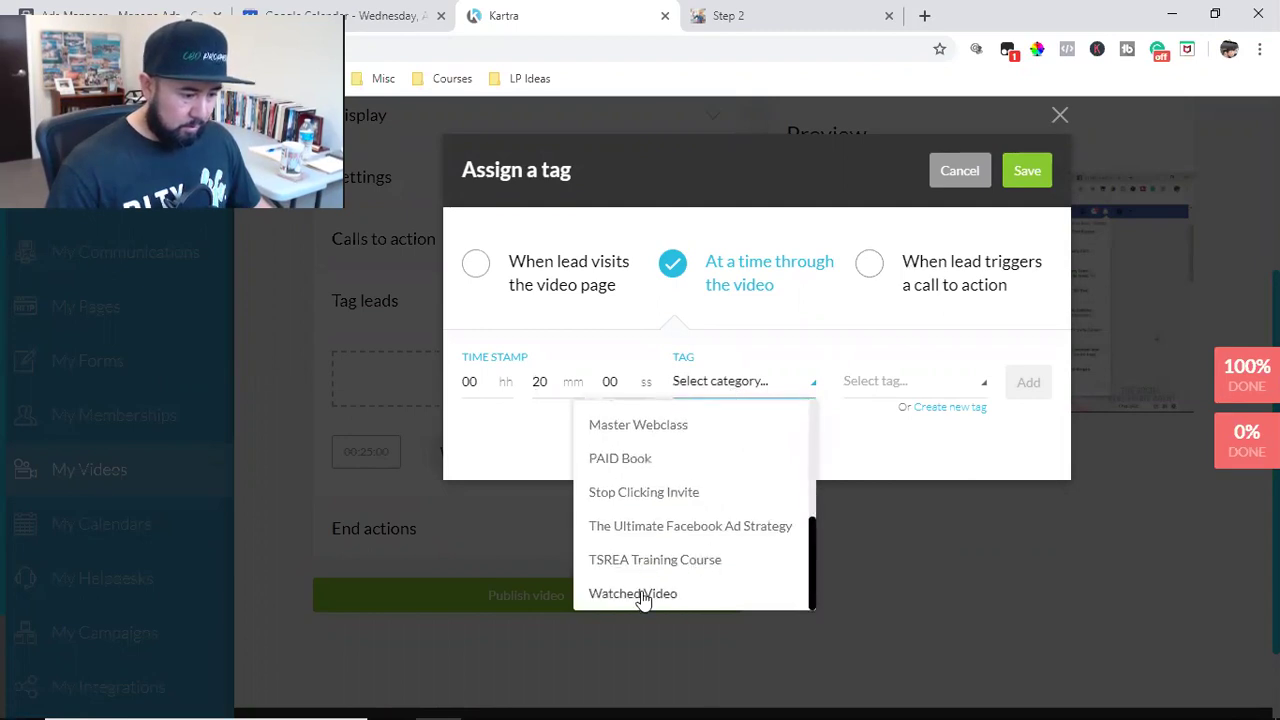
left_click(640, 595)
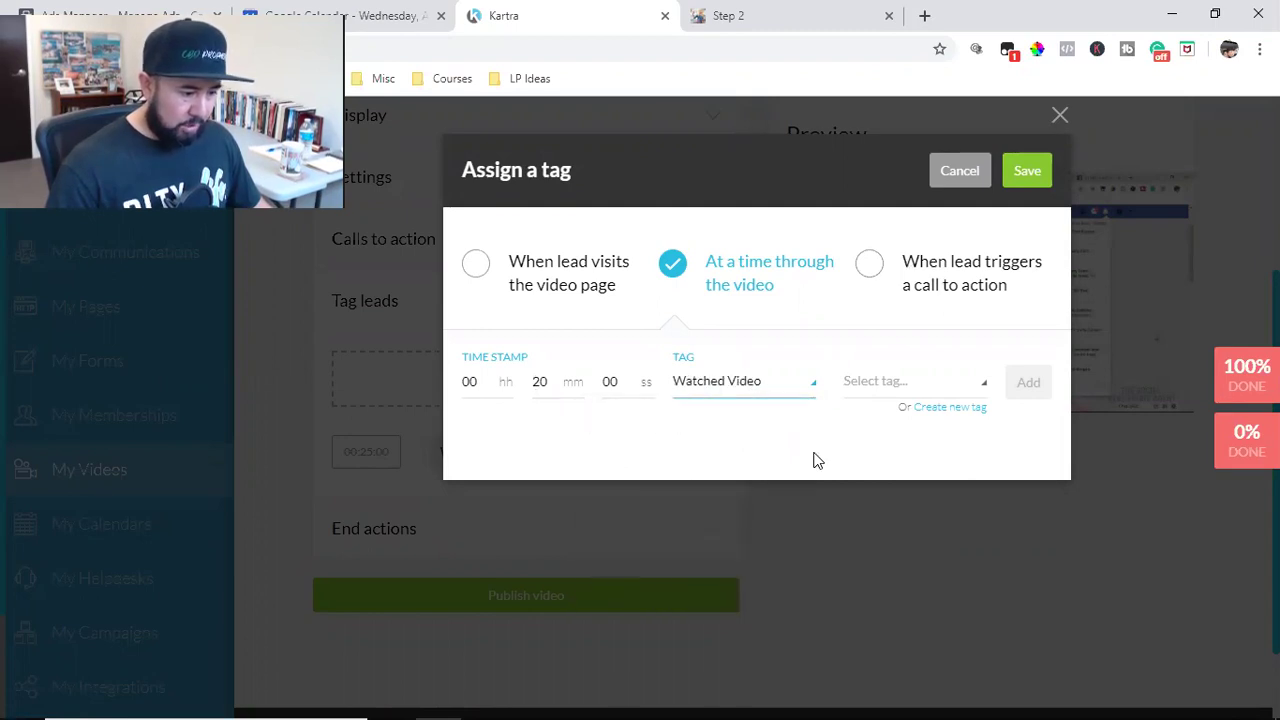
left_click(914, 392)
left_click(911, 451)
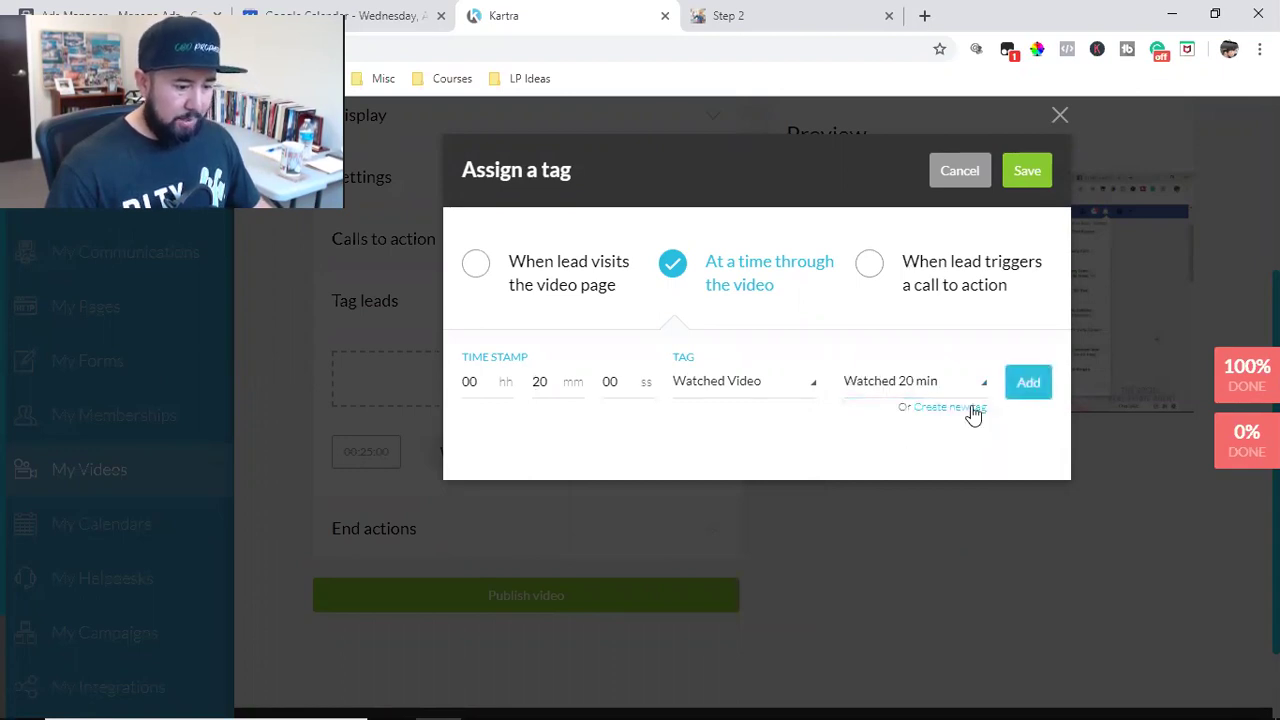
left_click(1024, 388)
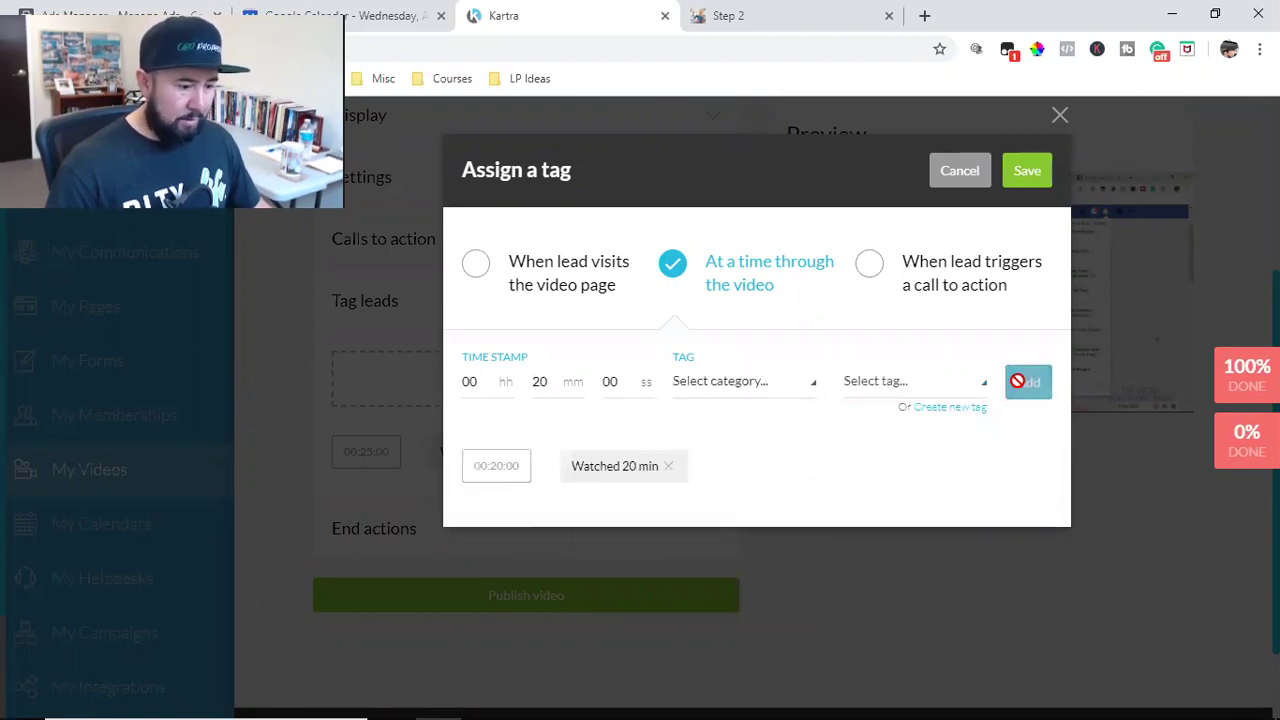
left_click(1026, 171)
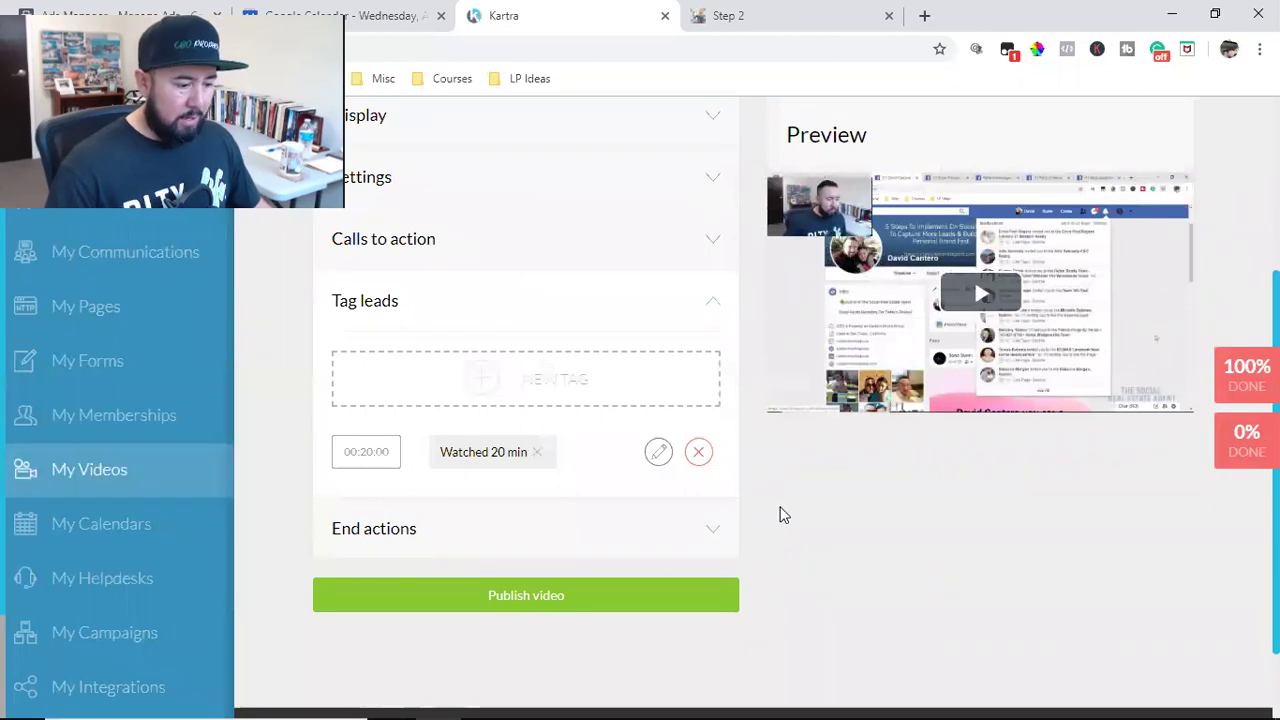
left_click(517, 605)
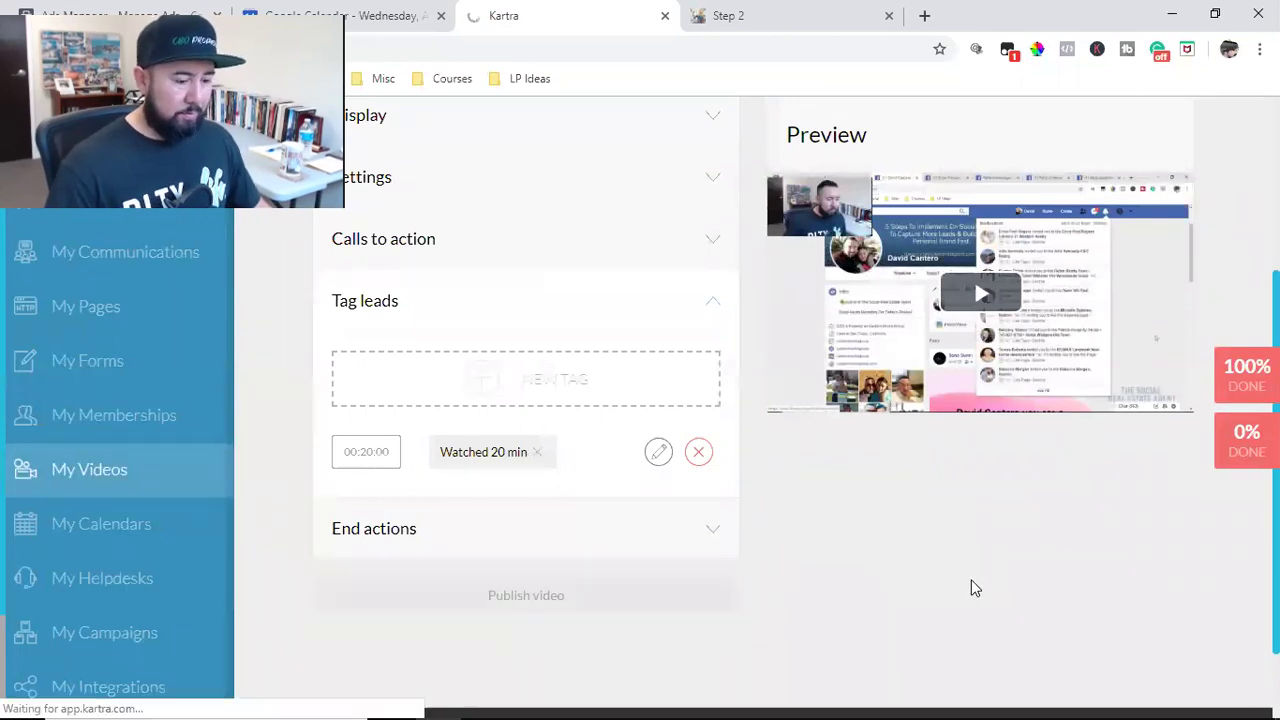